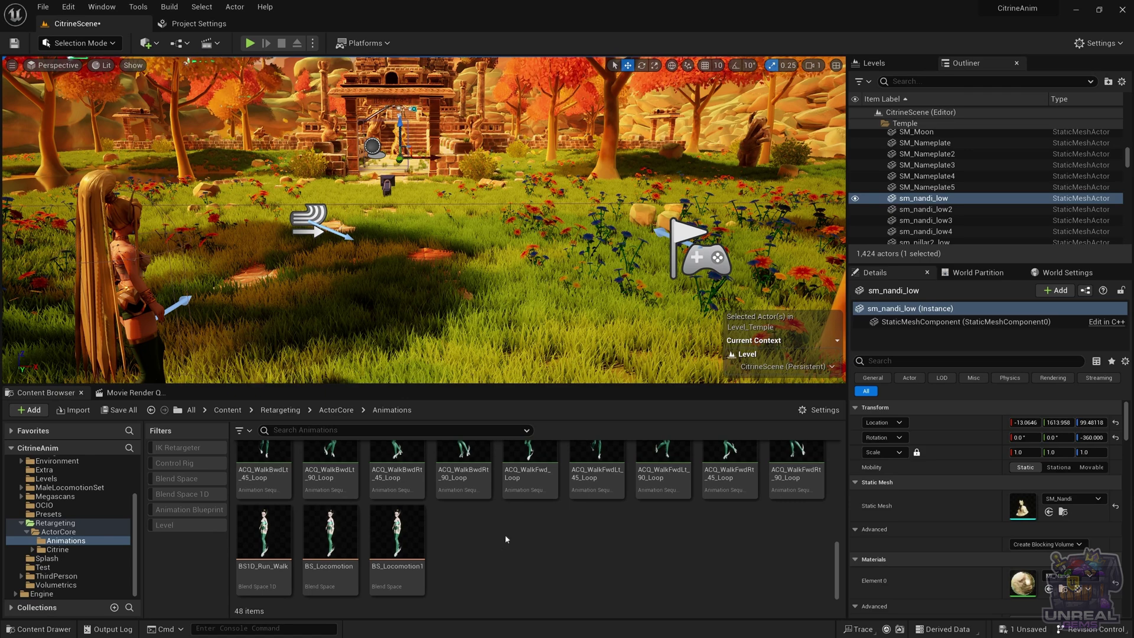
# Create a Blend Space 1D named BS1D_Auto using my_autorig_actor_Skeleton in the Animations folder.
pyautogui.rightClick(507, 539)
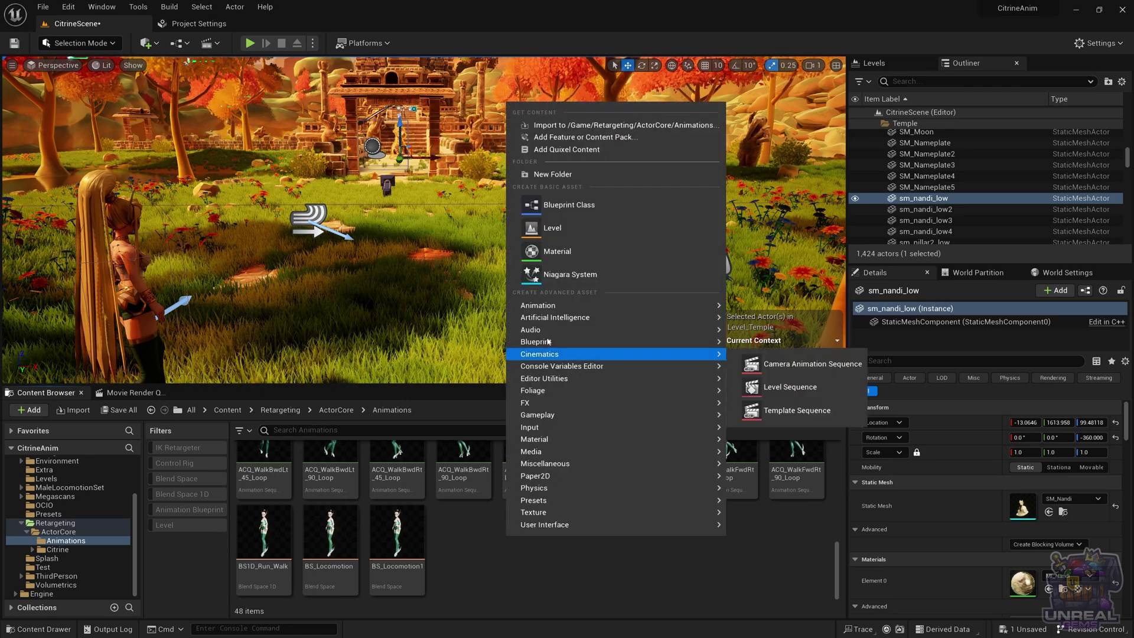
pyautogui.moveTo(561, 305)
pyautogui.moveTo(787, 545)
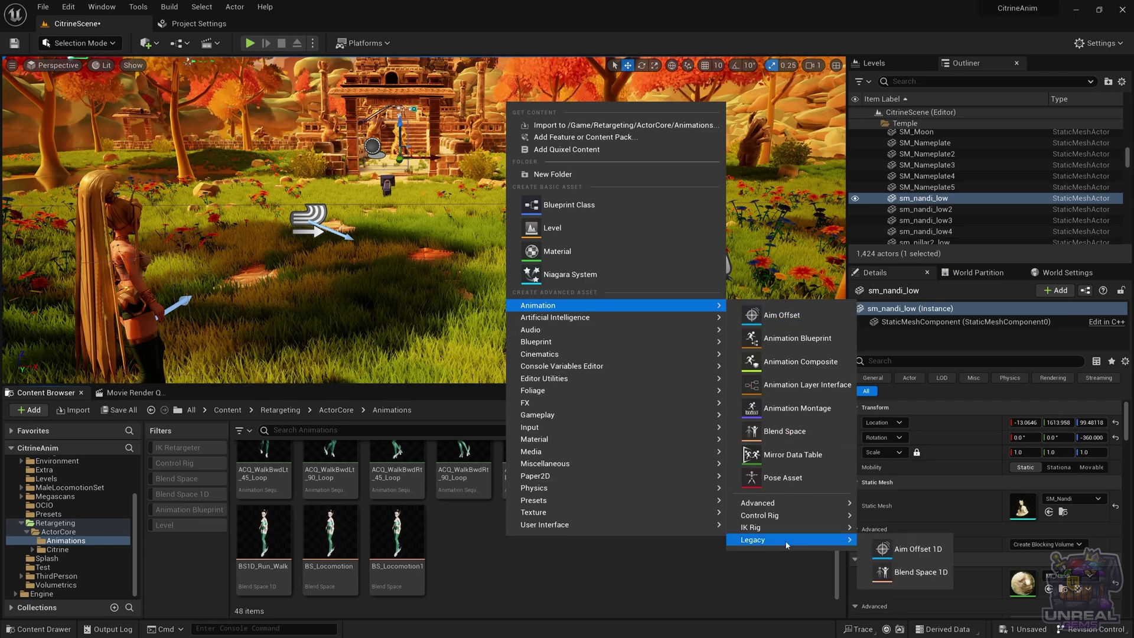
pyautogui.click(910, 573)
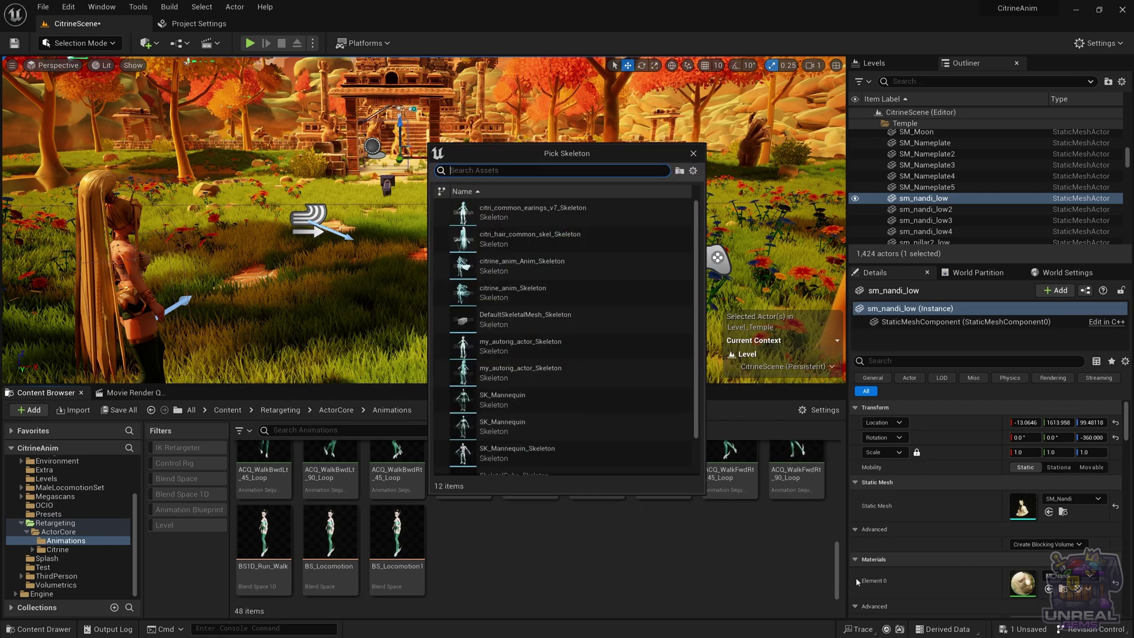
pyautogui.scroll(-2, 550, 378)
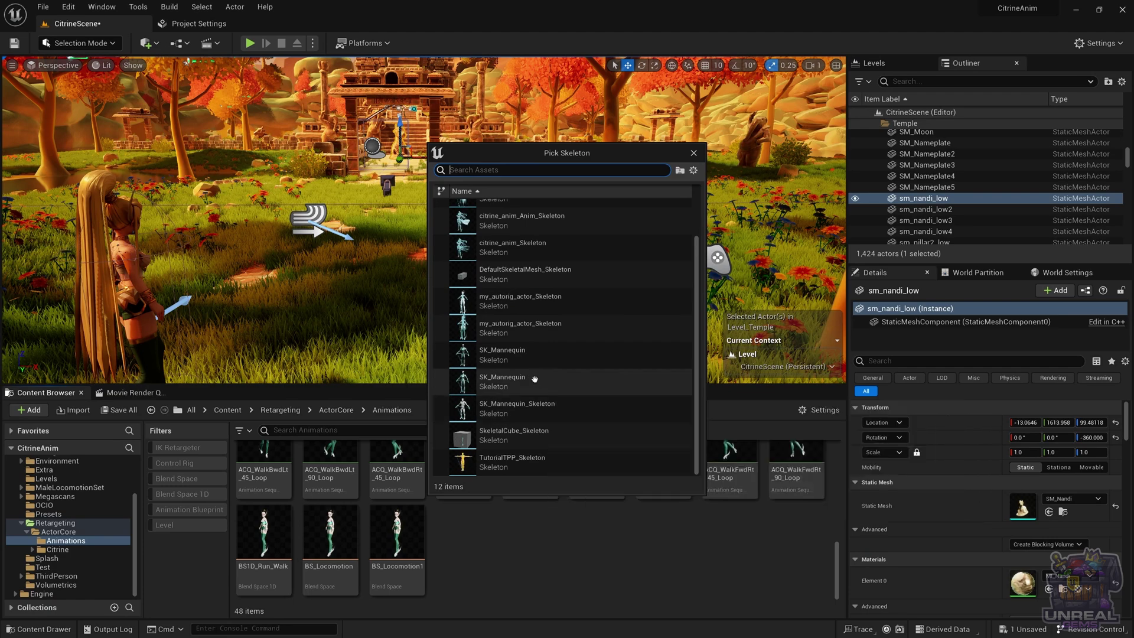
pyautogui.doubleClick(546, 342)
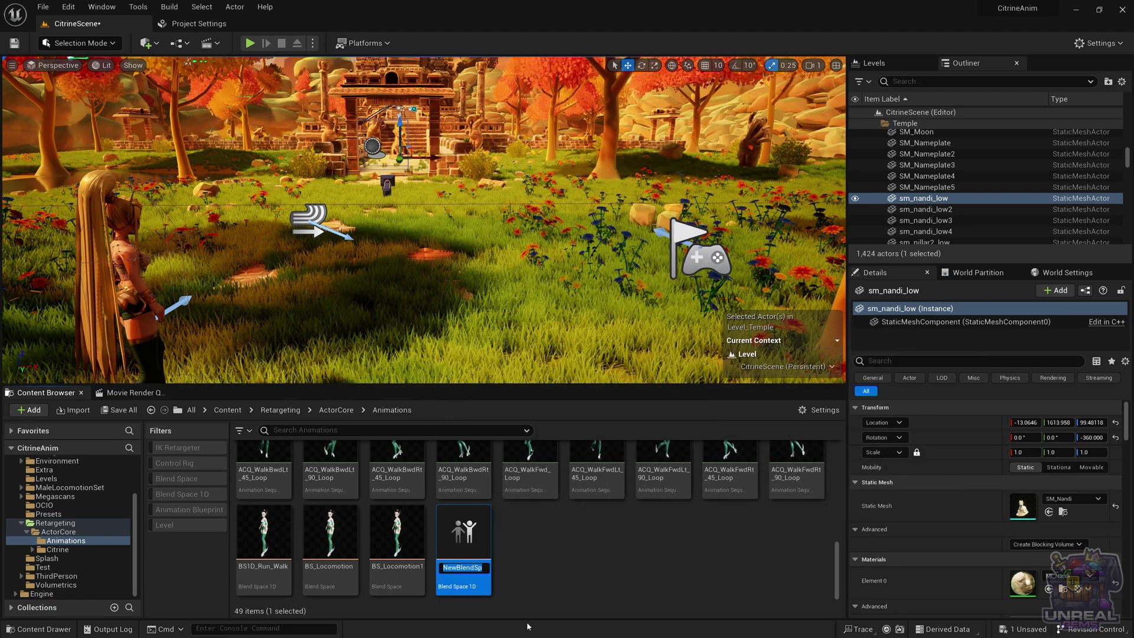
pyautogui.write('BS')
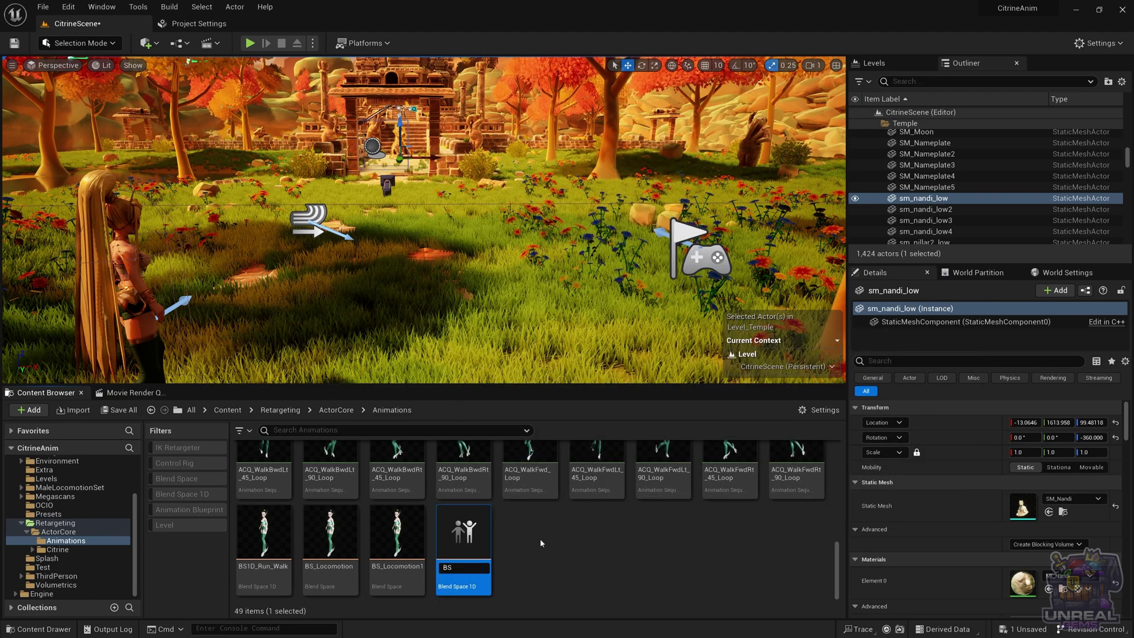
pyautogui.write('1D')
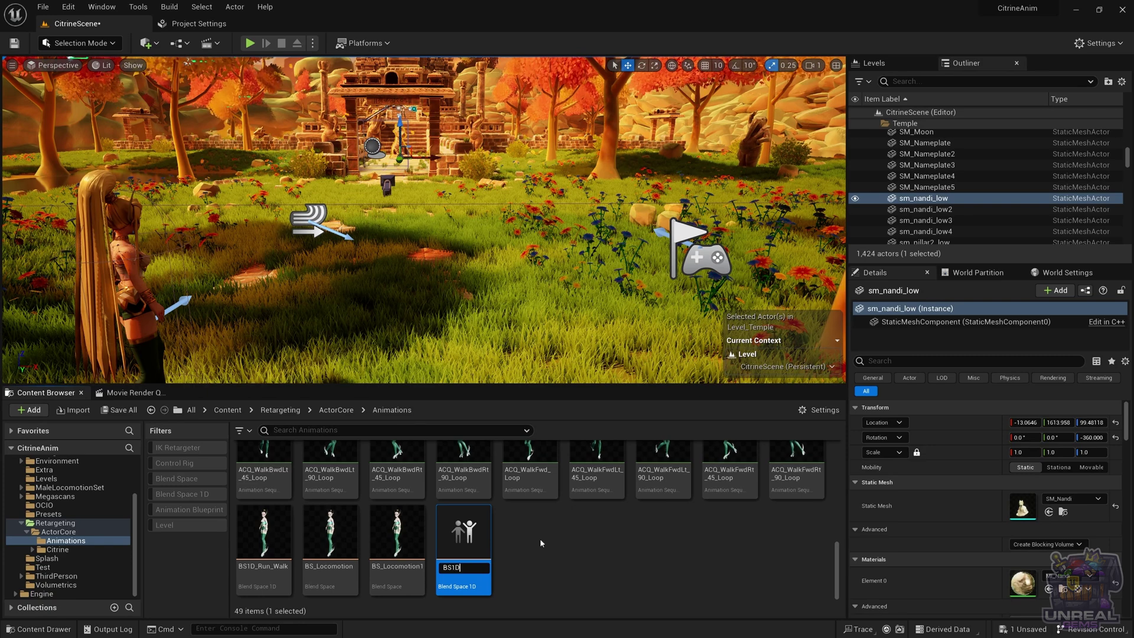
pyautogui.write('_Auto')
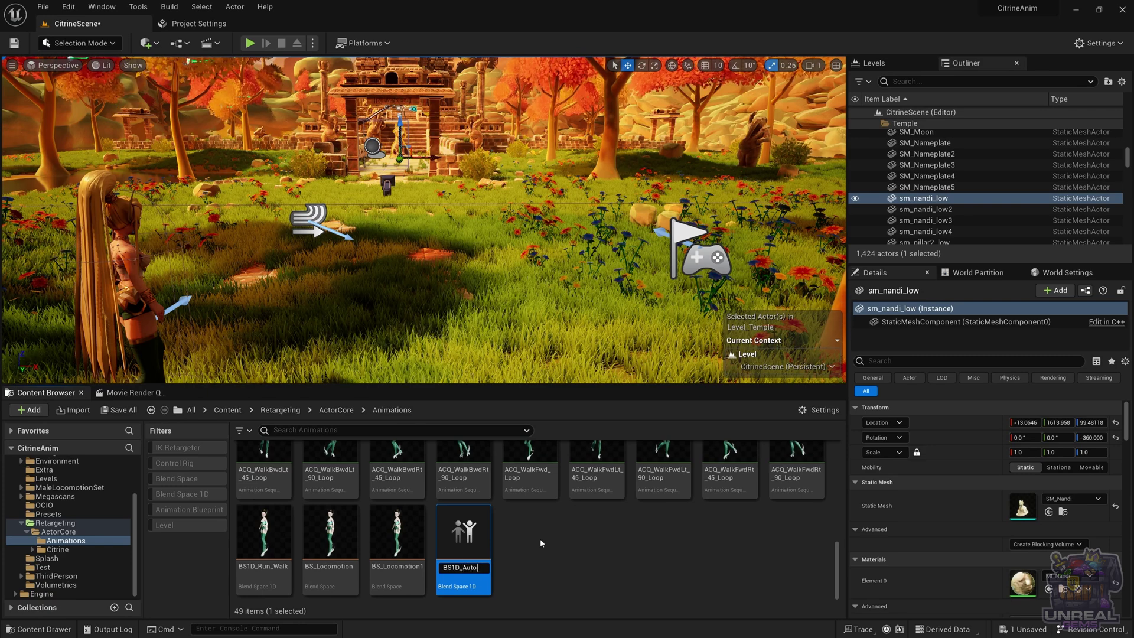
pyautogui.press('Return')
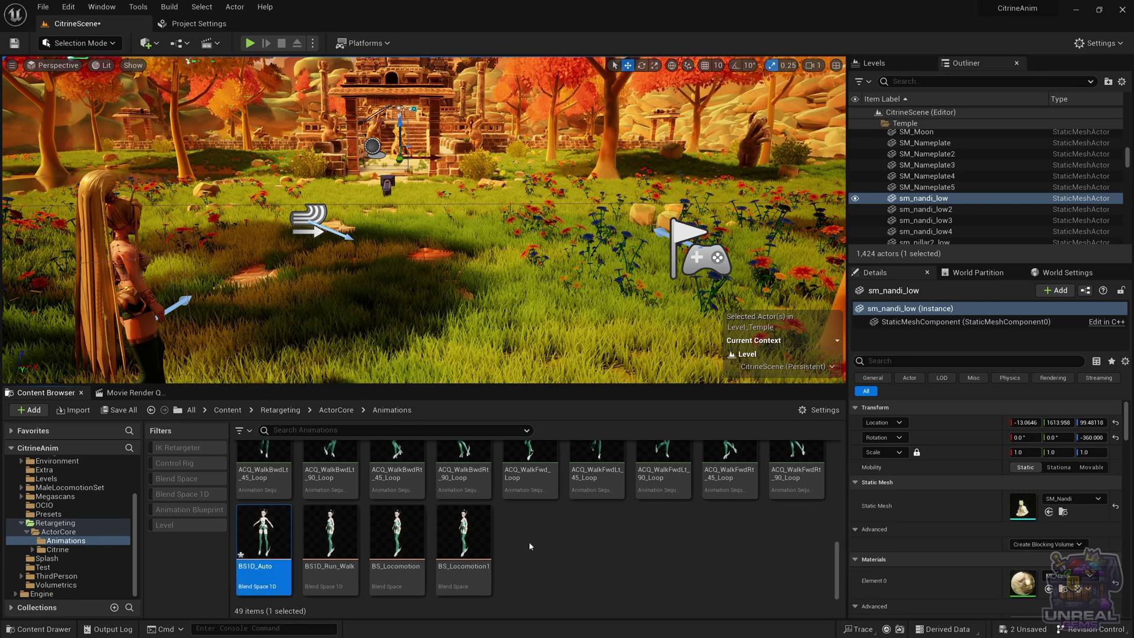
# Open BS1D_Auto and set its horizontal axis to Speed with a maximum of 400.
pyautogui.doubleClick(263, 535)
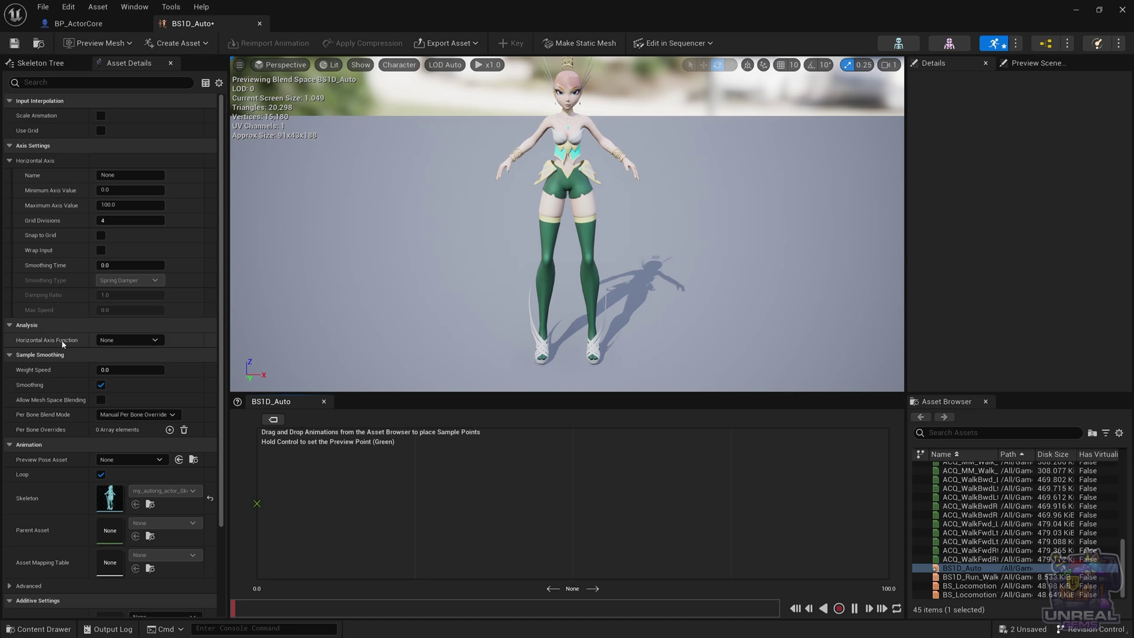
pyautogui.scroll(-1, 124, 168)
pyautogui.click(125, 160)
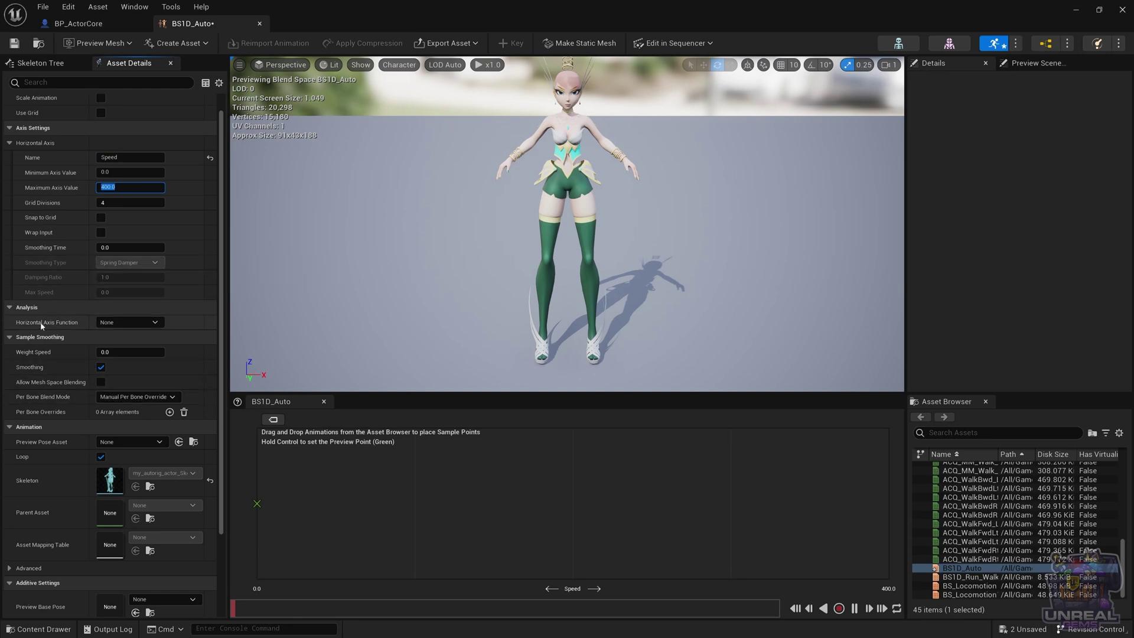
# Set the horizontal axis analysis function to Locomotion and expand its analysis properties.
pyautogui.click(125, 324)
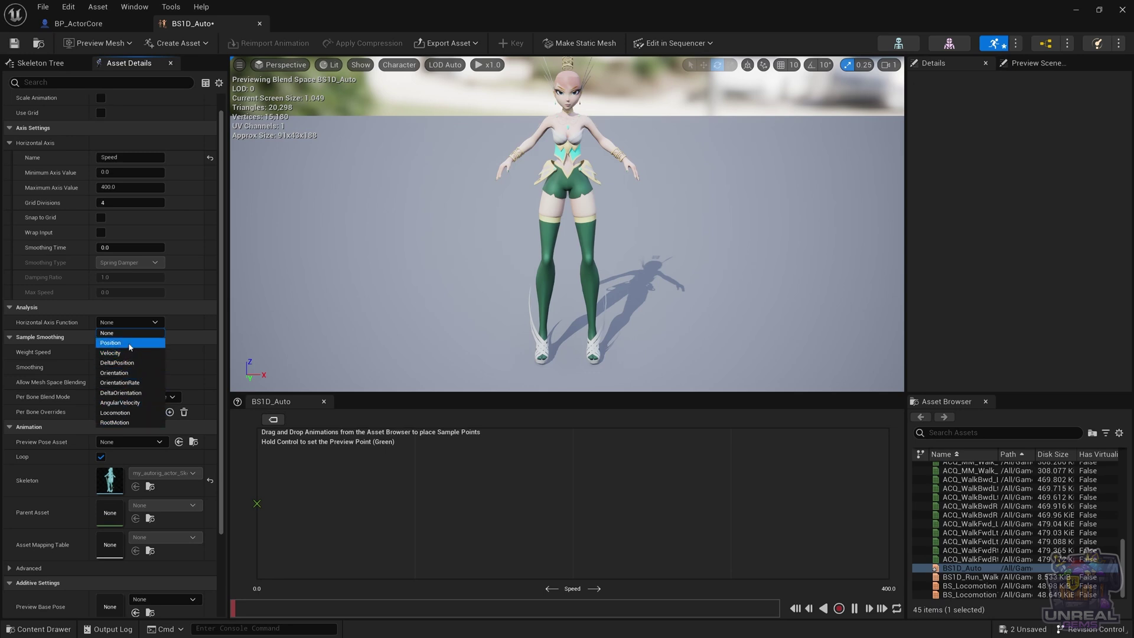
pyautogui.click(126, 413)
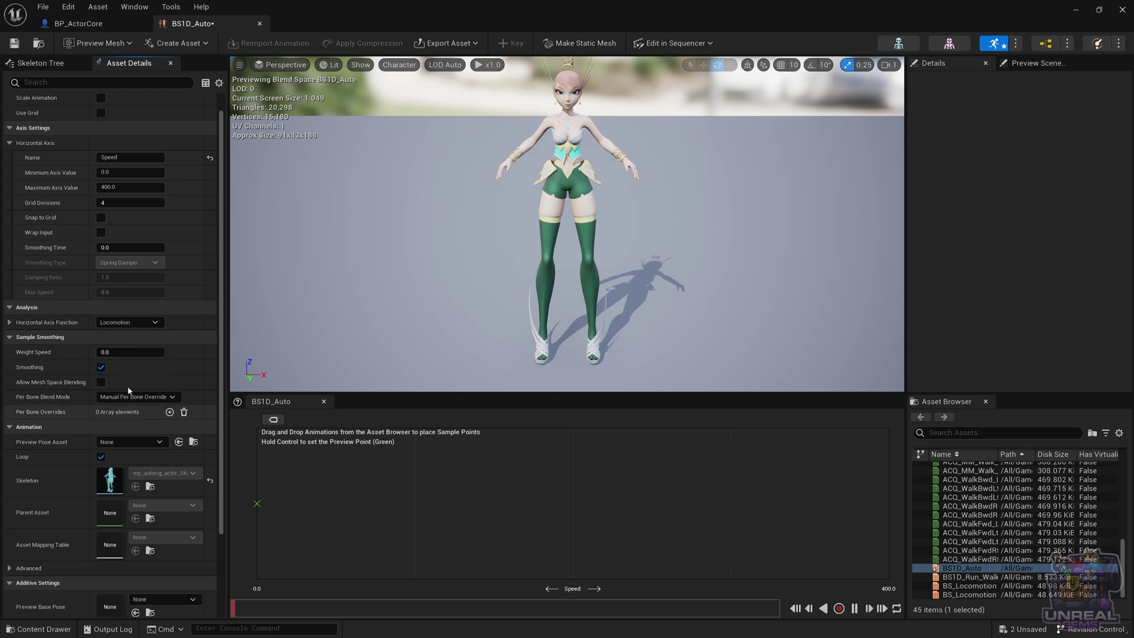
pyautogui.click(9, 323)
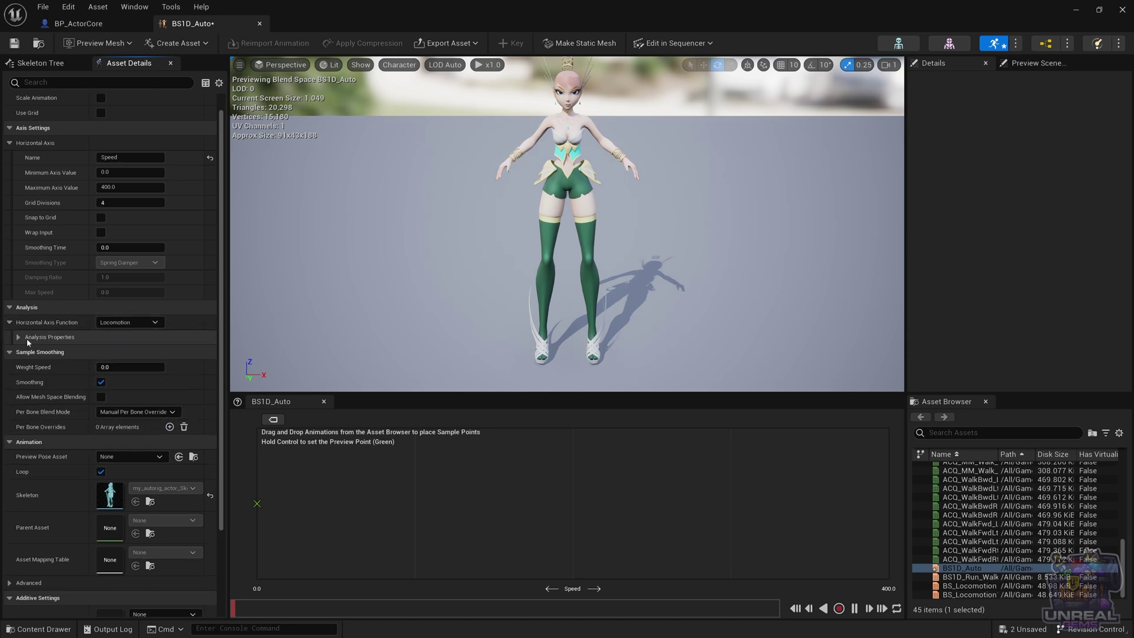
pyautogui.click(21, 337)
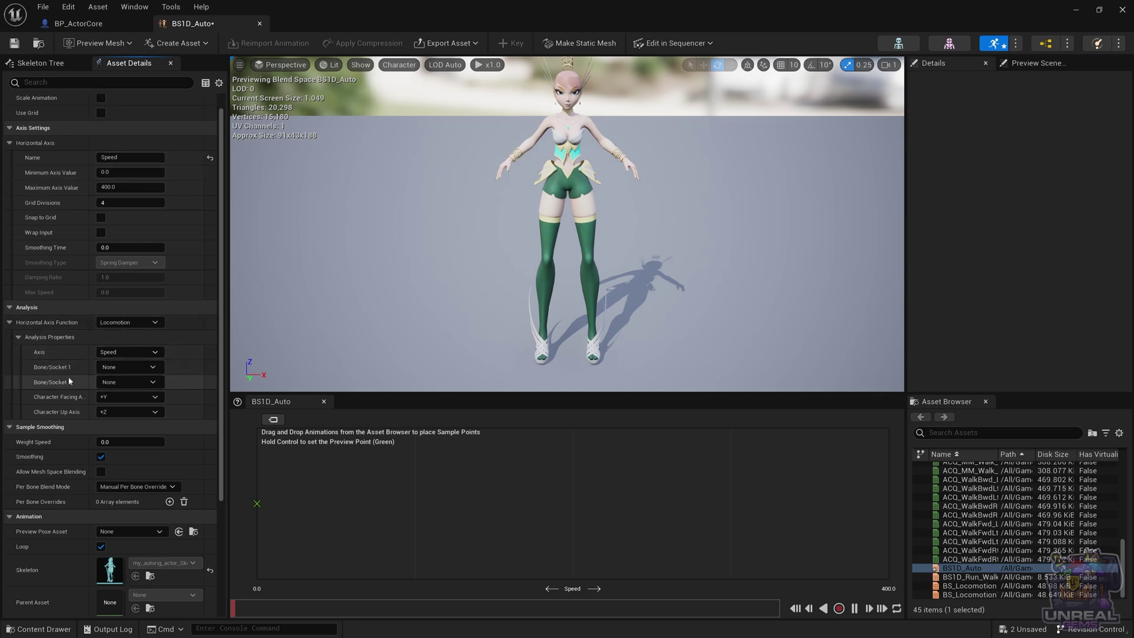
# Set Bone/Socket 1 to cc_base_r_foot and Bone/Socket 2 to cc_base_l_foot via the bone search.
pyautogui.click(139, 368)
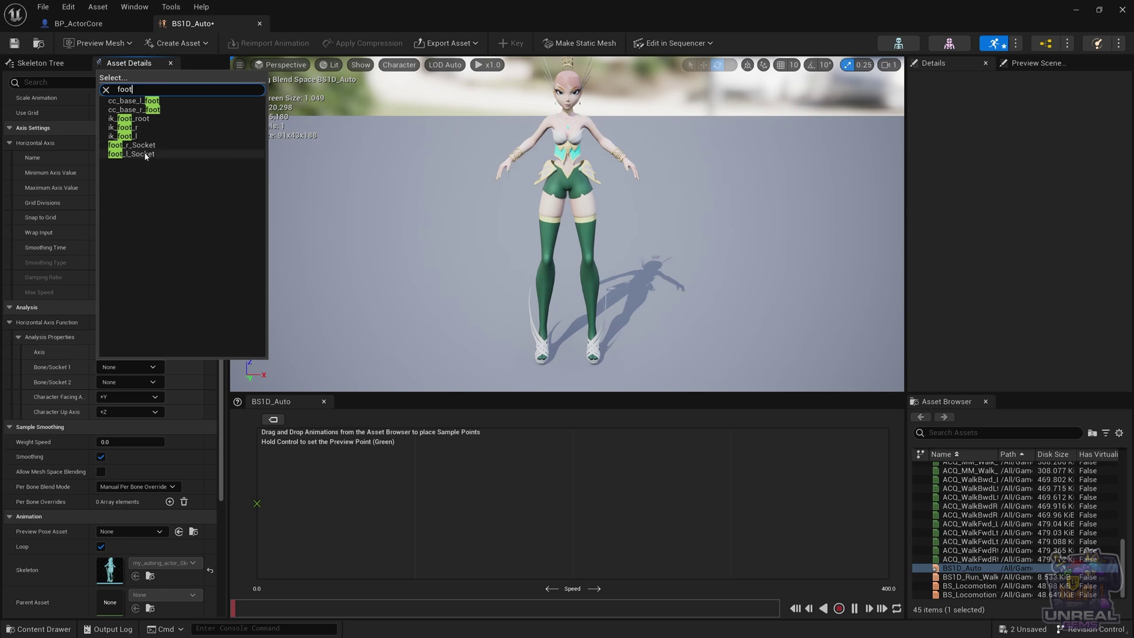
pyautogui.click(152, 111)
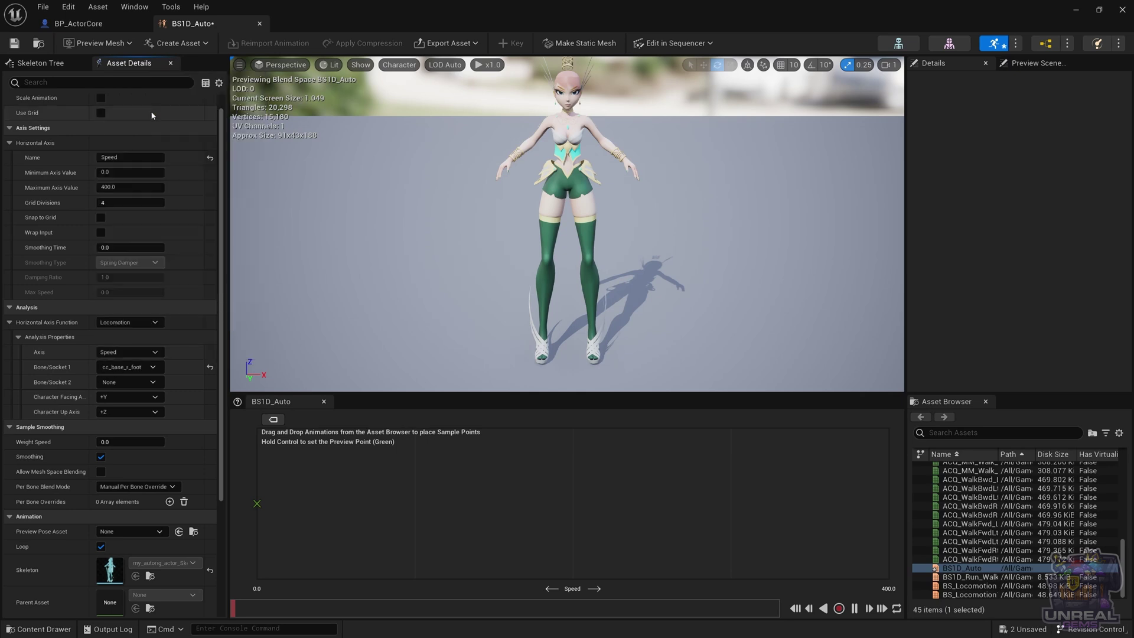
pyautogui.click(127, 382)
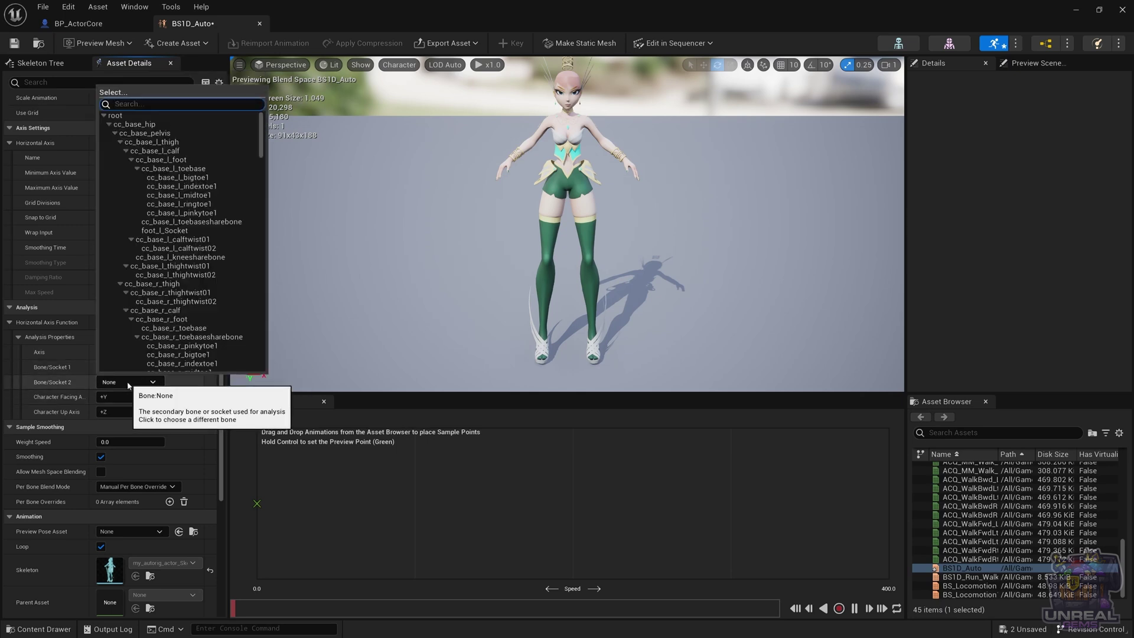
pyautogui.write('foot')
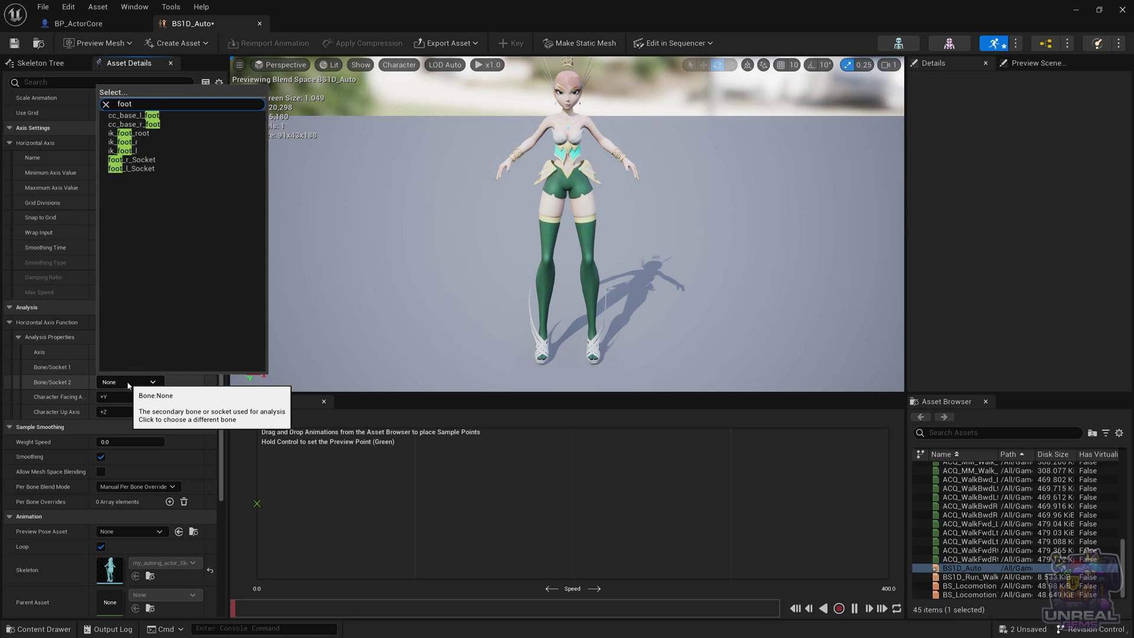
pyautogui.click(147, 116)
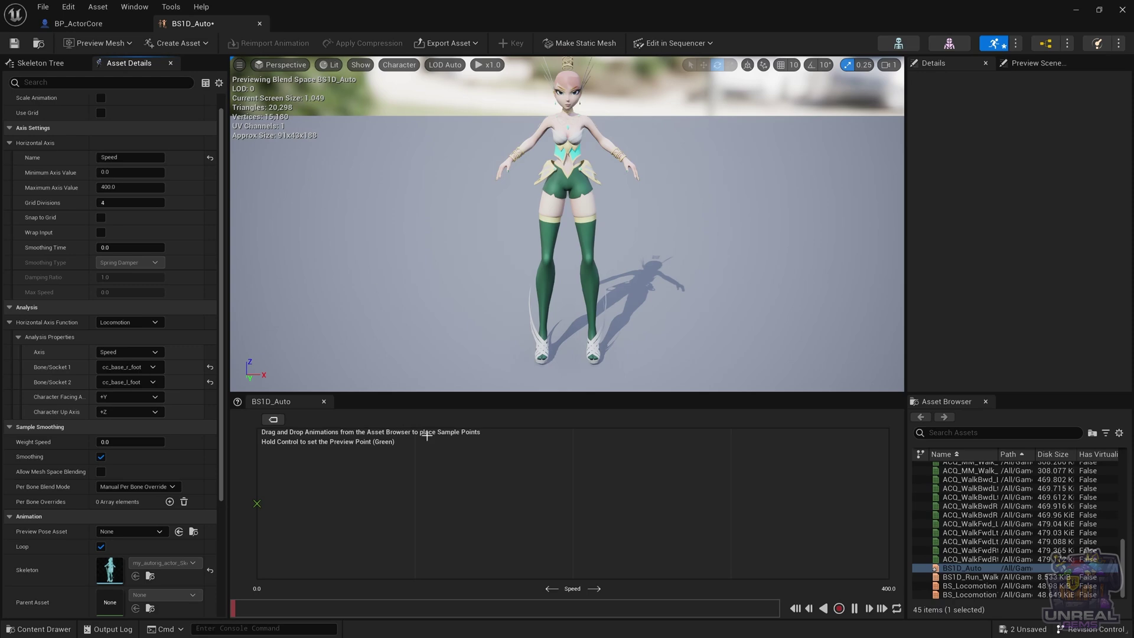
# Drag ACQ_MF_Idle, ACQ_MF_Walk_Fwd and ACQ_MF_Run_Fwd onto the blend space graph as samples.
pyautogui.scroll(3, 993, 522)
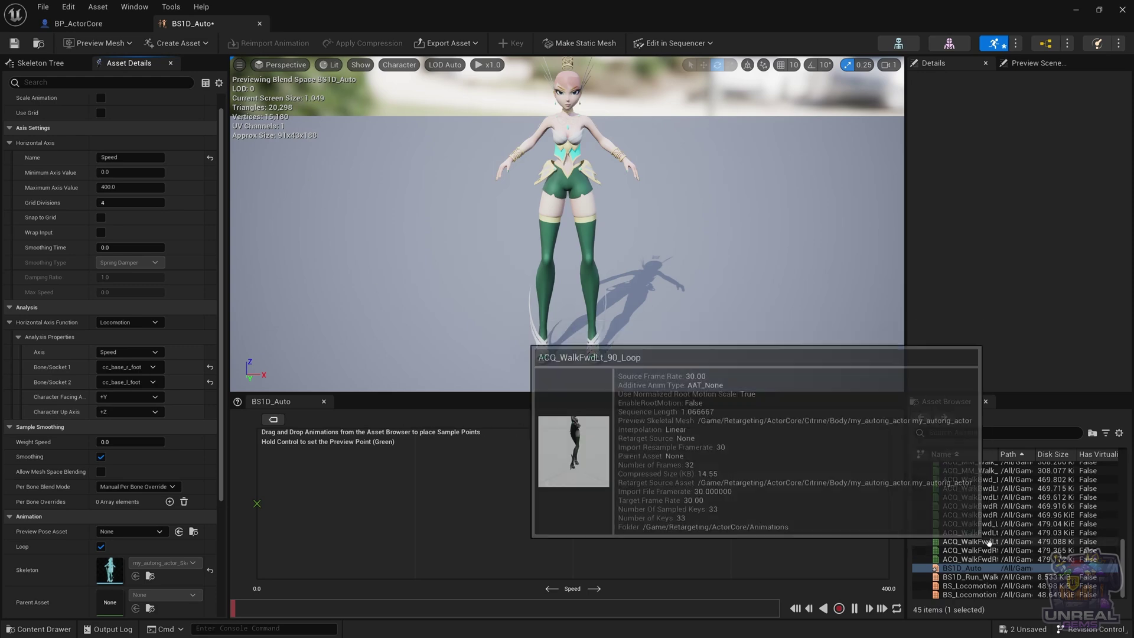
pyautogui.scroll(4, 984, 531)
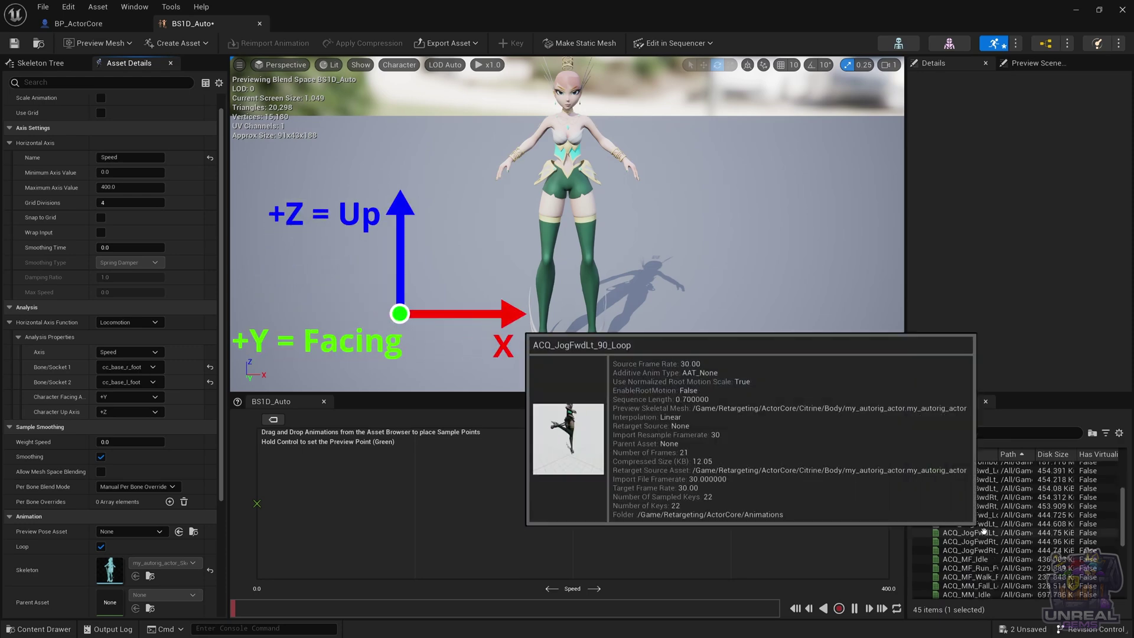
pyautogui.scroll(-1, 984, 531)
pyautogui.click(986, 524)
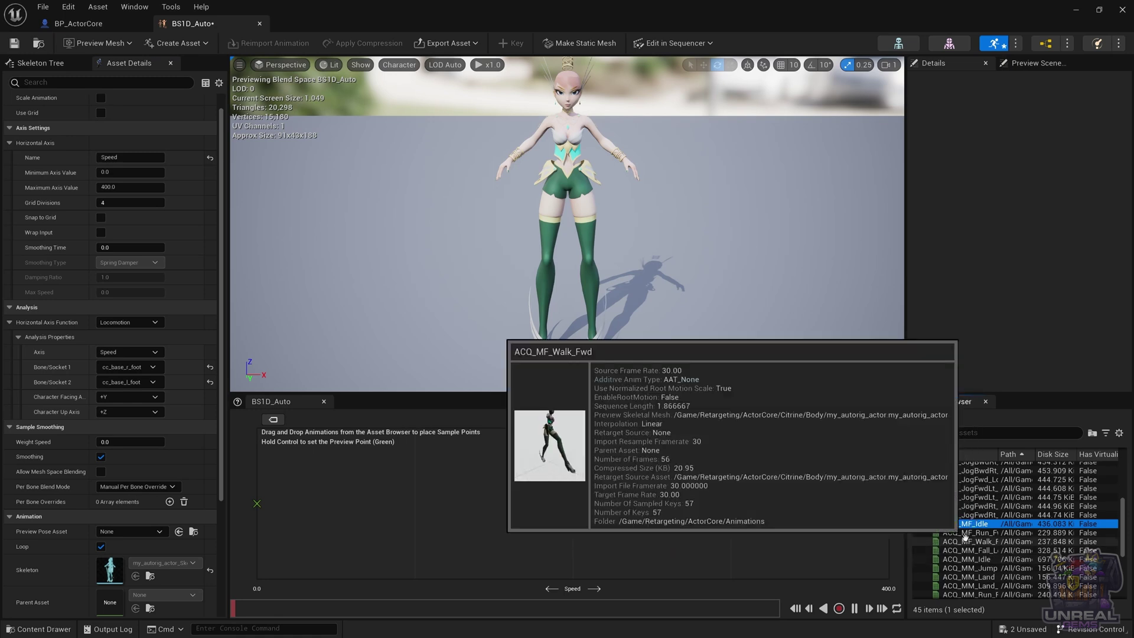
pyautogui.keyDown('ctrl'); pyautogui.click(966, 541); pyautogui.keyUp('ctrl')
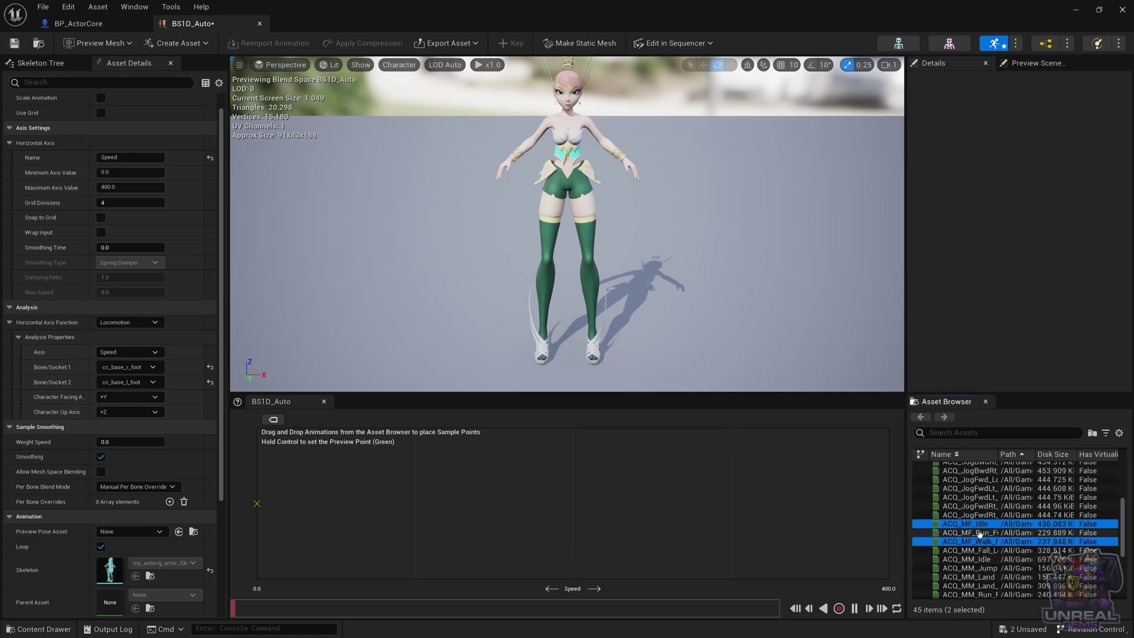
pyautogui.keyDown('ctrl'); pyautogui.click(980, 534); pyautogui.keyUp('ctrl')
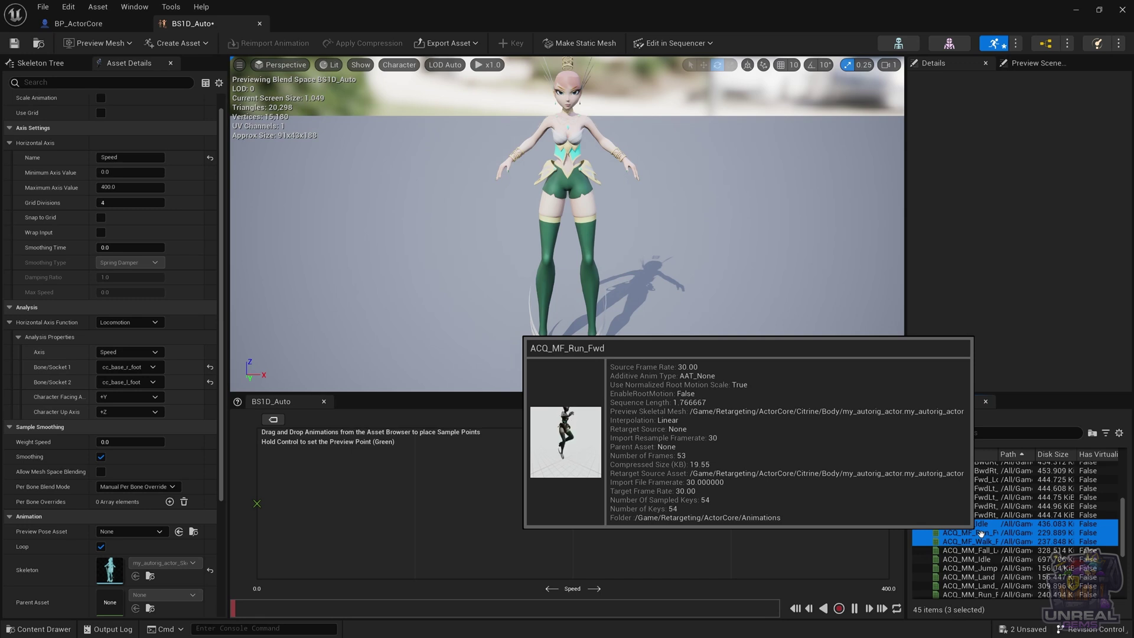
pyautogui.moveTo(978, 534); pyautogui.dragTo(563, 515)
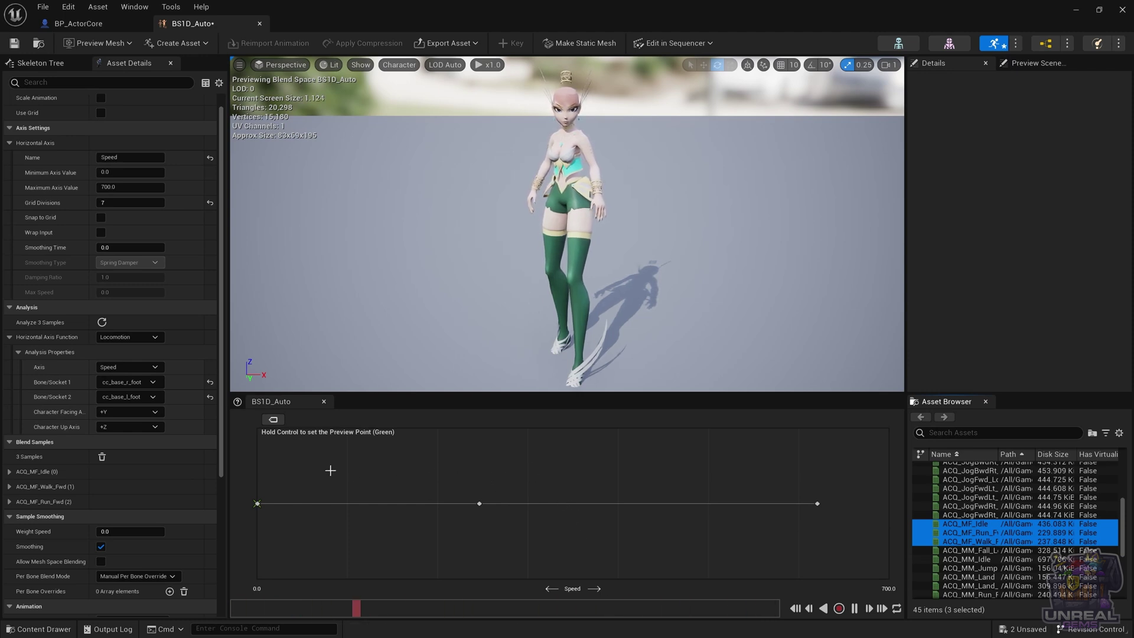
# Preview the blend at idle, walk and run speeds, then save BS1D_Auto.
pyautogui.press('ctrl')
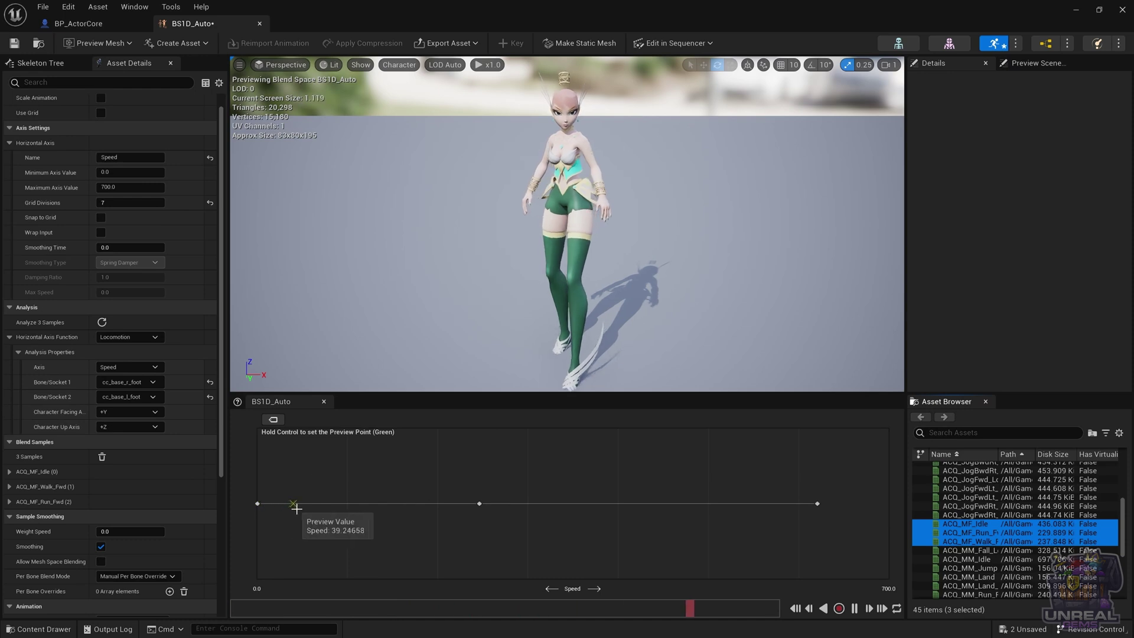
pyautogui.press('ctrl')
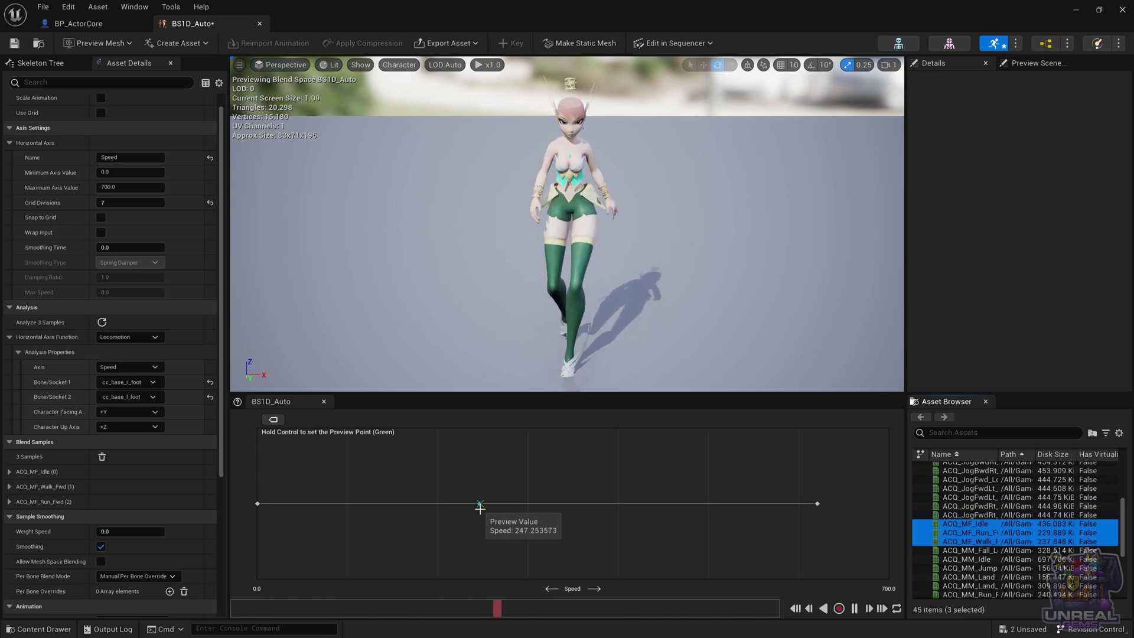
pyautogui.press('ctrl')
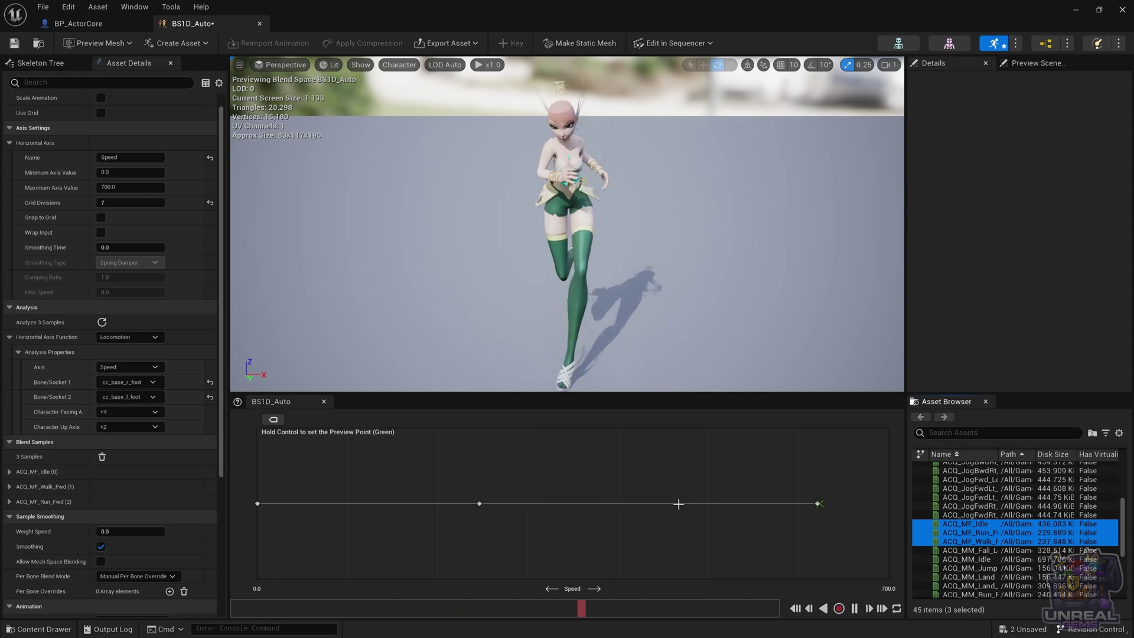
pyautogui.click(14, 43)
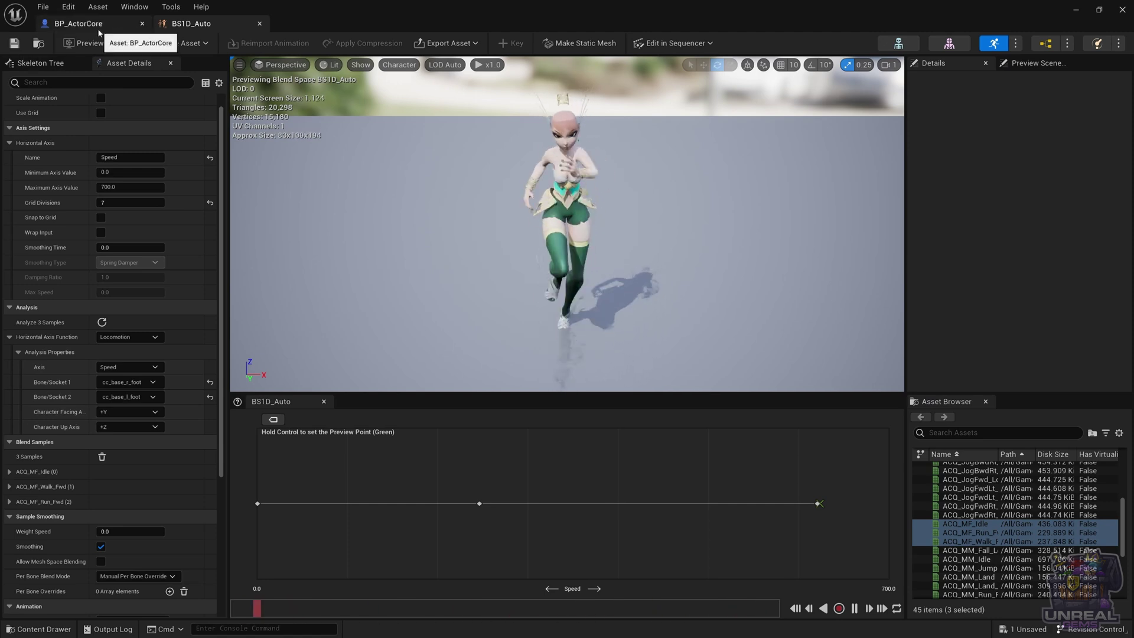
# Open ABP_BlendSpace's Locomotion state machine and enter the Walk/Run state.
pyautogui.click(1046, 43)
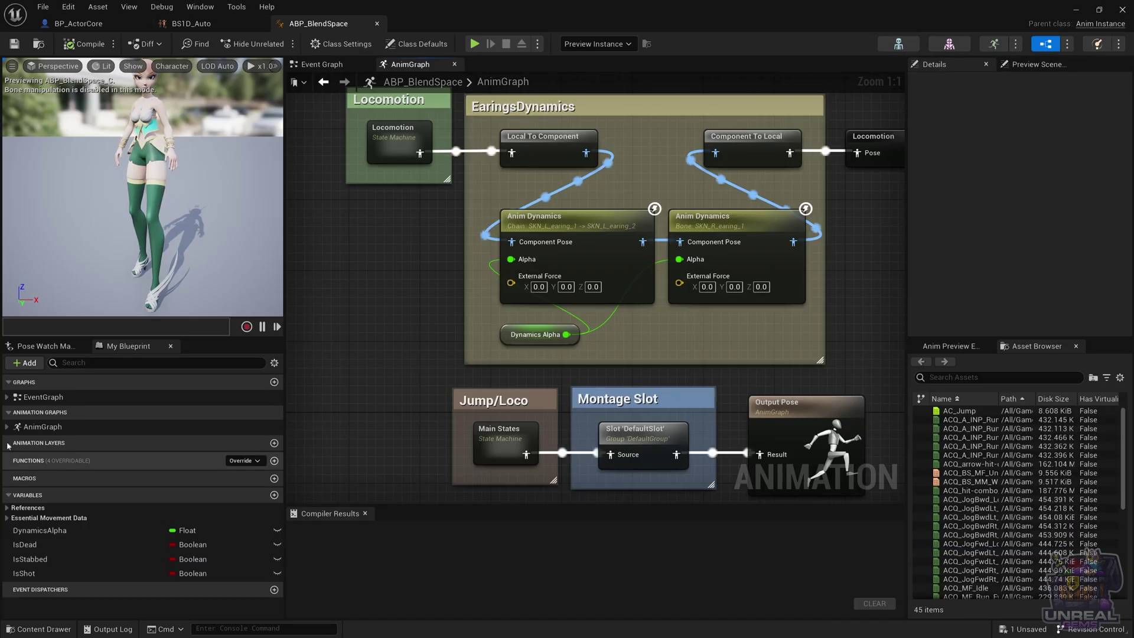
pyautogui.doubleClick(407, 135)
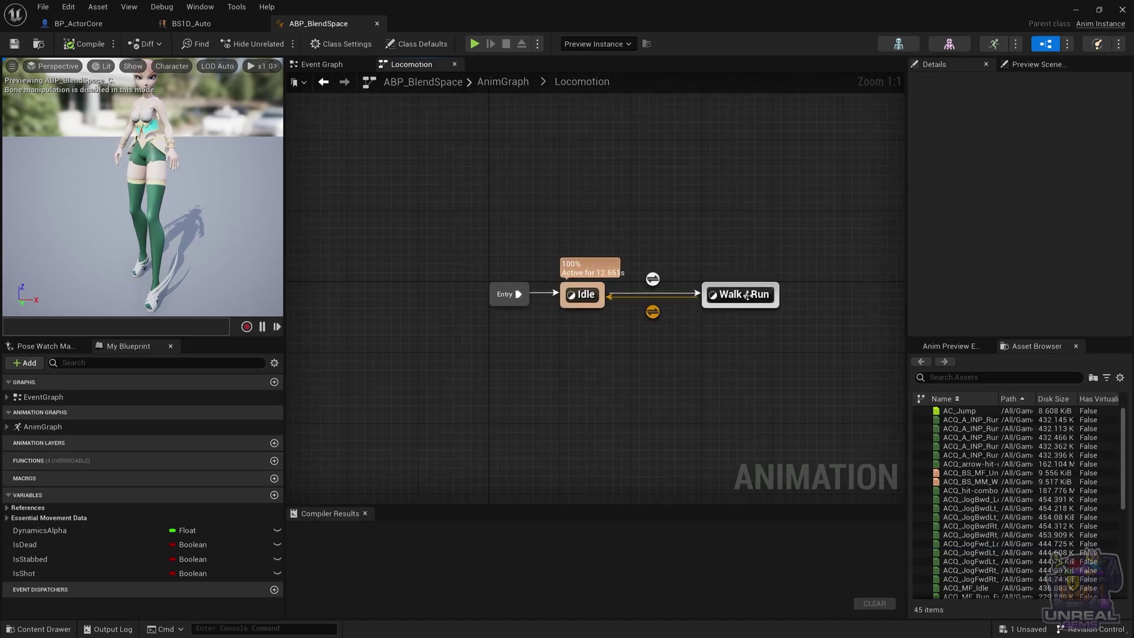
pyautogui.doubleClick(747, 295)
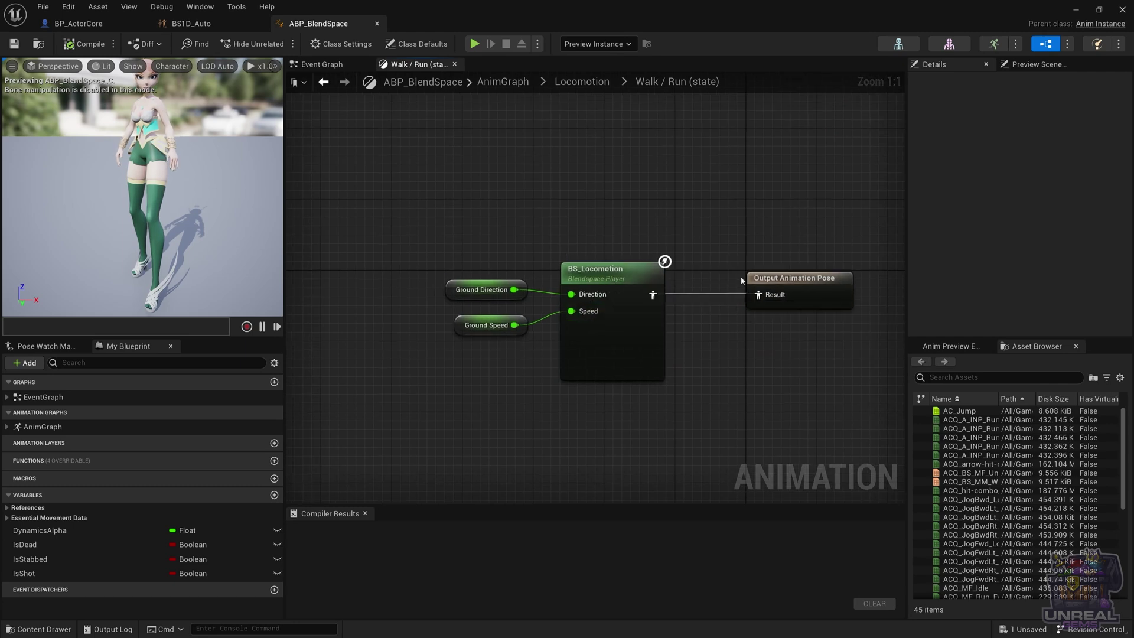
# Add a BS1D_Auto player with Ground Speed driving Speed, and compile the blueprint.
pyautogui.scroll(-4, 985, 535)
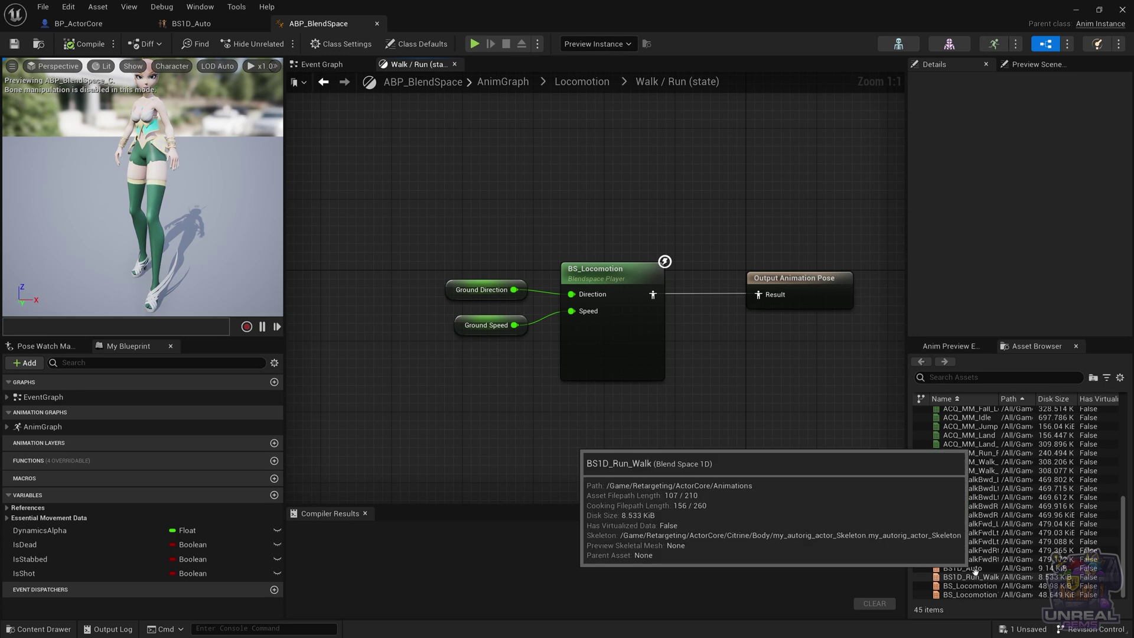
pyautogui.moveTo(975, 569); pyautogui.dragTo(763, 299)
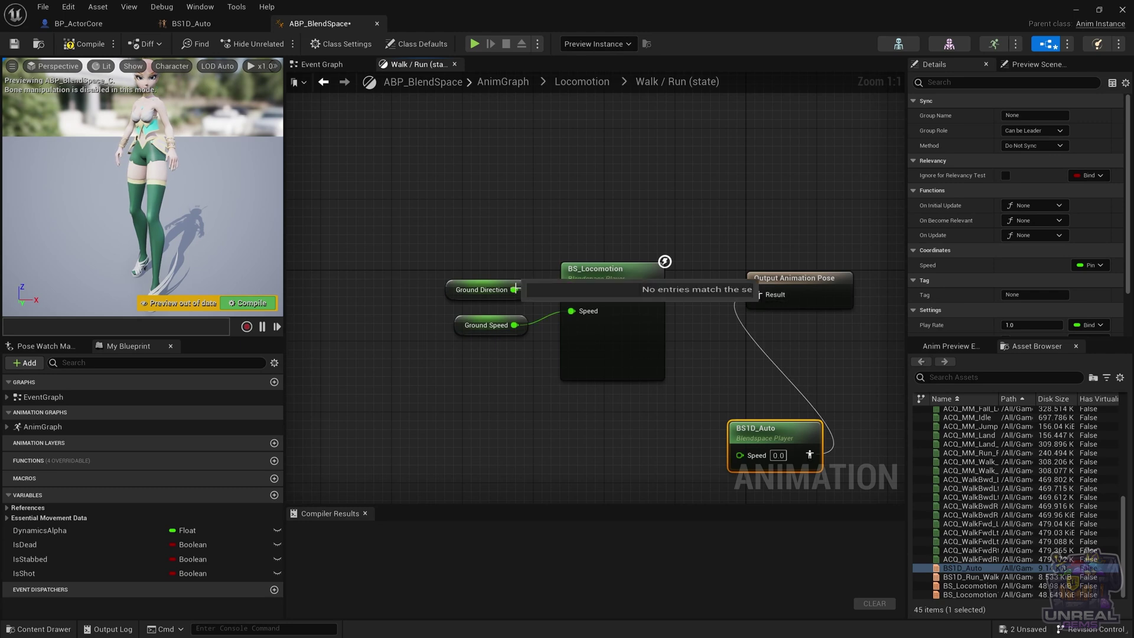
pyautogui.moveTo(520, 325); pyautogui.dragTo(776, 461)
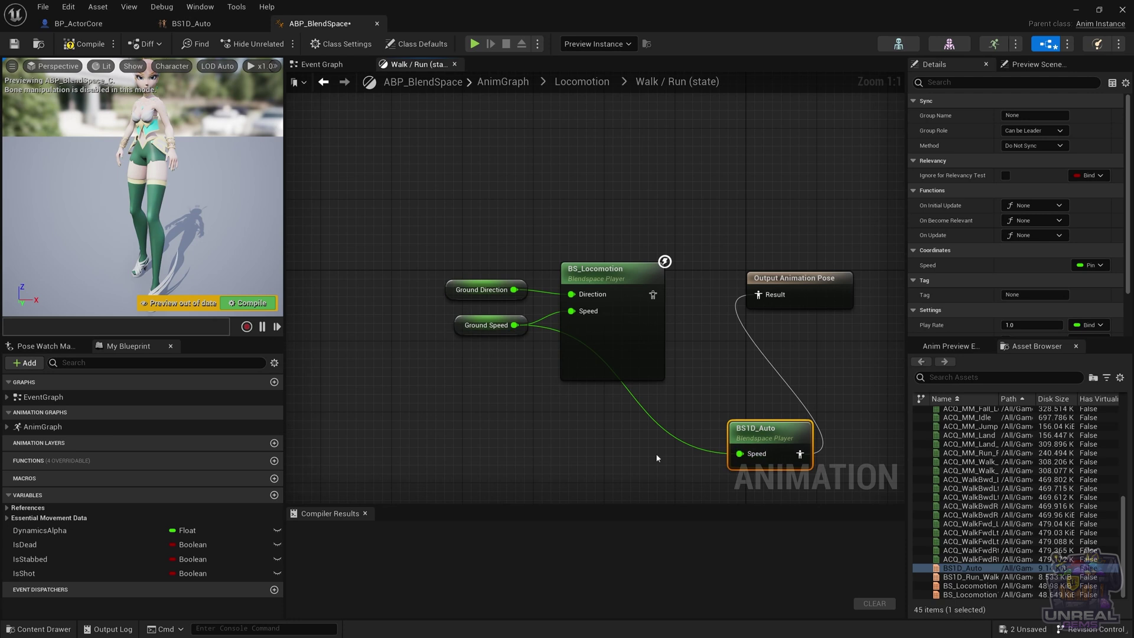
pyautogui.click(91, 44)
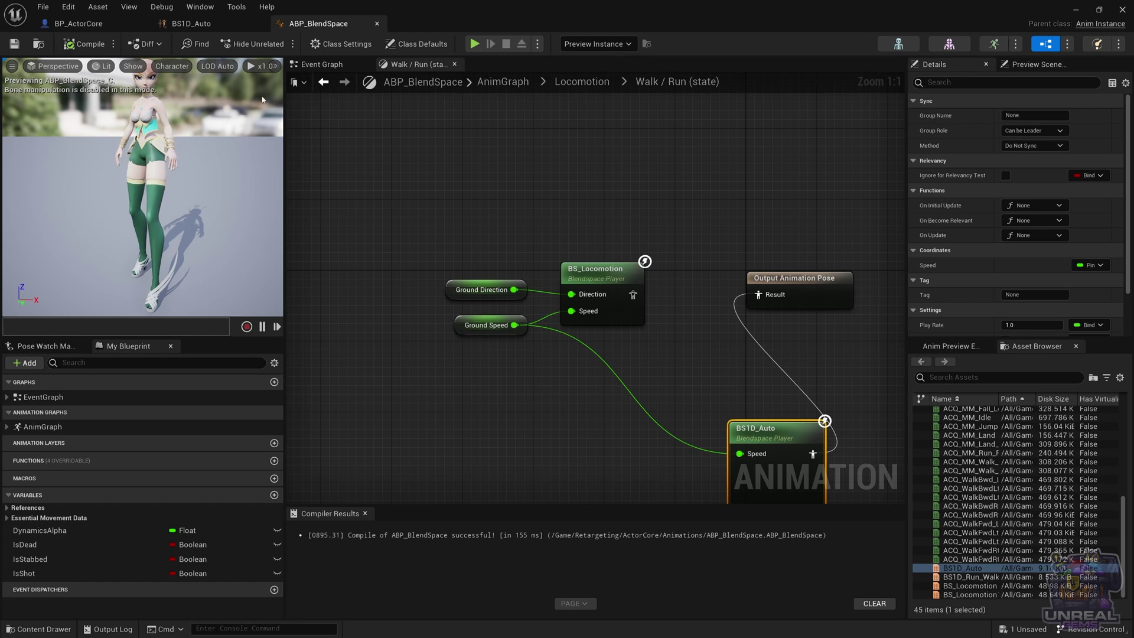
# Show BP_ActorCore's Character Movement Walking settings, where Max Walk Speed reads 200 cm/s.
pyautogui.click(88, 25)
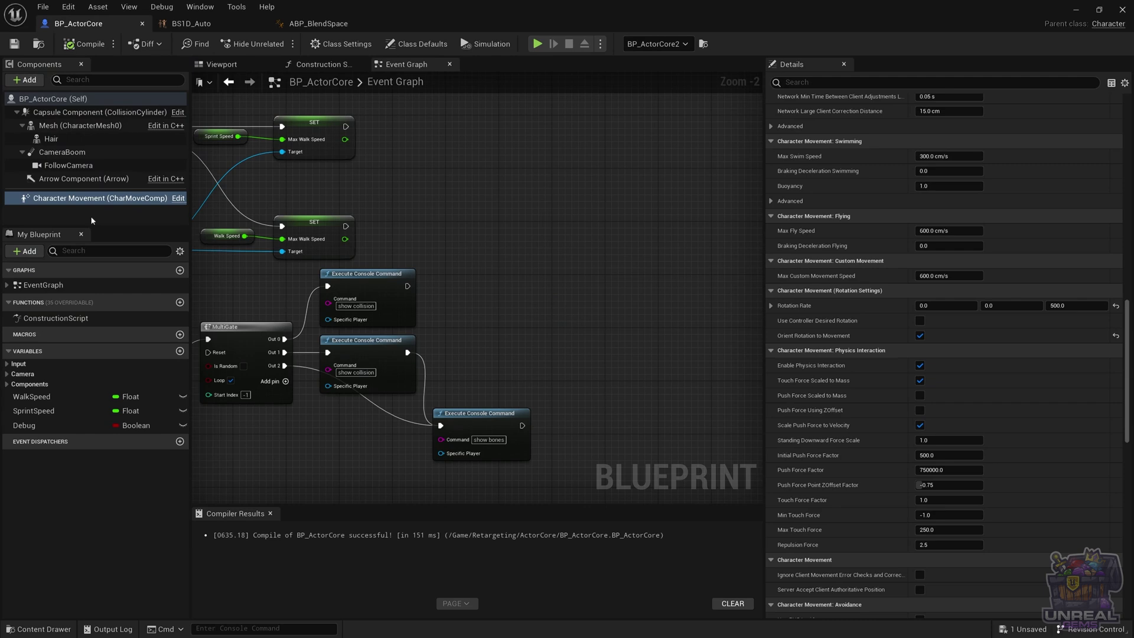
pyautogui.click(73, 178)
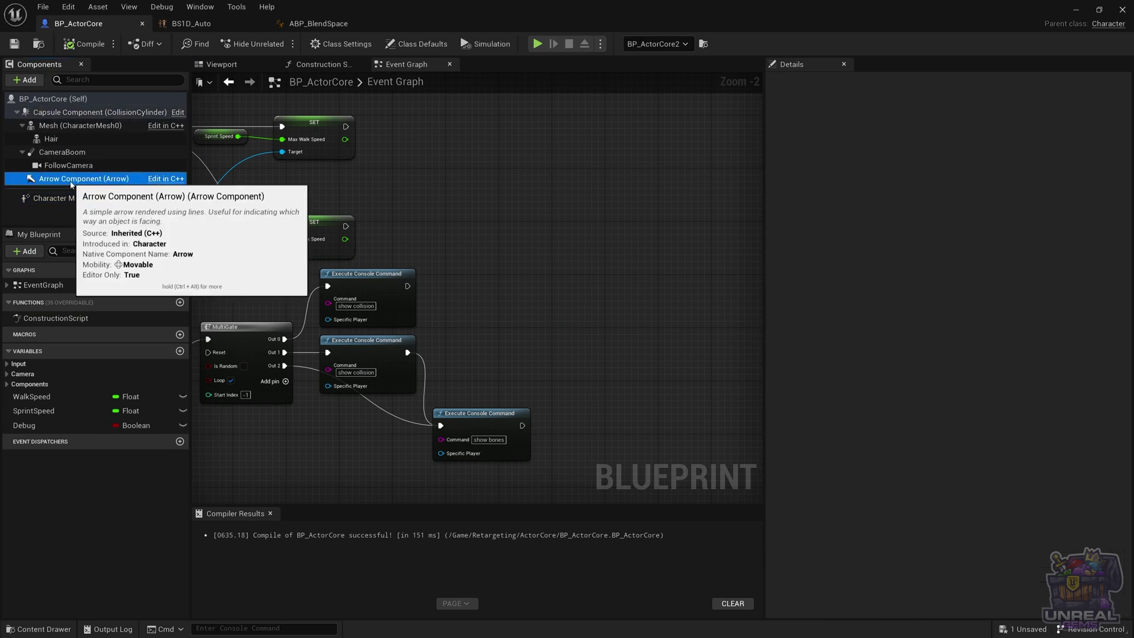
pyautogui.click(69, 198)
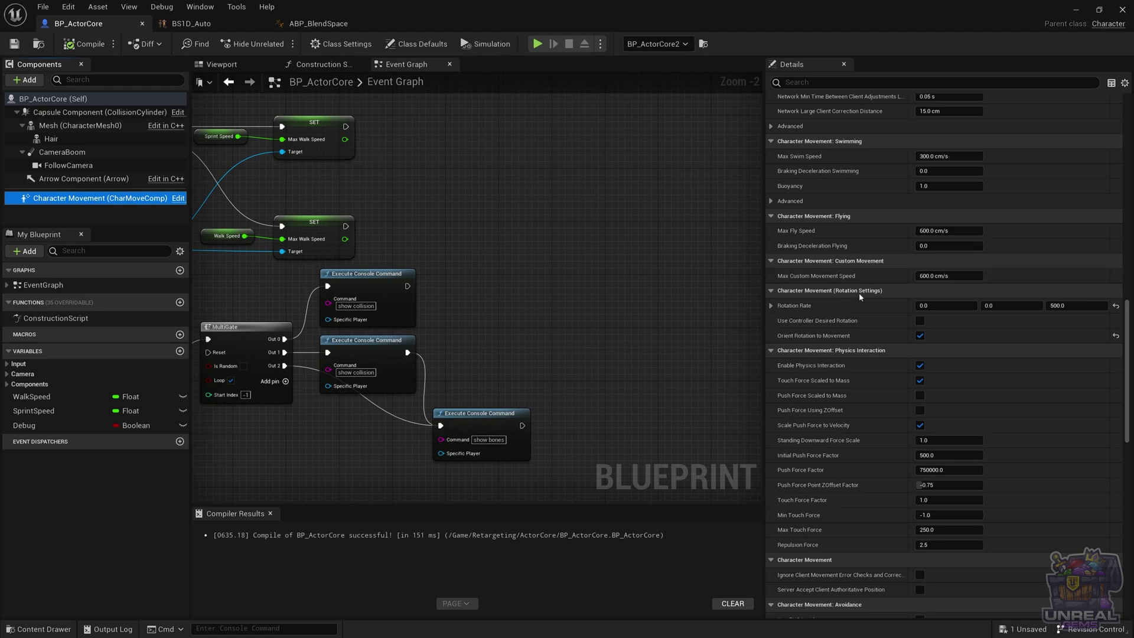
pyautogui.scroll(-3, 864, 309)
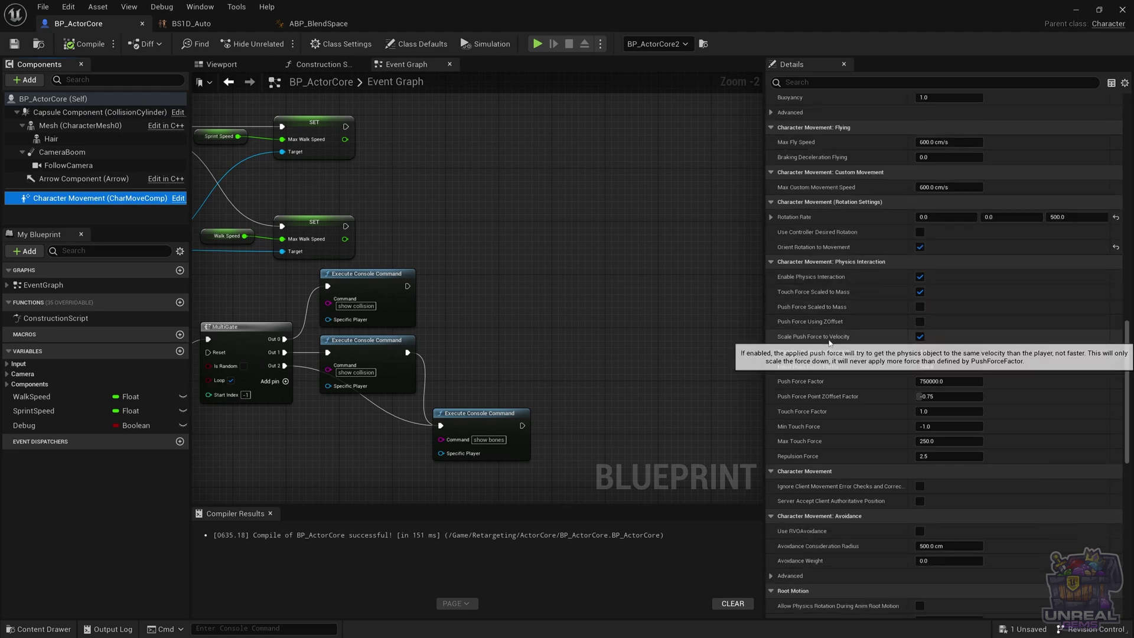
pyautogui.scroll(12, 830, 342)
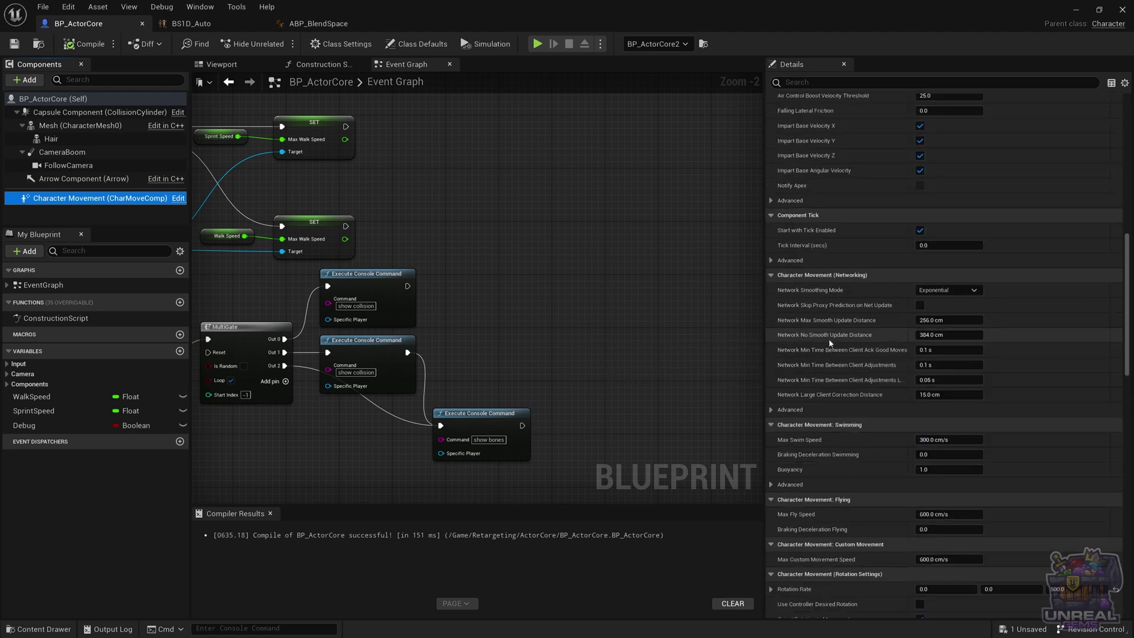
pyautogui.scroll(13, 828, 338)
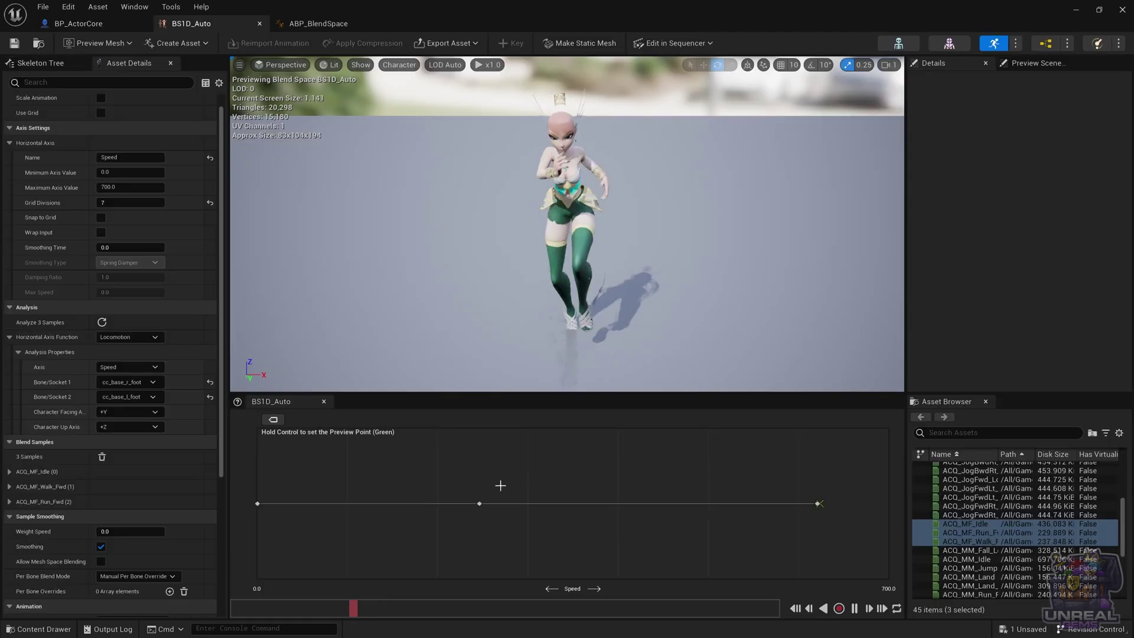
# Read the walk and run sample speeds, ending on the walk sample at Speed 246.4.
pyautogui.keyDown('ctrl'); pyautogui.click(480, 504); pyautogui.keyUp('ctrl')
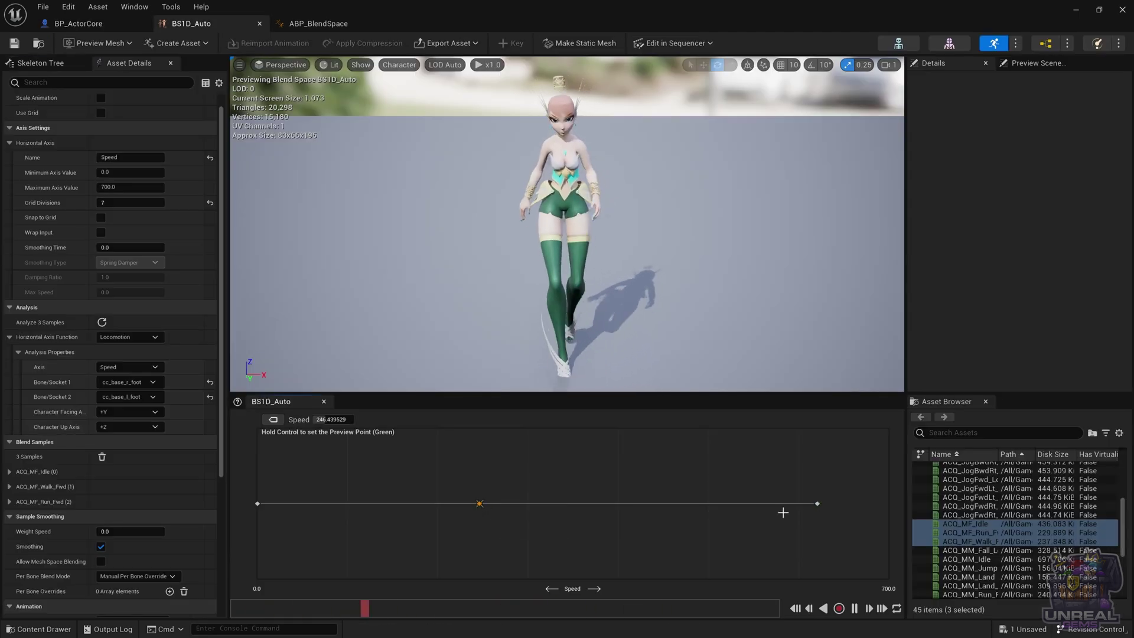
pyautogui.keyDown('ctrl'); pyautogui.click(754, 504); pyautogui.keyUp('ctrl')
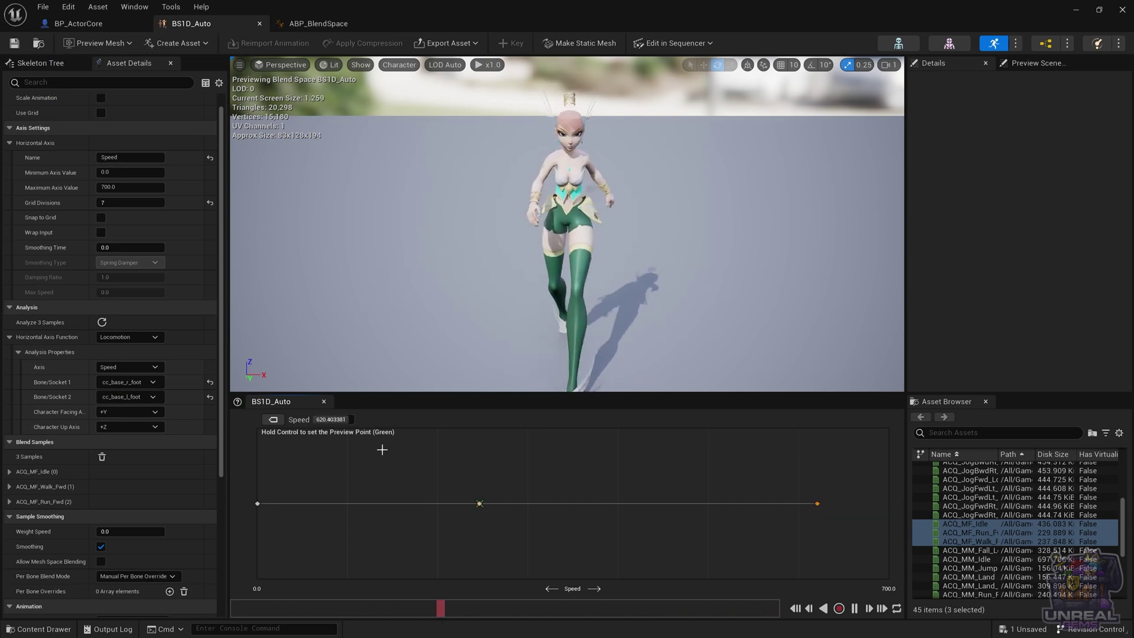
pyautogui.keyDown('ctrl'); pyautogui.click(480, 503); pyautogui.keyUp('ctrl')
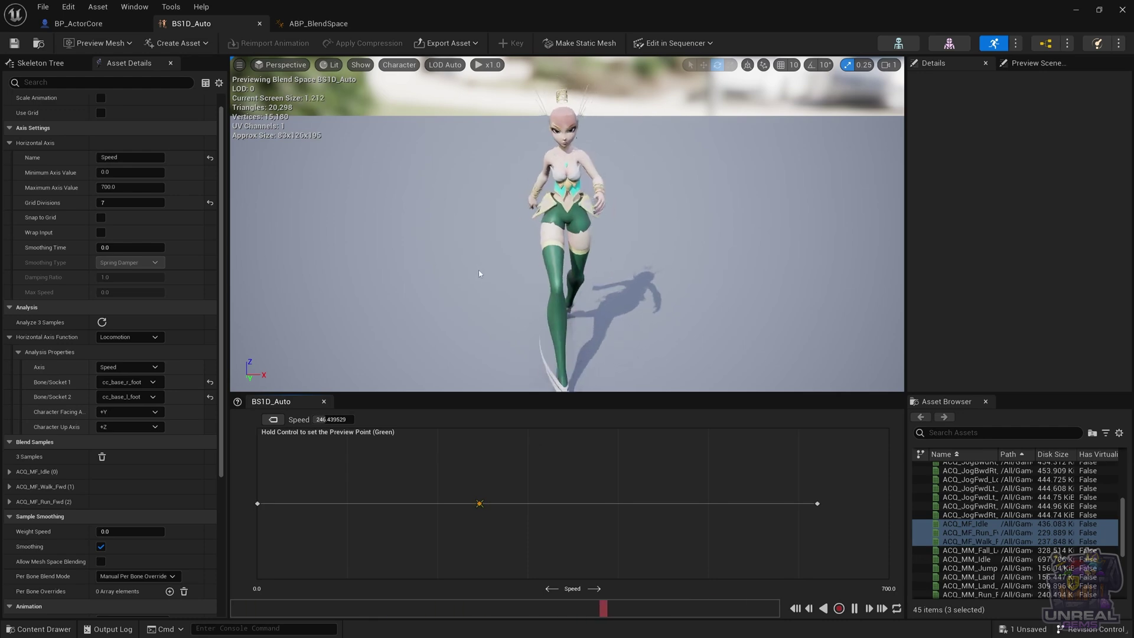
# Set the WalkSpeed variable's default value to 246.5 in BP_ActorCore.
pyautogui.click(120, 24)
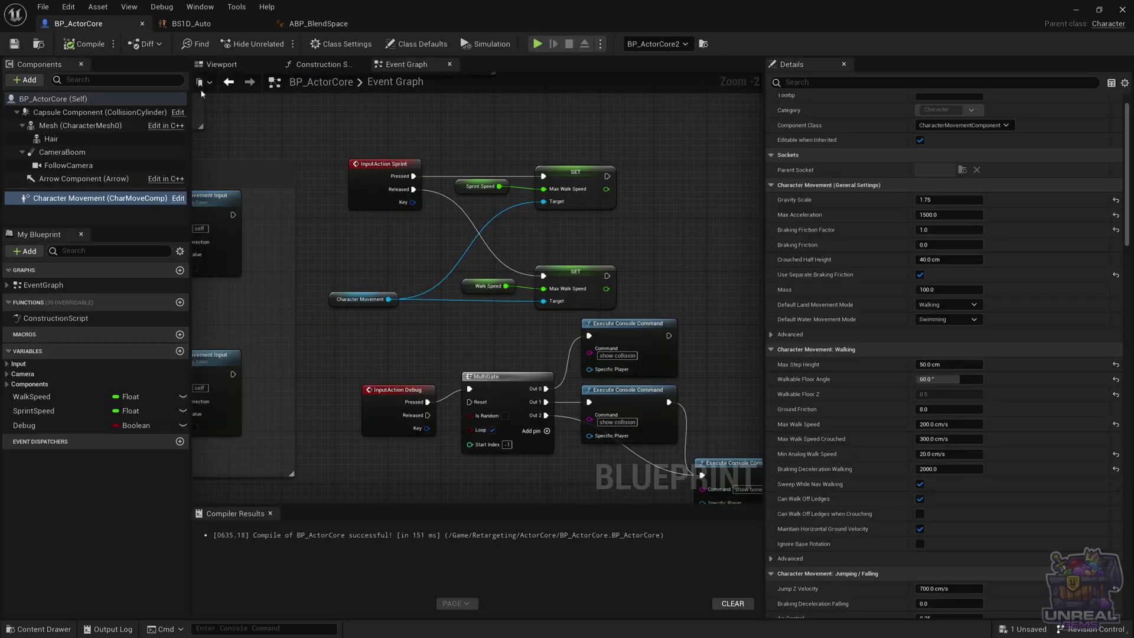
pyautogui.click(472, 290)
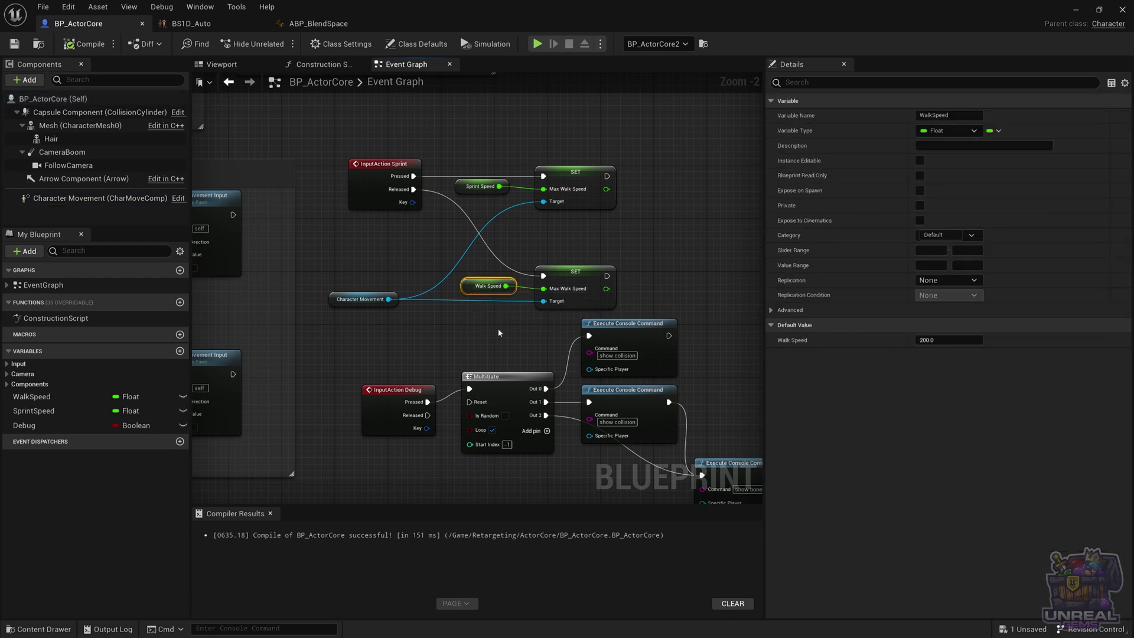
pyautogui.click(939, 341)
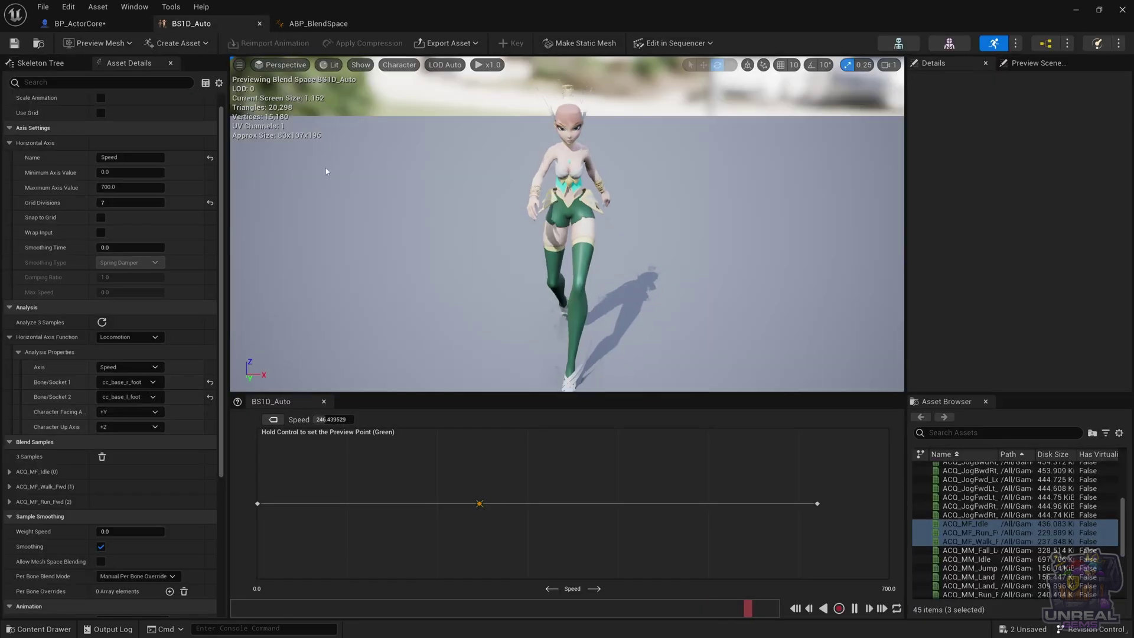
# Recheck the blend space speeds and set SprintSpeed's default value to 620.5.
pyautogui.click(188, 24)
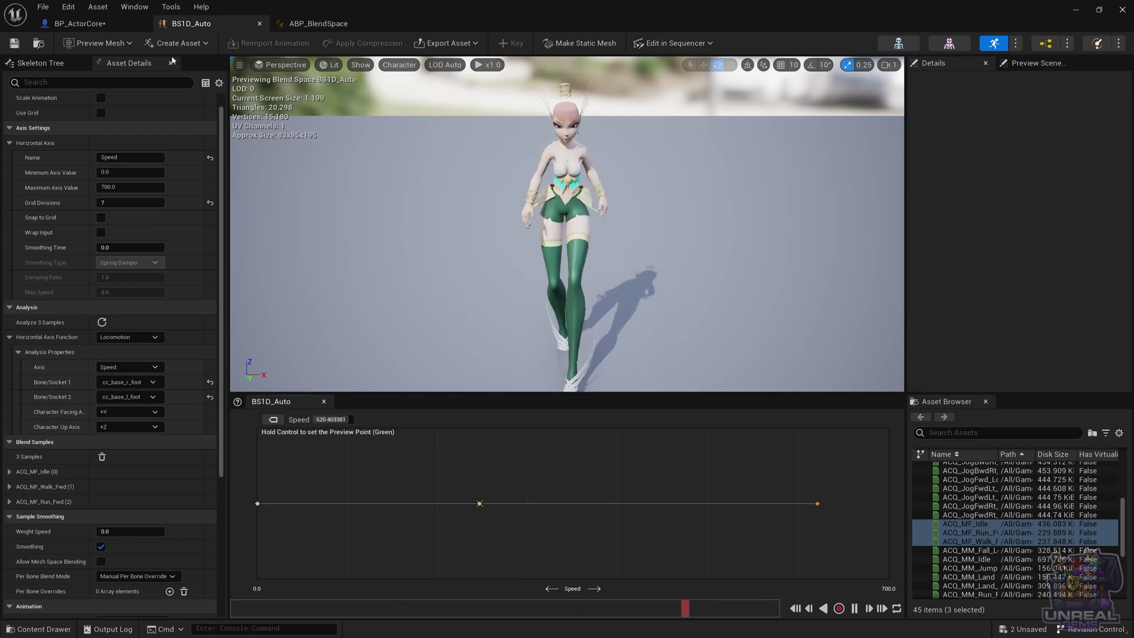
pyautogui.click(80, 24)
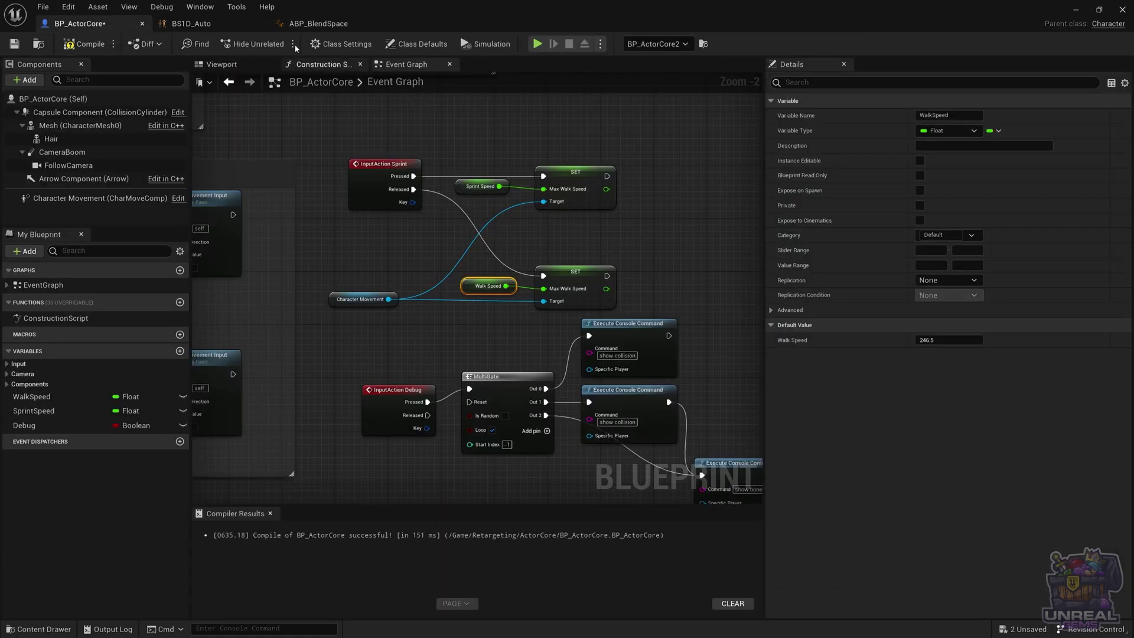
pyautogui.click(468, 187)
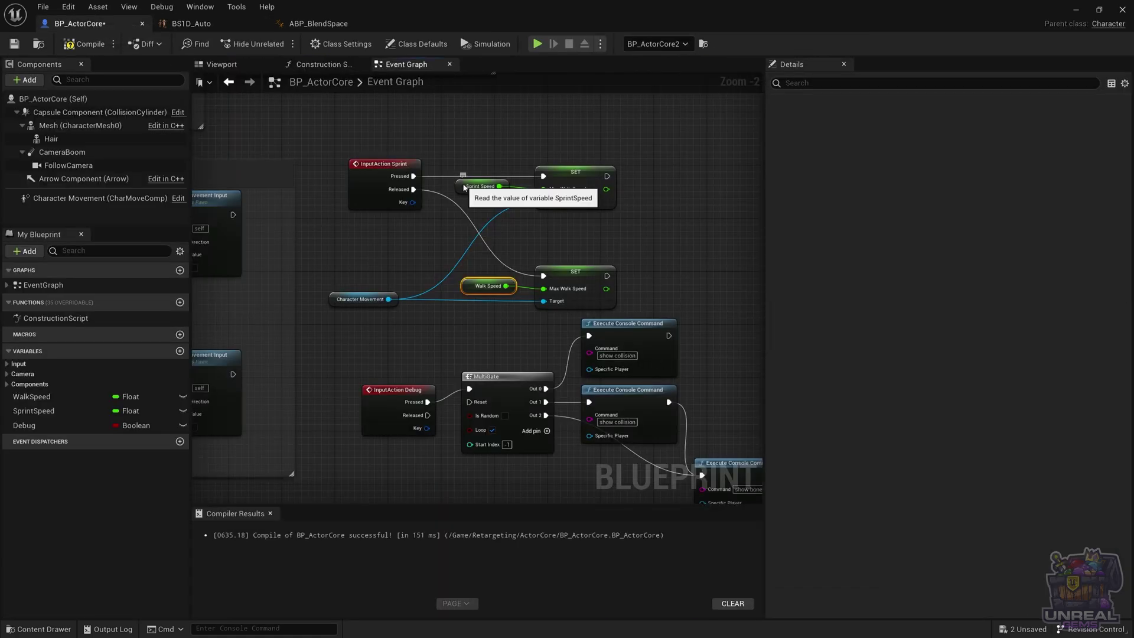
pyautogui.click(958, 340)
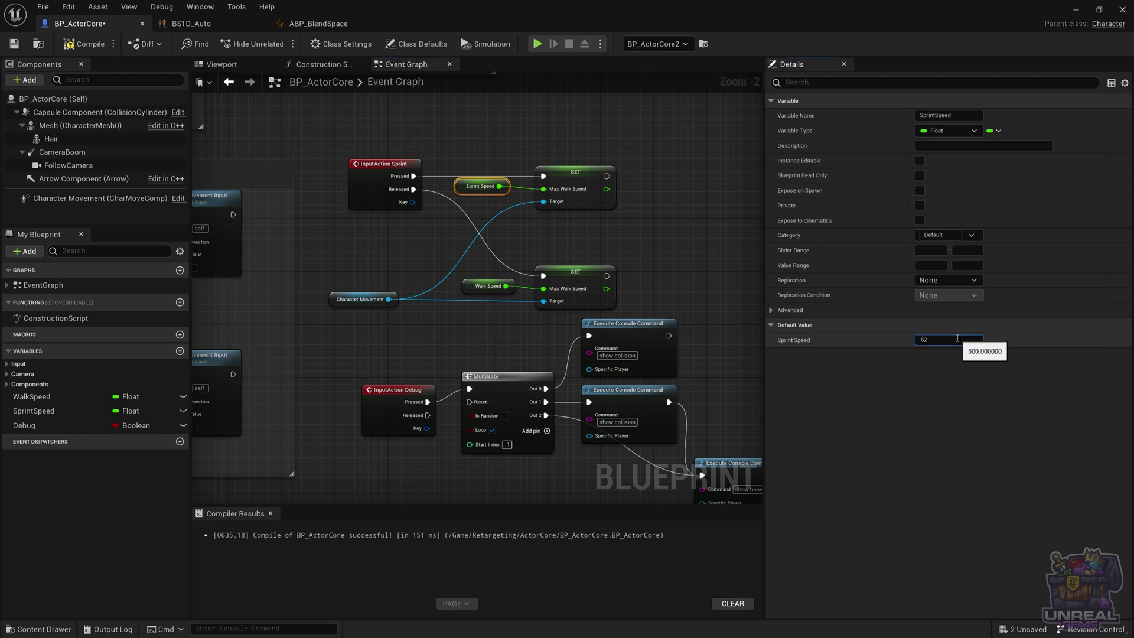
pyautogui.press('Return')
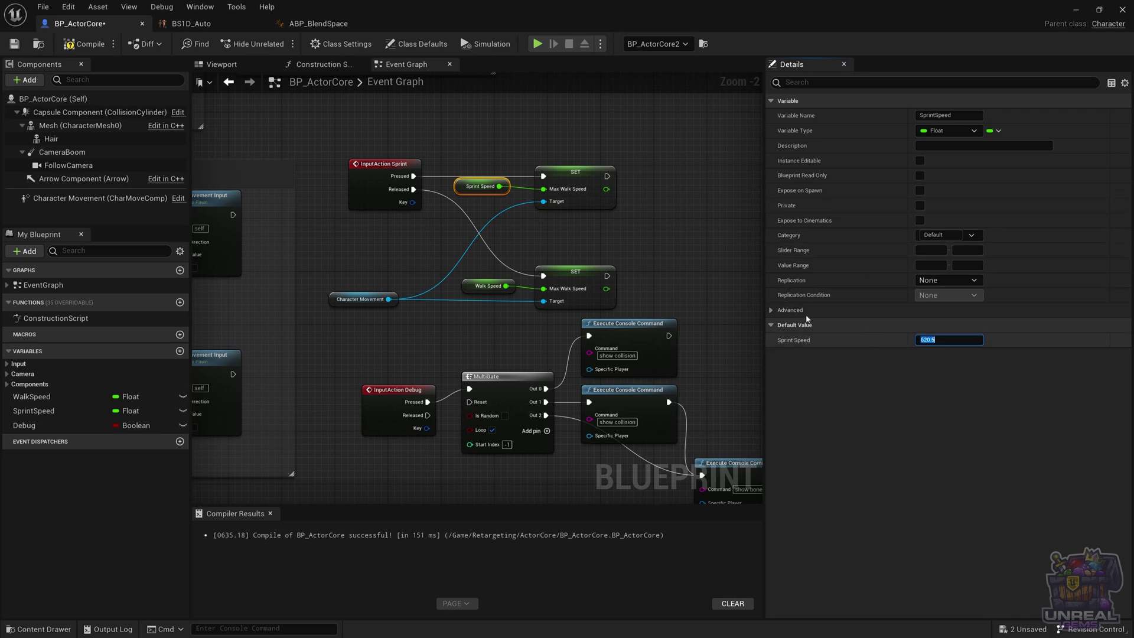
pyautogui.click(676, 256)
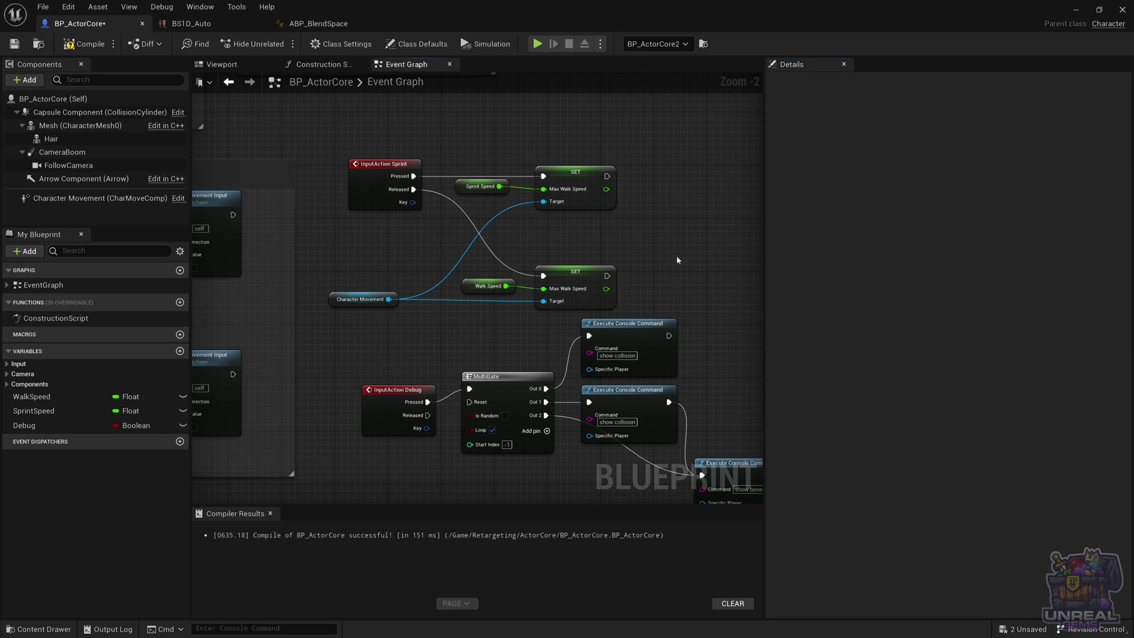
# Select the Character Movement component and begin editing its Max Walk Speed.
pyautogui.click(572, 273)
pyautogui.click(330, 236)
pyautogui.click(110, 199)
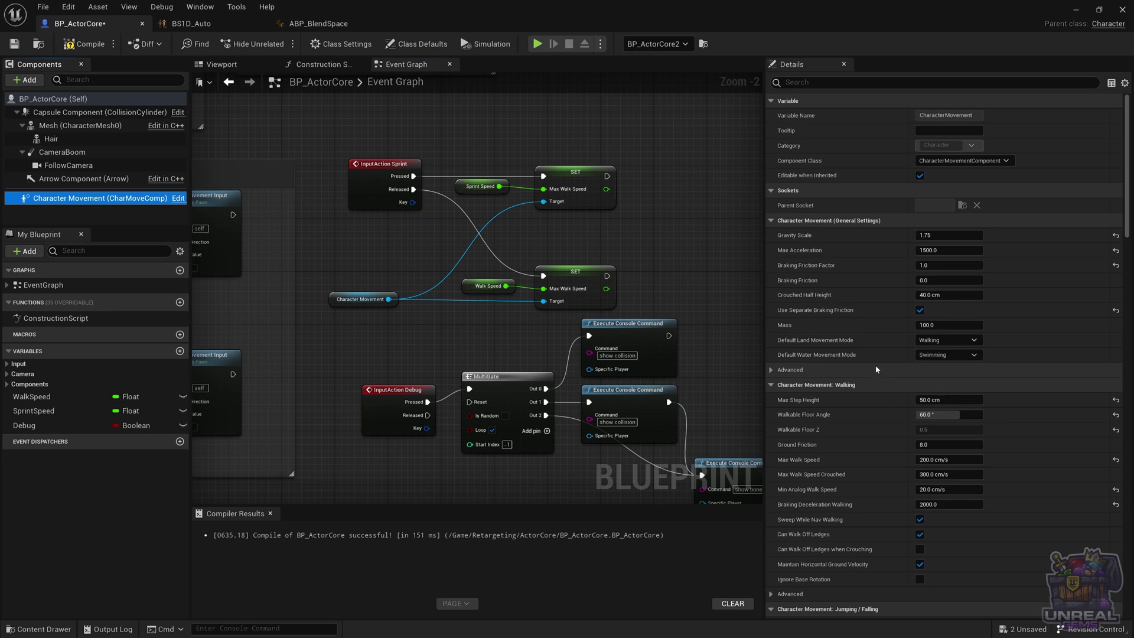
pyautogui.scroll(-1, 860, 350)
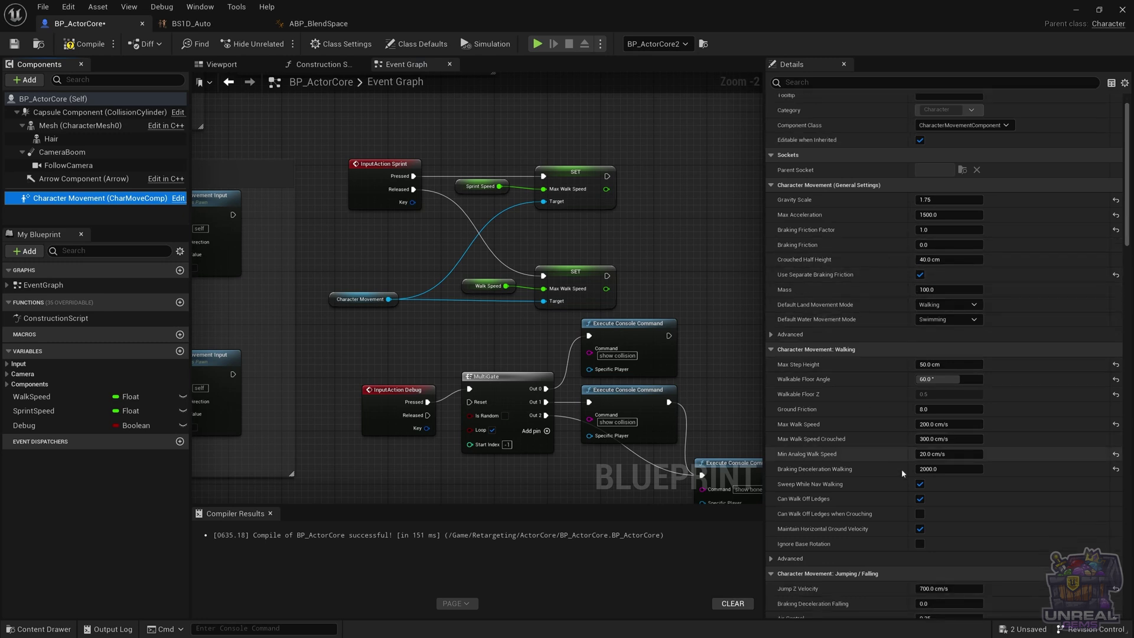
pyautogui.click(937, 425)
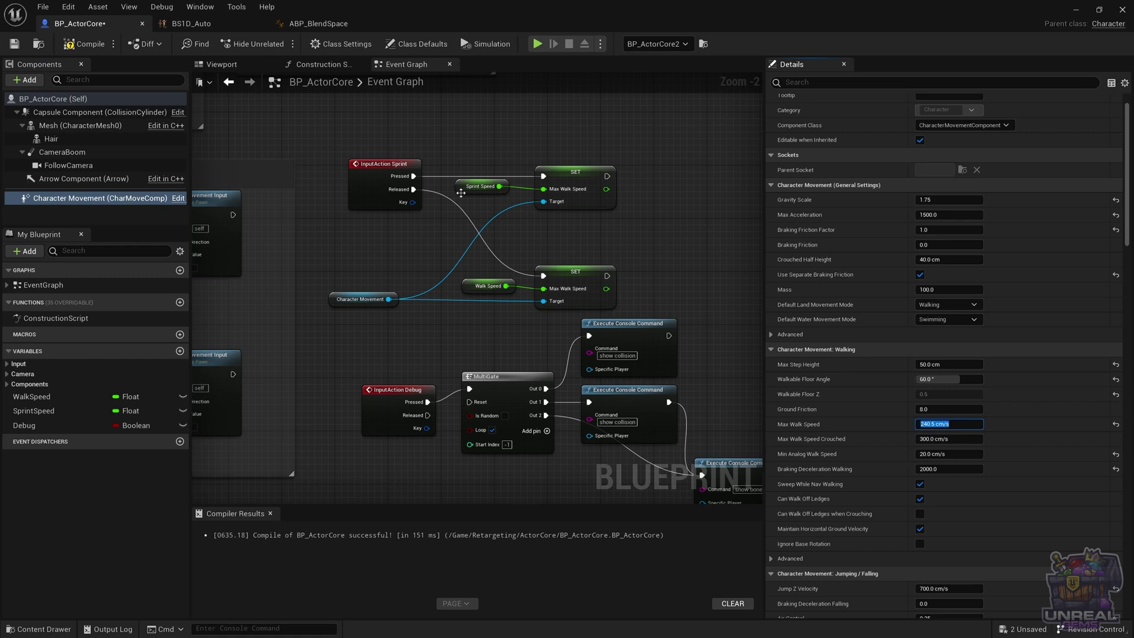
# Cross-check WalkSpeed's default, enter Max Walk Speed 246.5 cm/s, and compile BP_ActorCore.
pyautogui.click(469, 279)
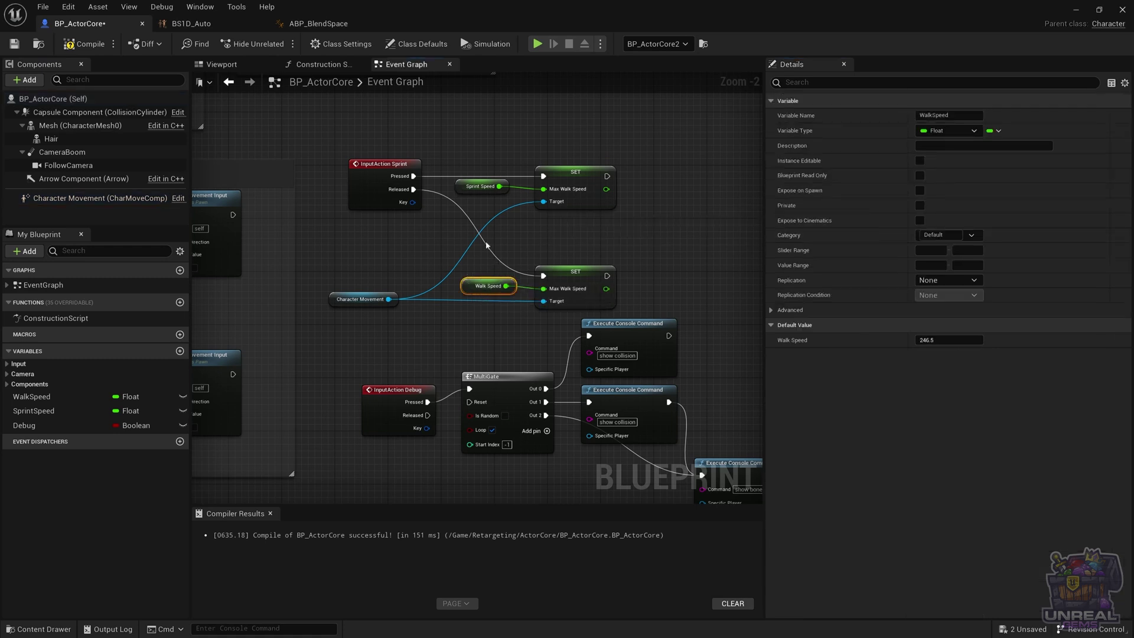
pyautogui.click(80, 199)
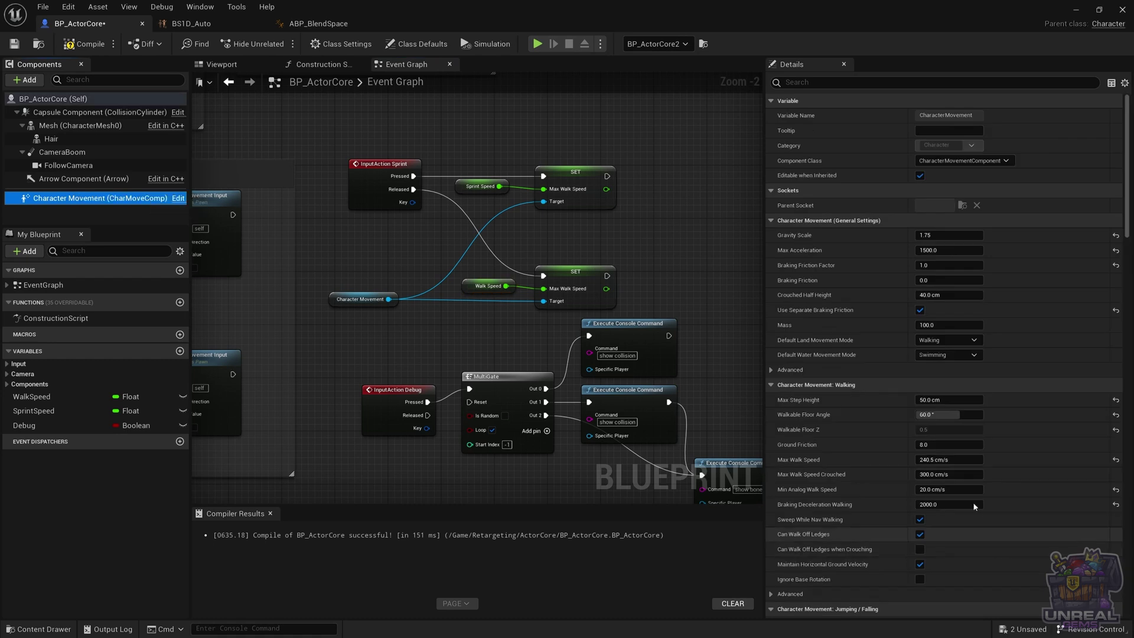
pyautogui.click(951, 459)
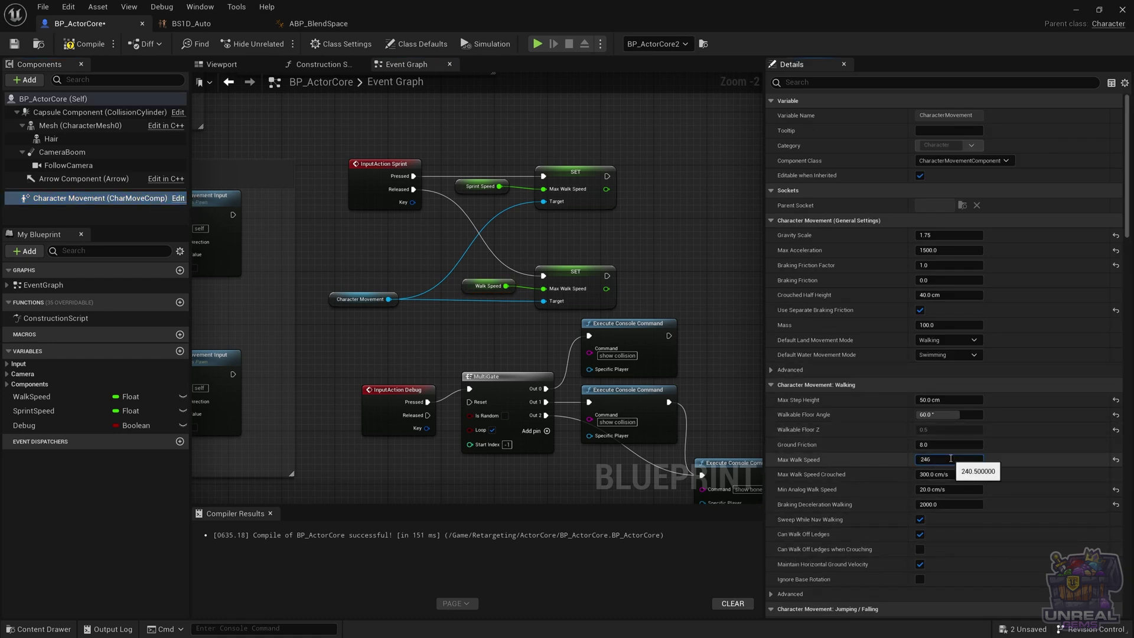
pyautogui.press('Return')
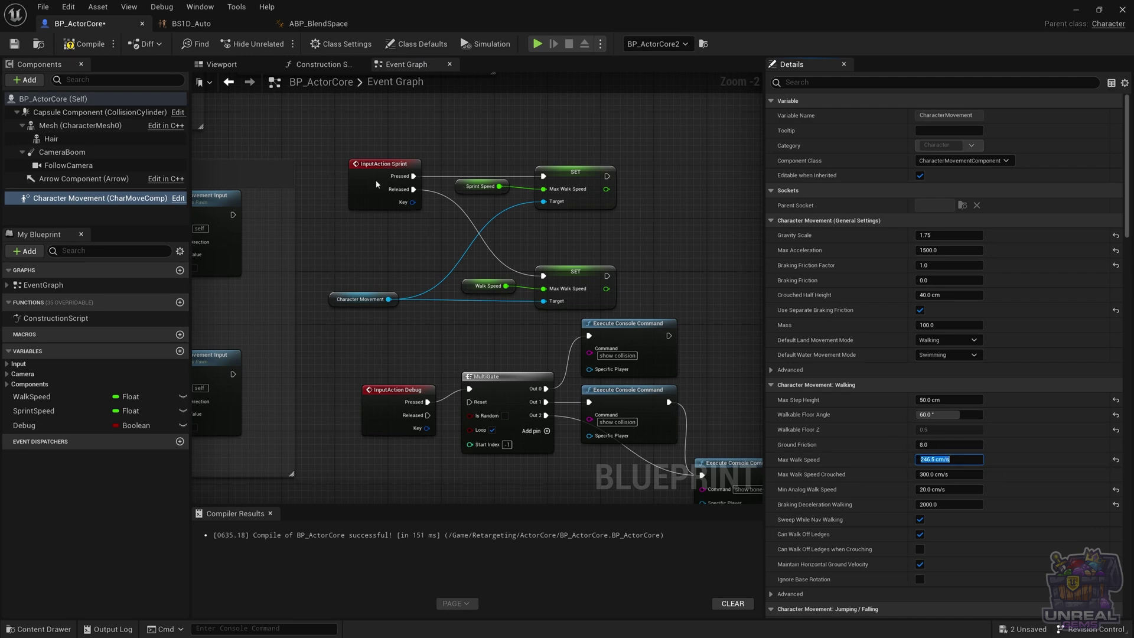
pyautogui.click(83, 44)
# Start Play In Editor and walk the character forward onto the temple's stone path.
pyautogui.click(1076, 12)
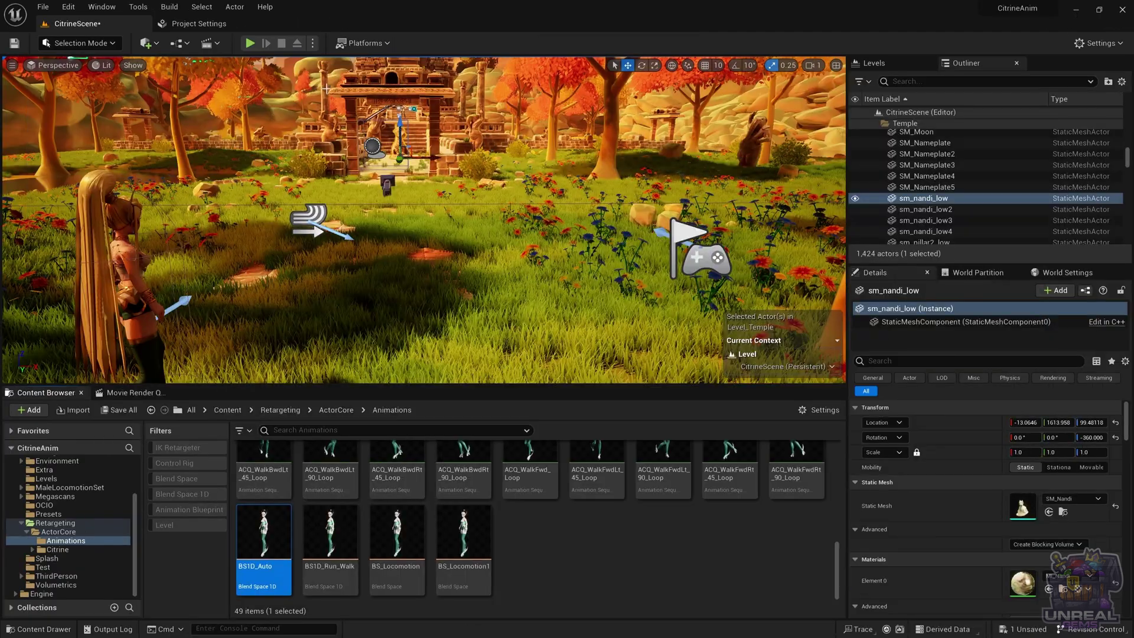
pyautogui.click(251, 46)
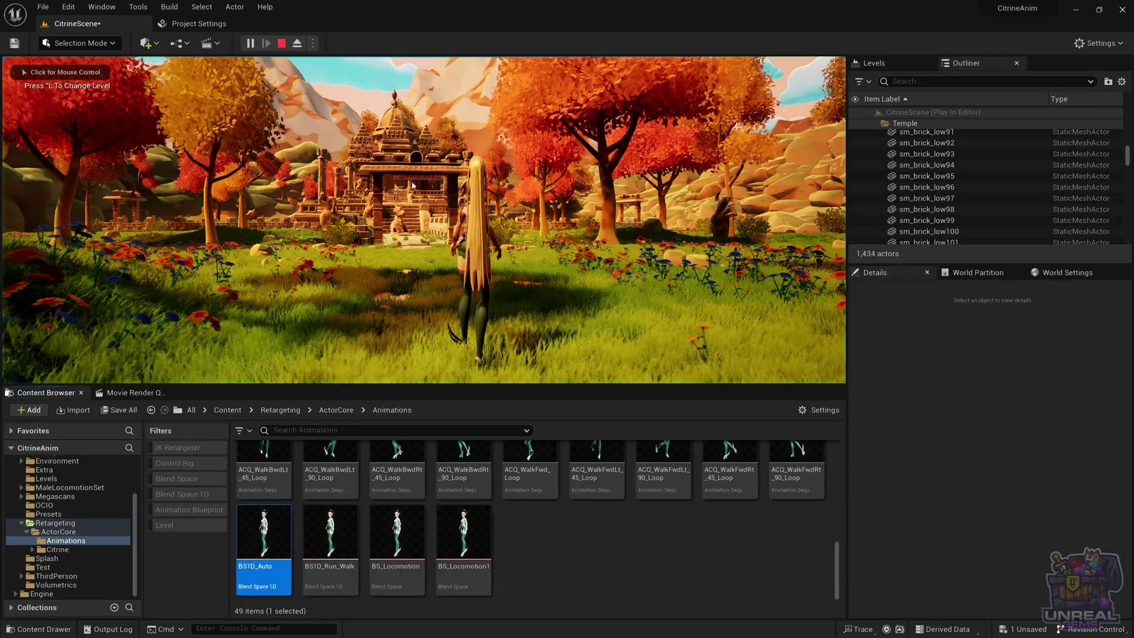
pyautogui.press('w')
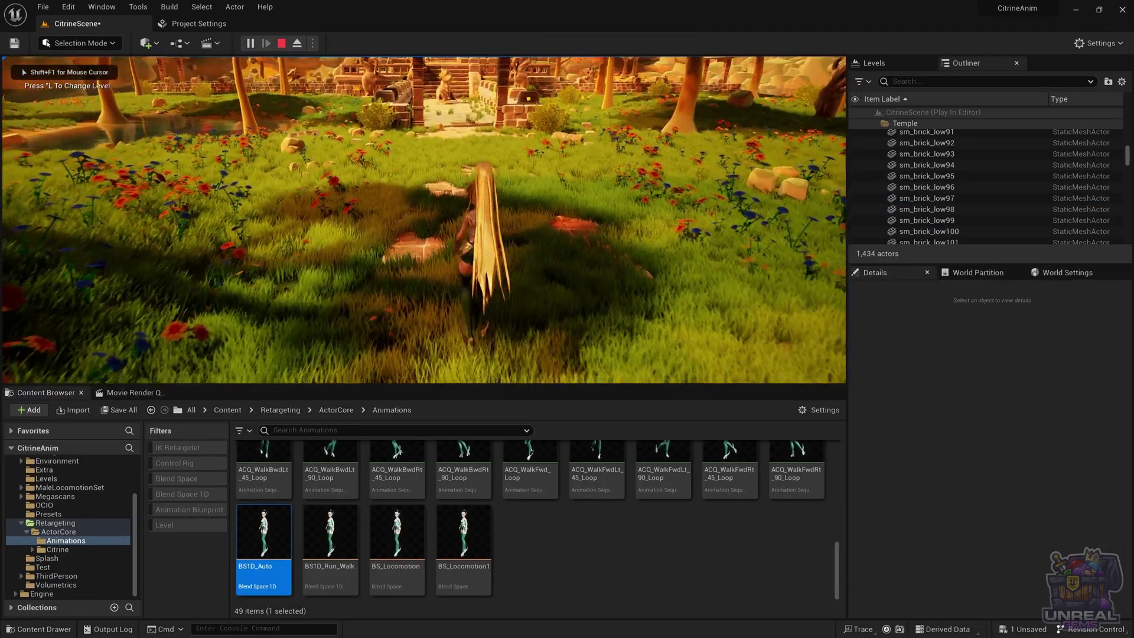
pyautogui.press('w')
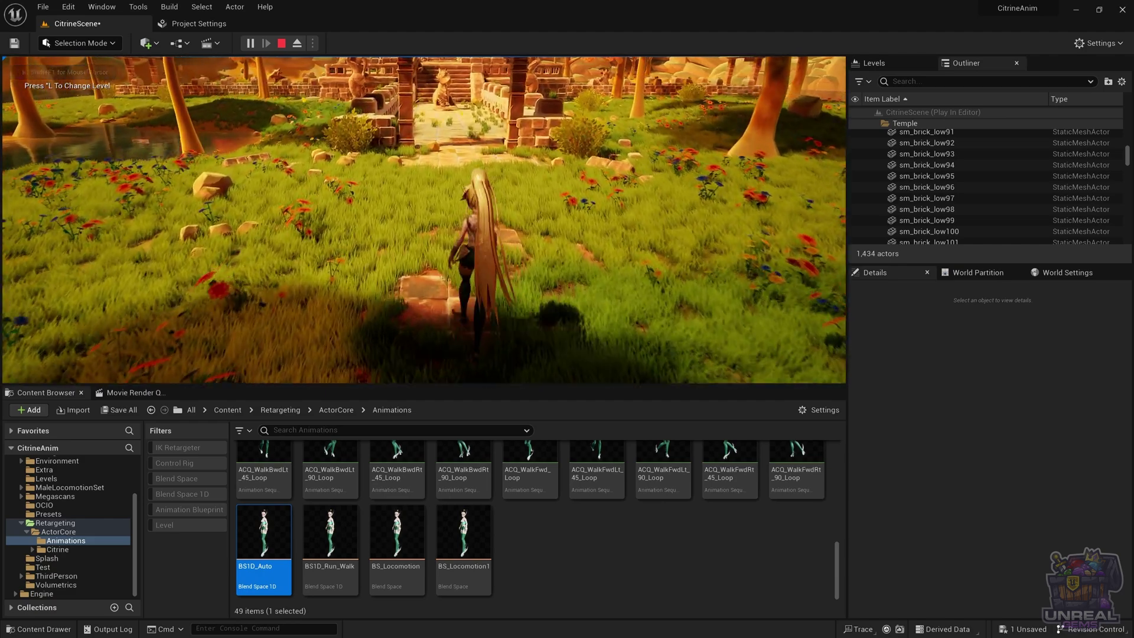
pyautogui.press('w')
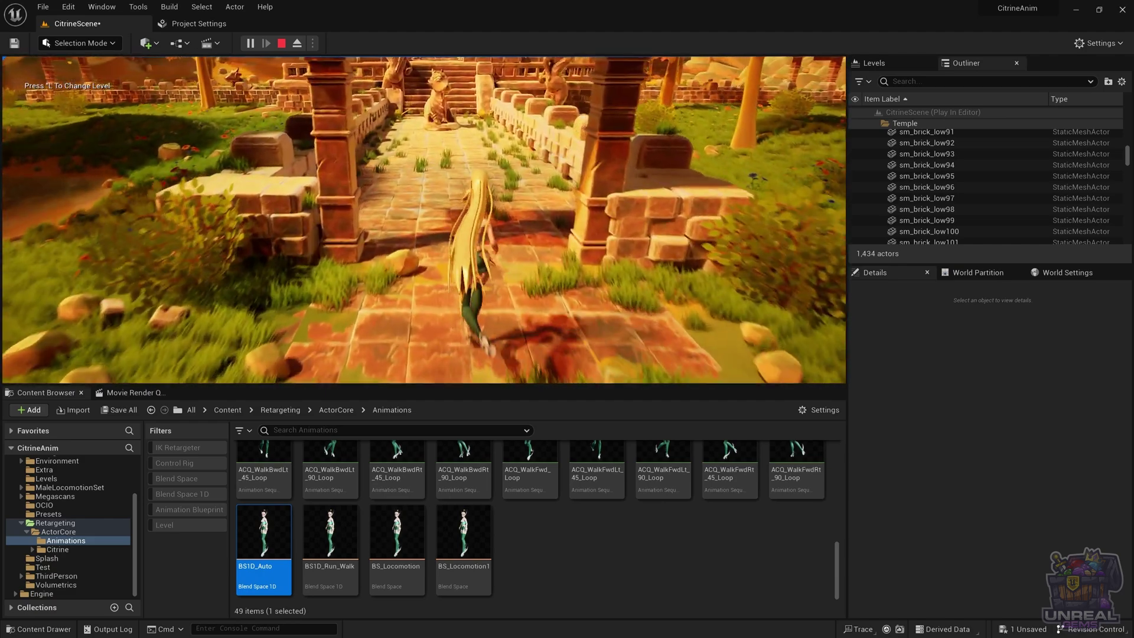
# Keep walking toward the statue, then turn and walk along the stone wall.
pyautogui.press('w')
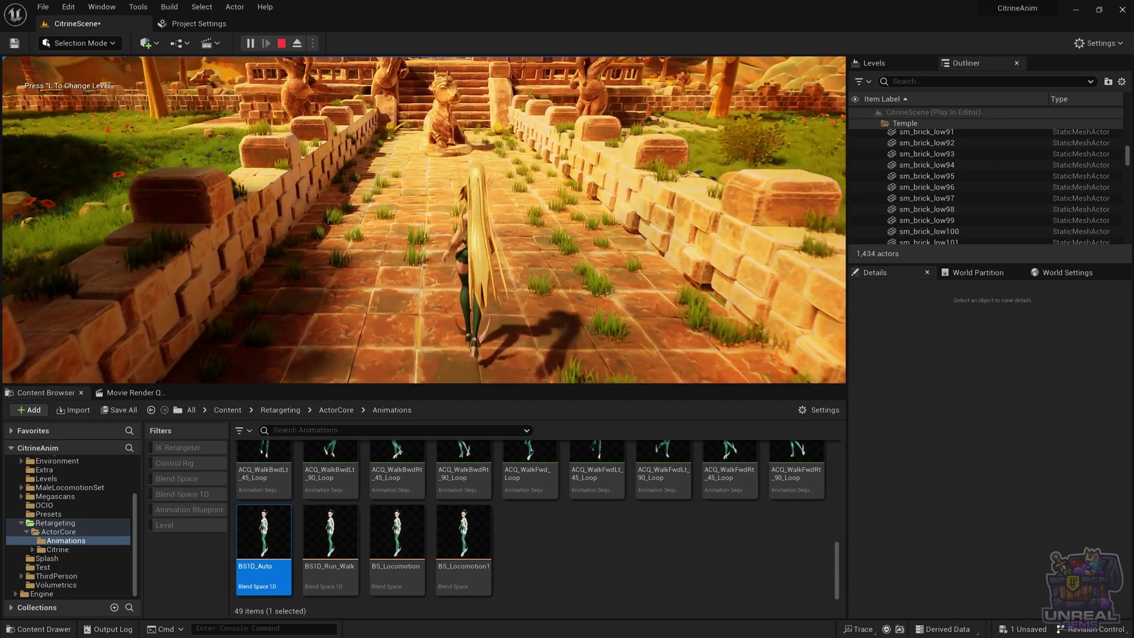
pyautogui.press('w')
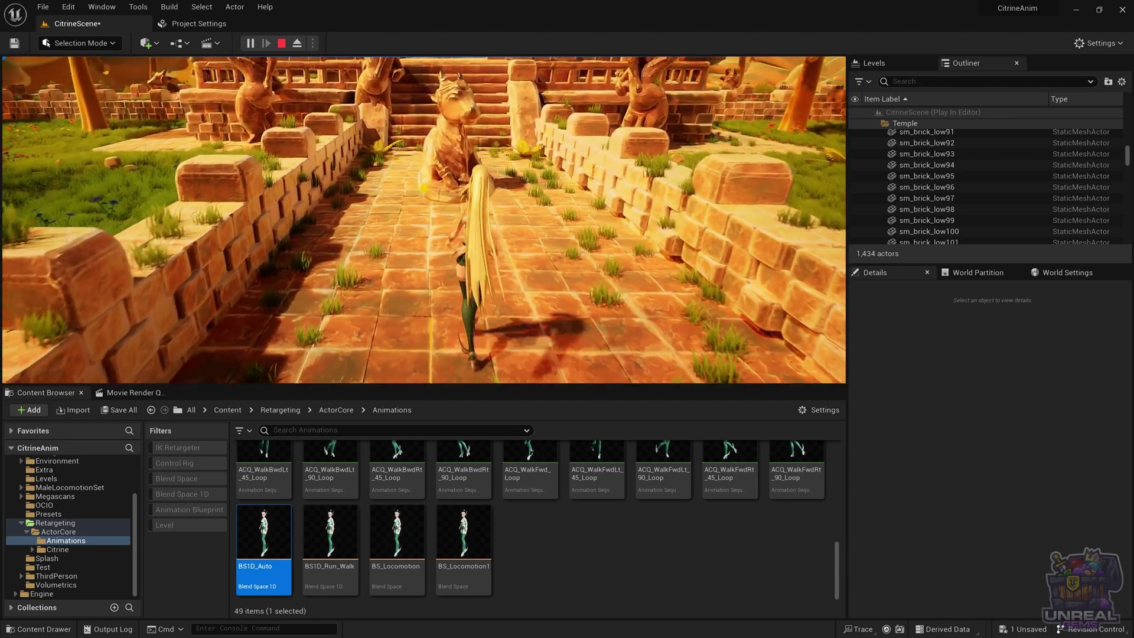
pyautogui.press('w')
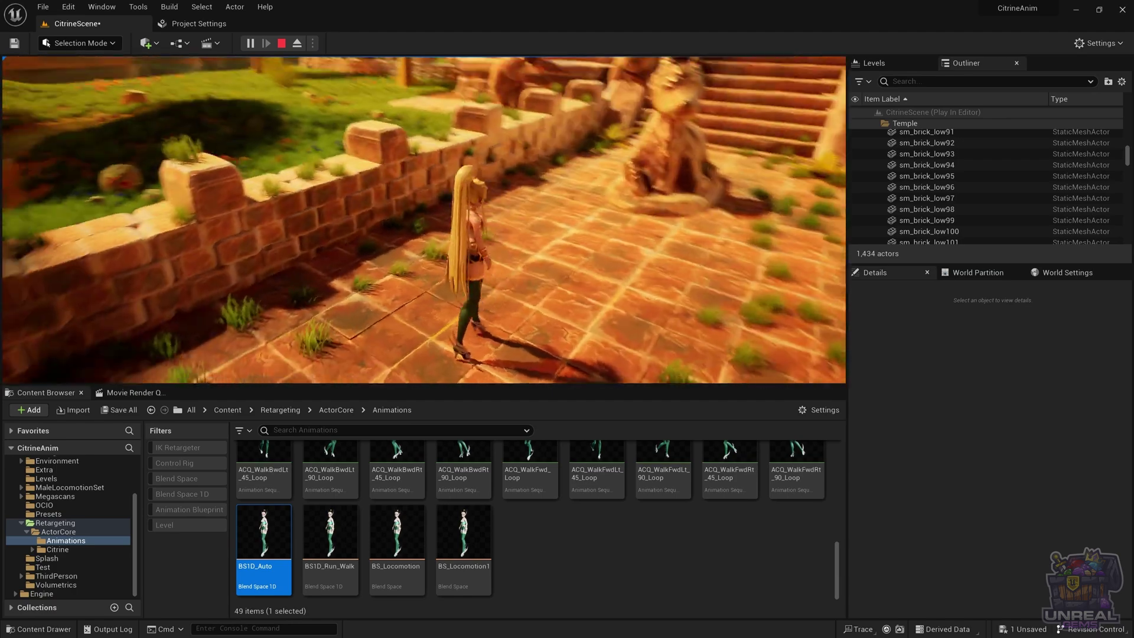
pyautogui.press('w')
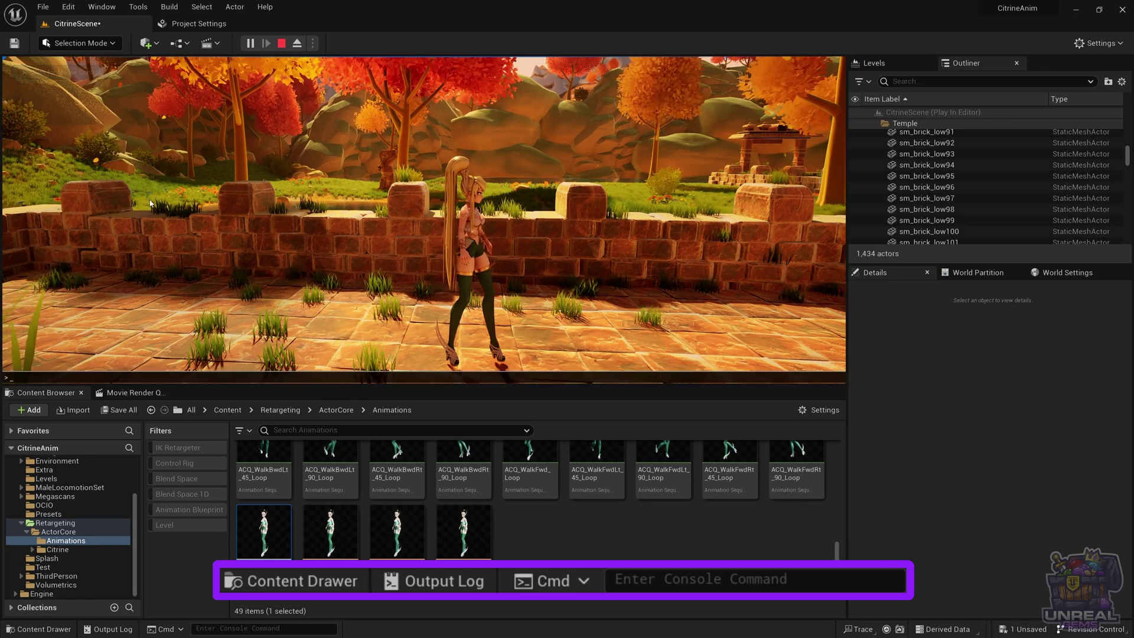
# Begin entering the slomo console command by typing 'slo'.
pyautogui.write('slo')
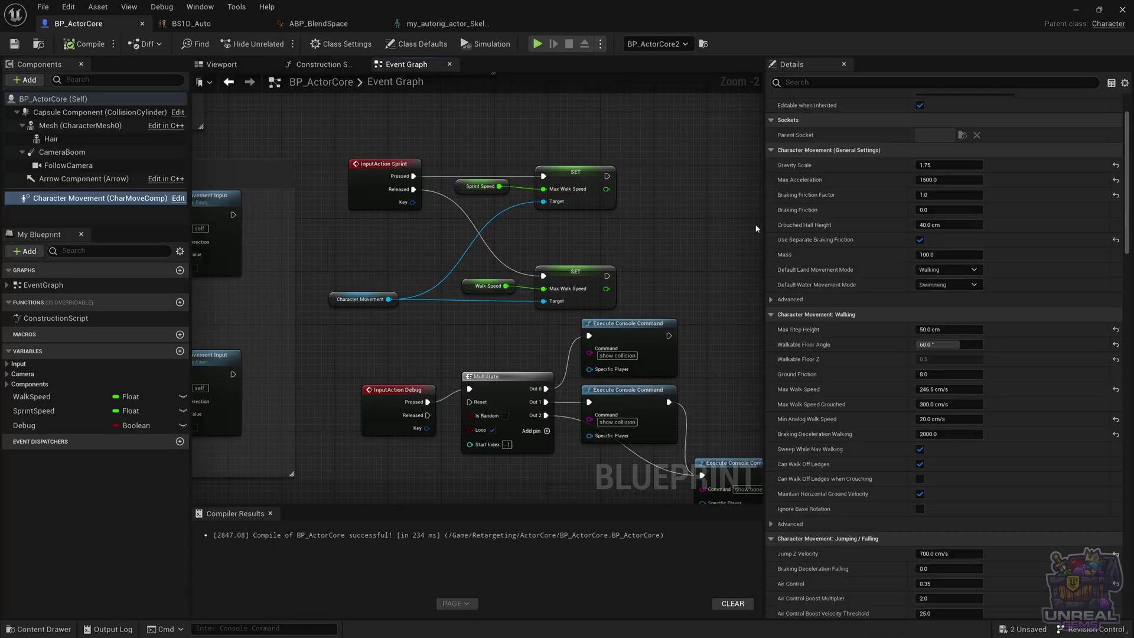
# Lower Character Movement's Max Acceleration to 500.0 and compile BP_ActorCore.
pyautogui.click(943, 181)
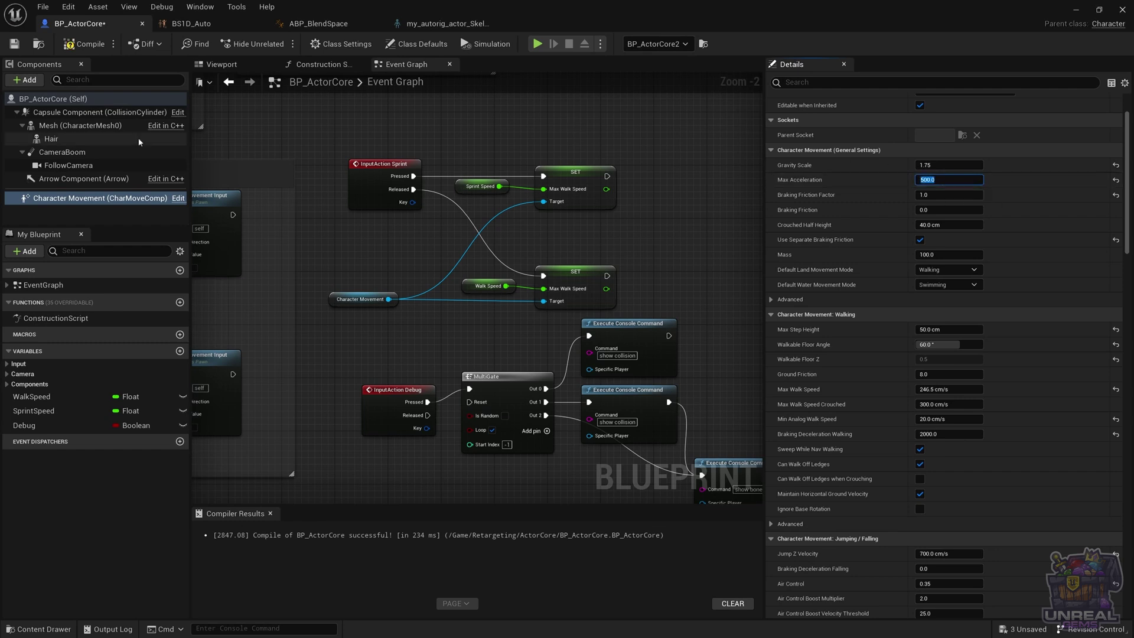
pyautogui.click(89, 46)
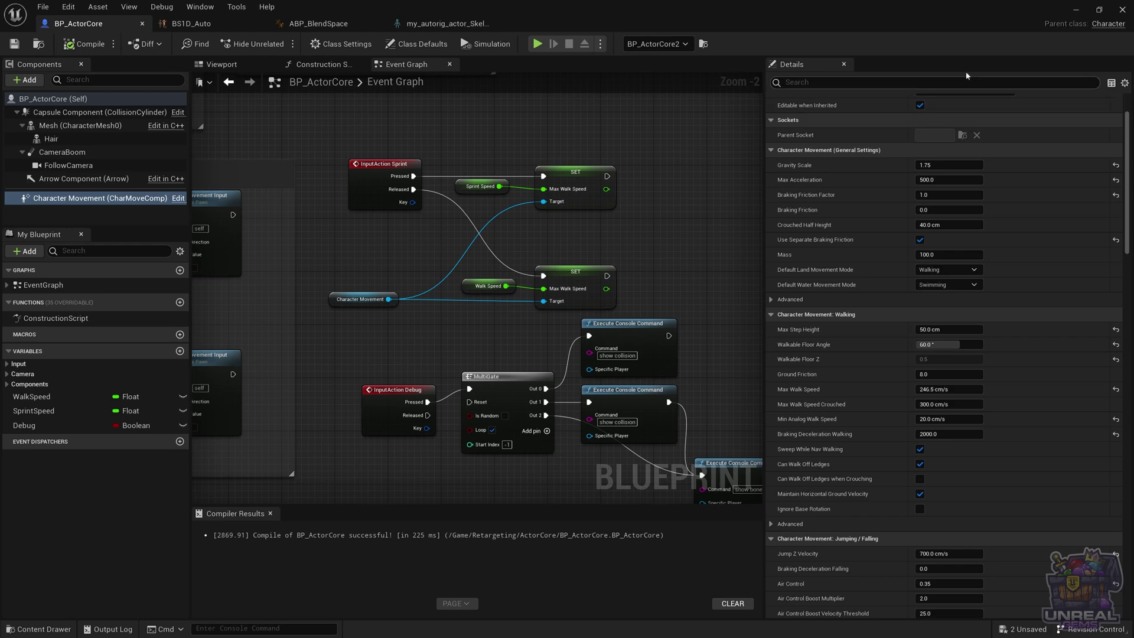
pyautogui.click(1074, 11)
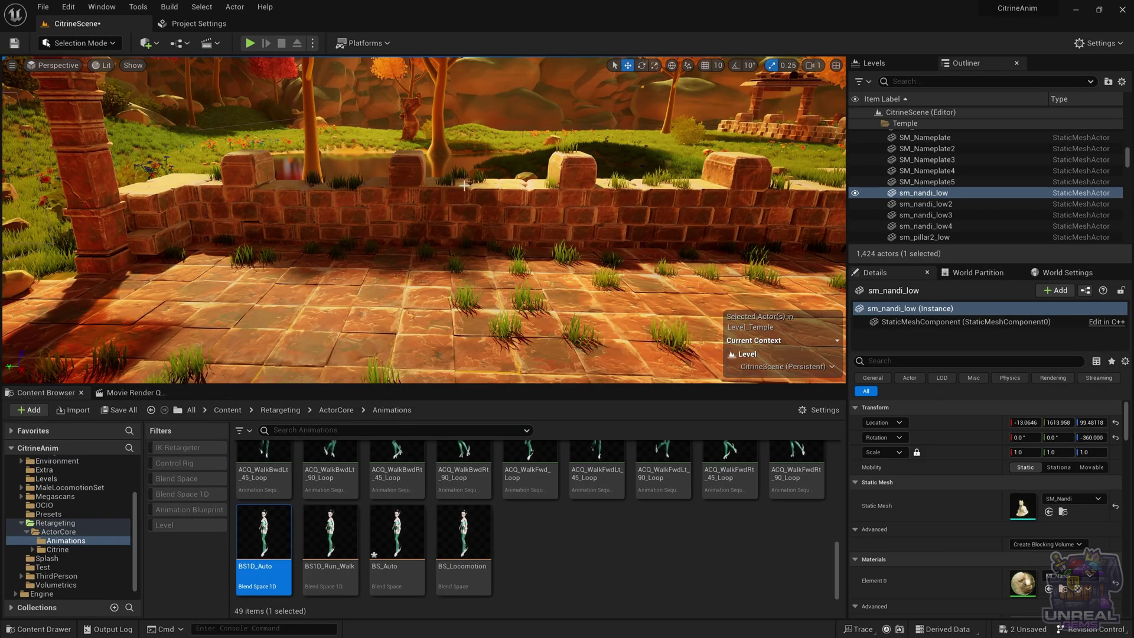
pyautogui.click(250, 44)
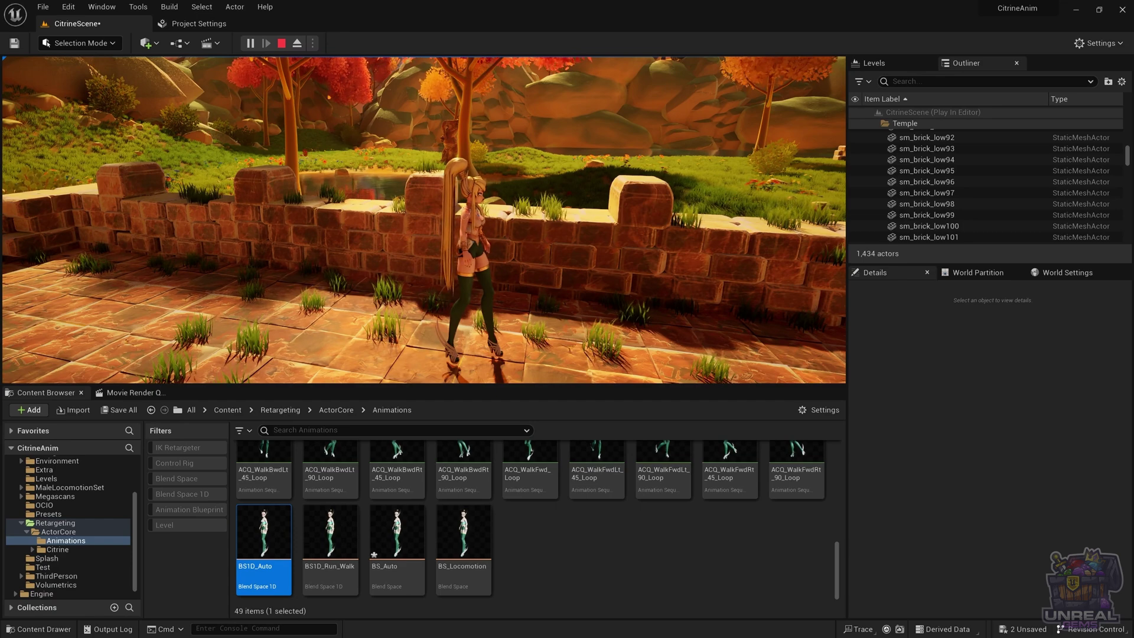
pyautogui.press('Escape')
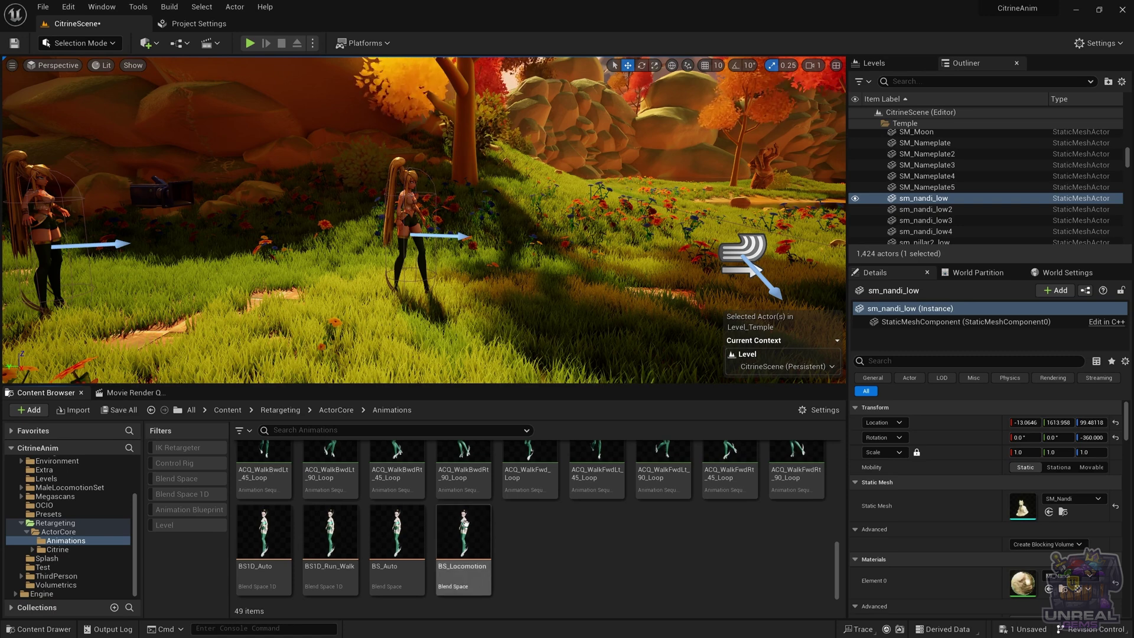
# Open the BS_Auto blend space and scroll Asset Details down to the Analysis section.
pyautogui.moveTo(466, 528)
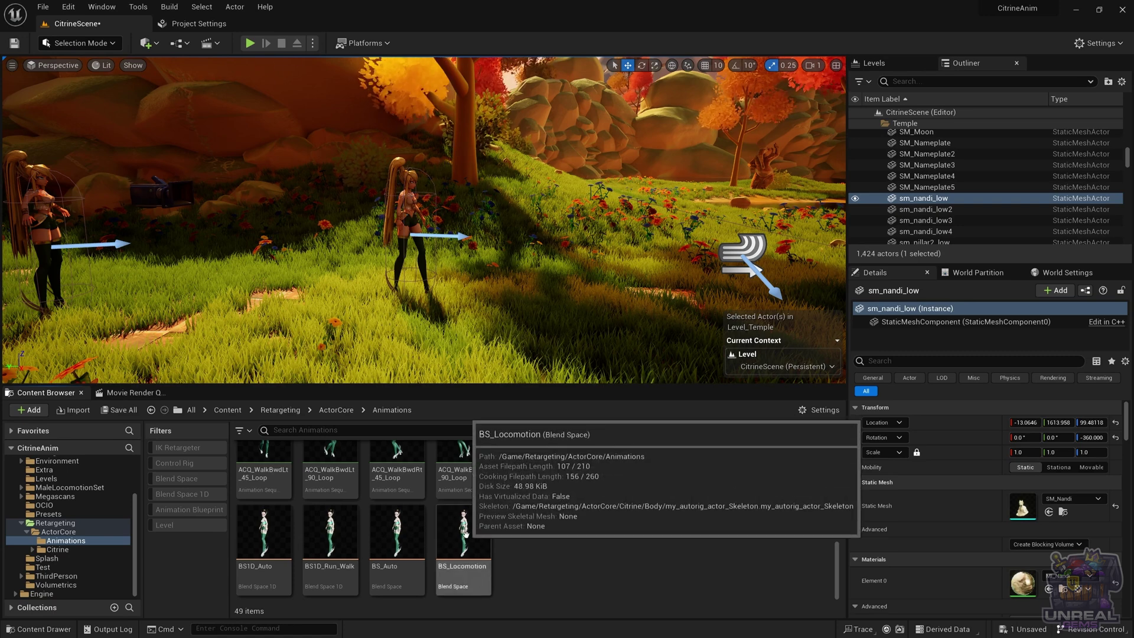
pyautogui.doubleClick(397, 539)
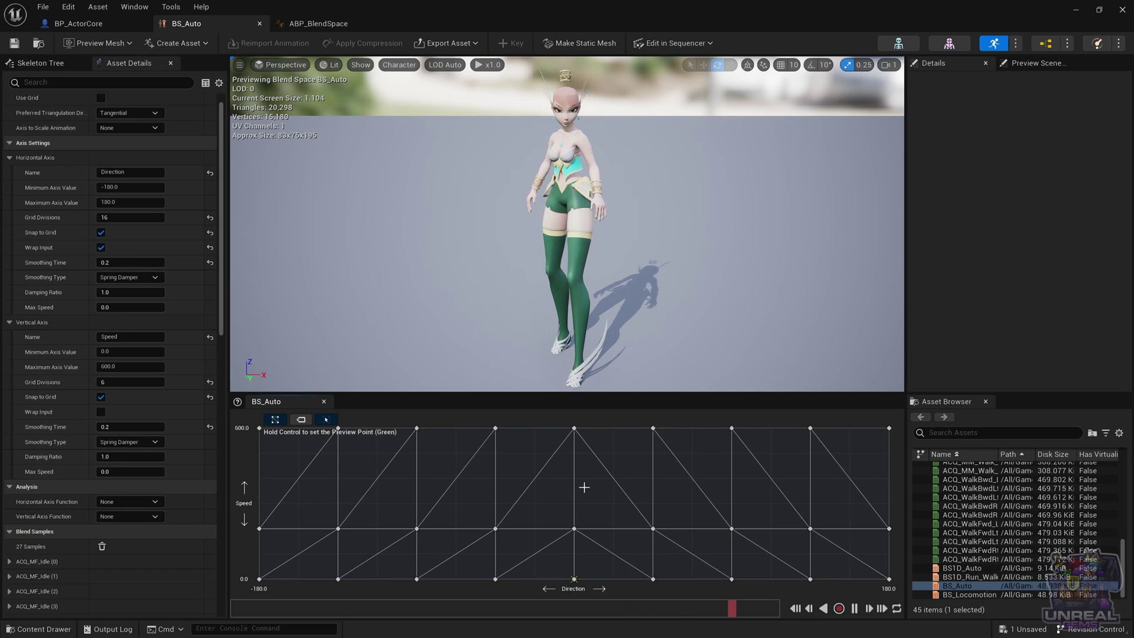
pyautogui.scroll(-3, 50, 334)
pyautogui.scroll(-6, 52, 340)
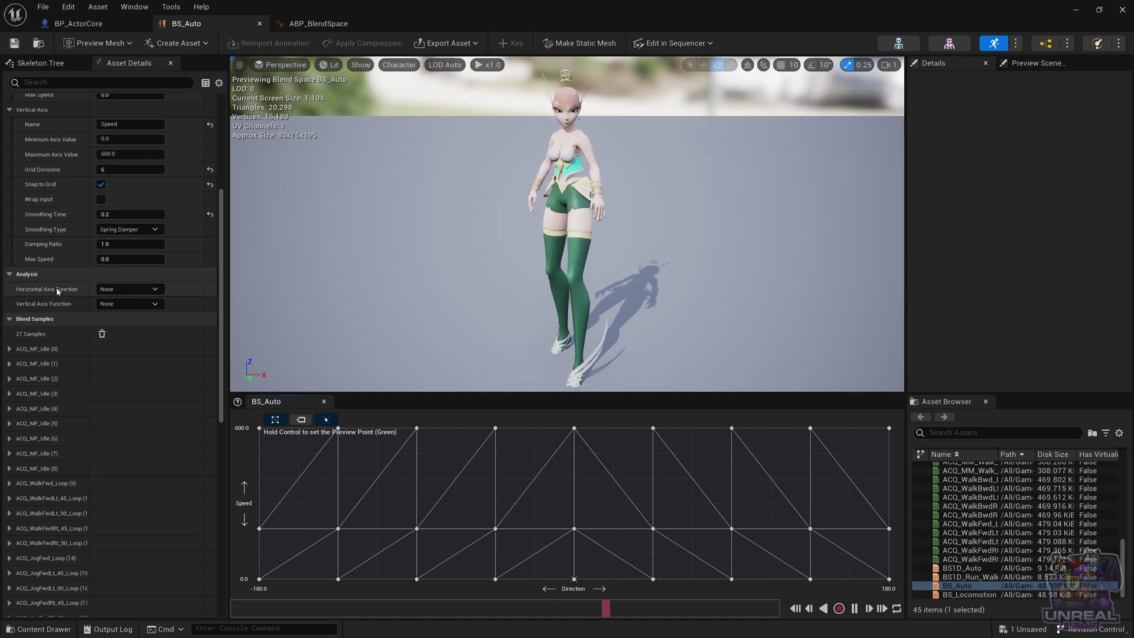
# Set the Horizontal and Vertical Axis Functions to Locomotion and expand their Analysis Properties.
pyautogui.click(114, 289)
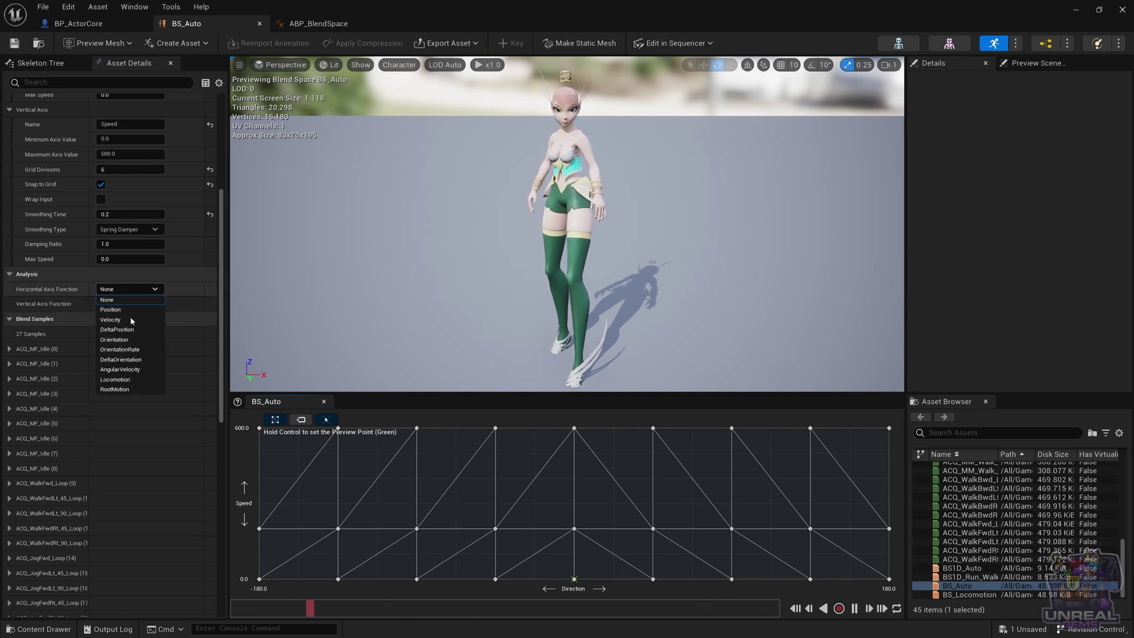
pyautogui.click(127, 379)
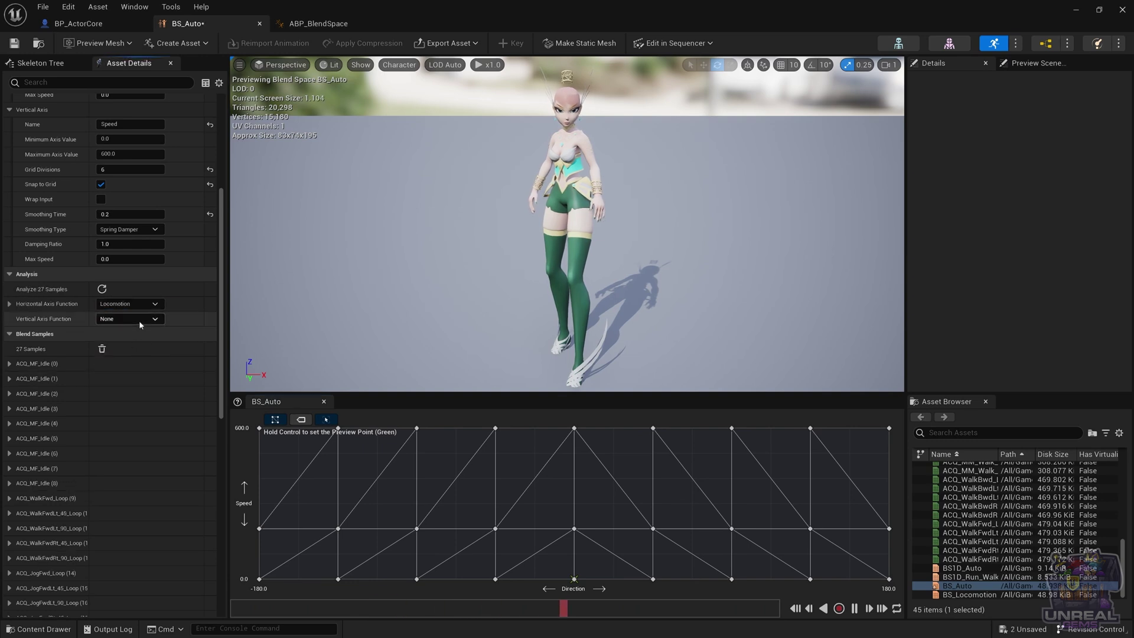
pyautogui.click(141, 322)
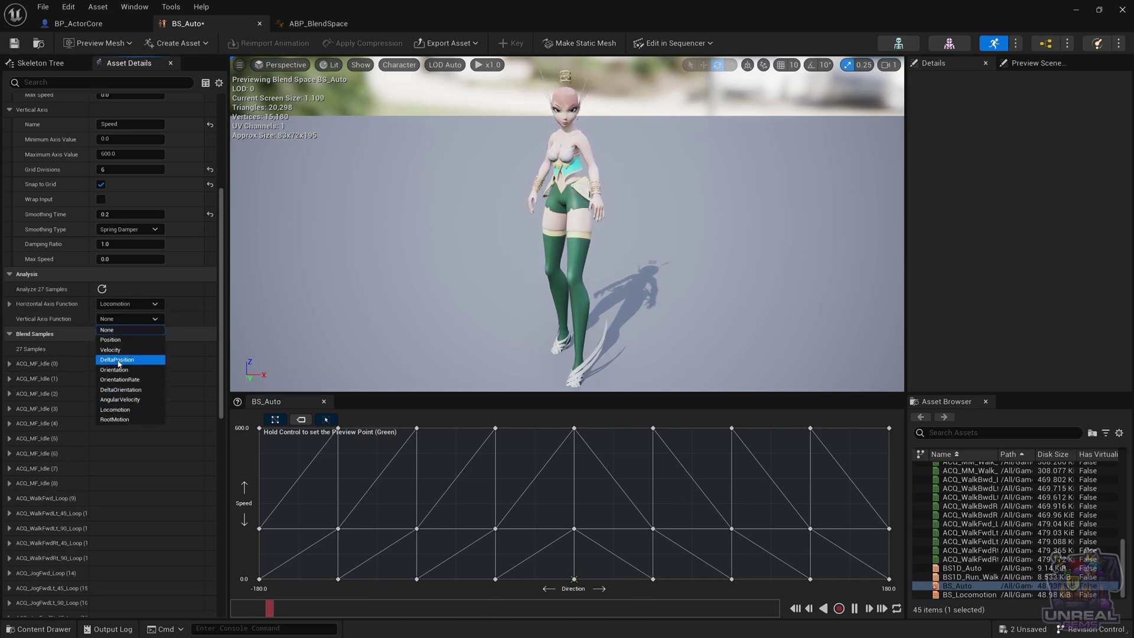
pyautogui.click(119, 410)
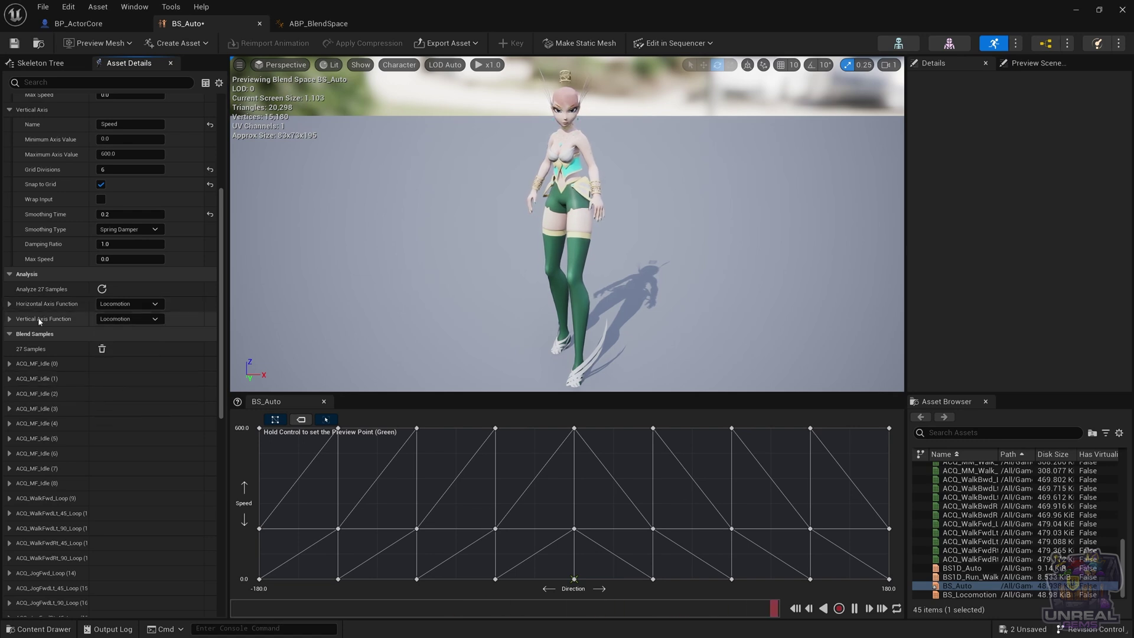
pyautogui.click(9, 304)
pyautogui.click(10, 335)
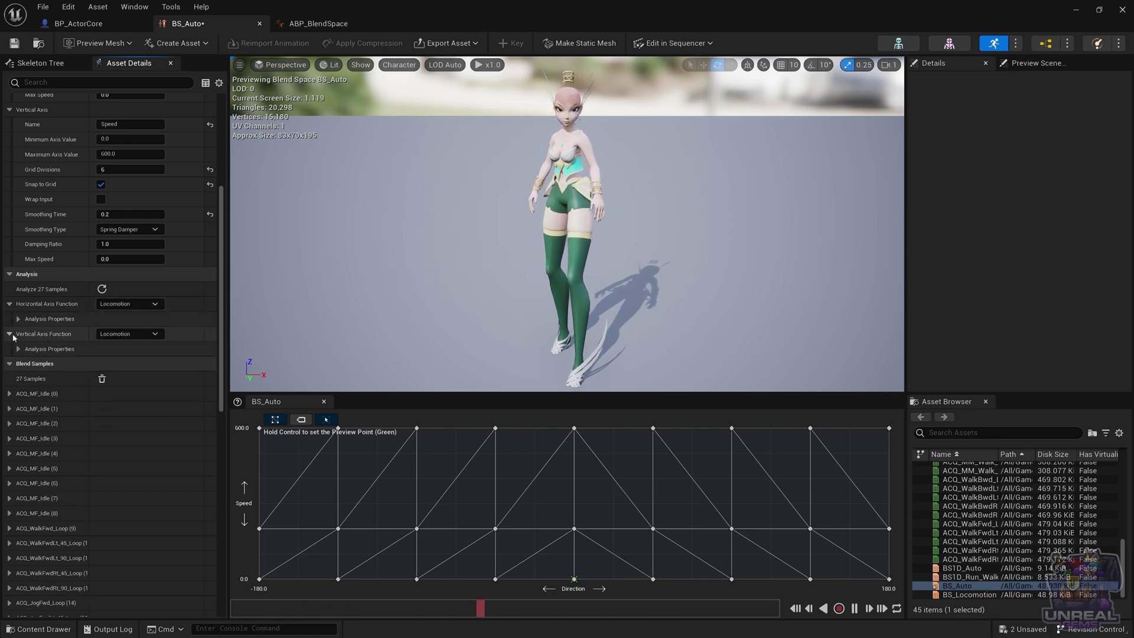
pyautogui.click(19, 319)
# Set the horizontal analysis bones to cc_base_r_foot and cc_base_l_foot.
pyautogui.scroll(-3, 29, 324)
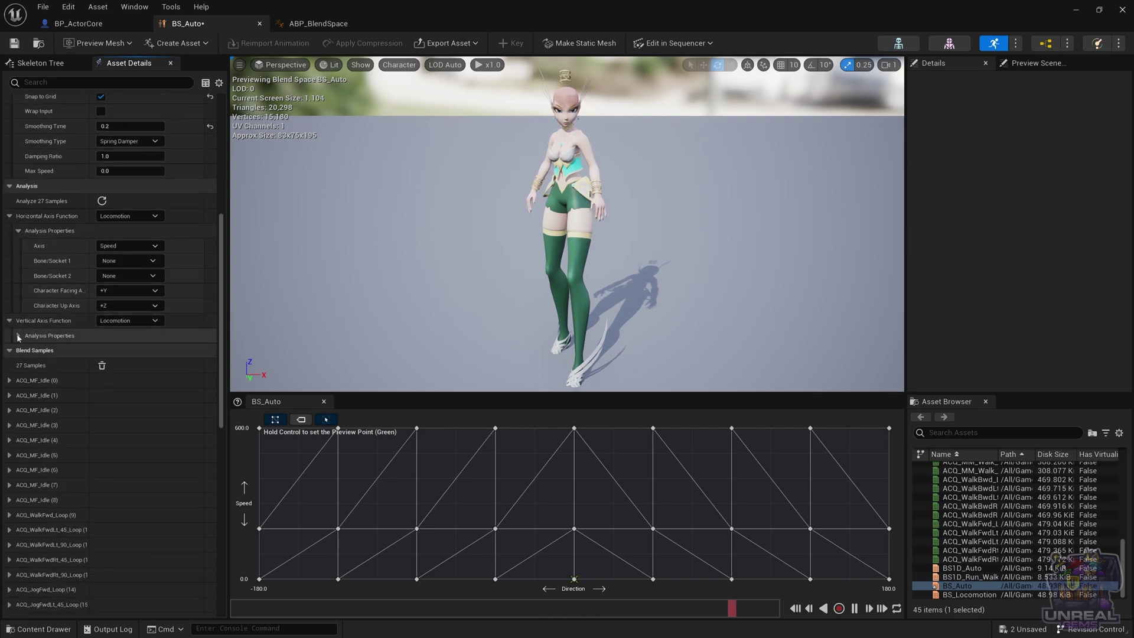
pyautogui.click(19, 336)
pyautogui.scroll(-1, 42, 335)
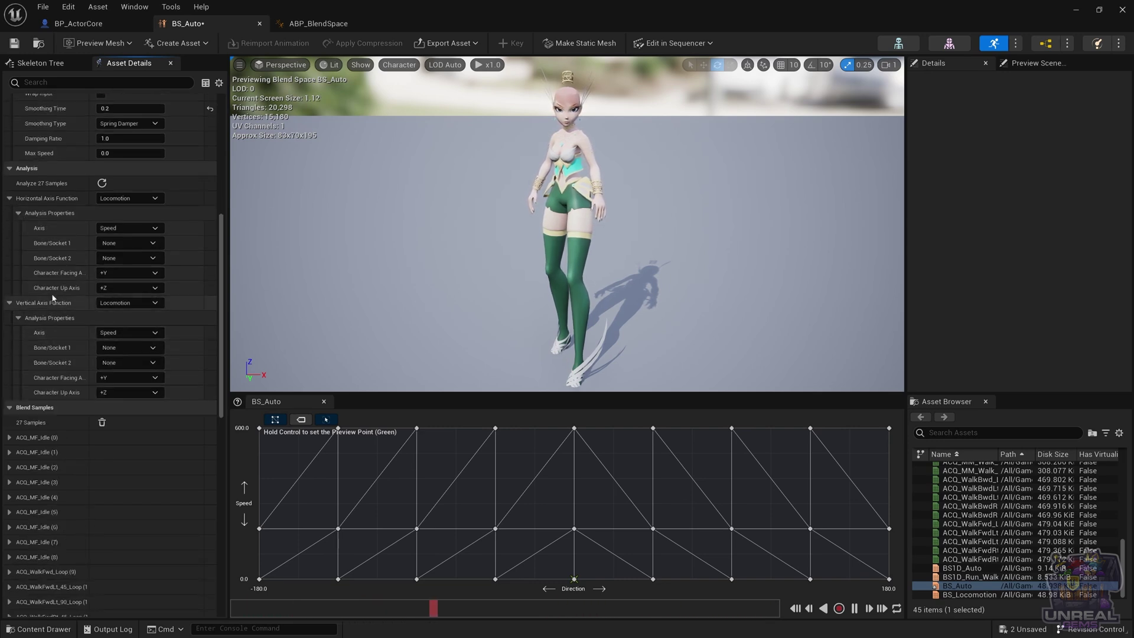
pyautogui.click(127, 244)
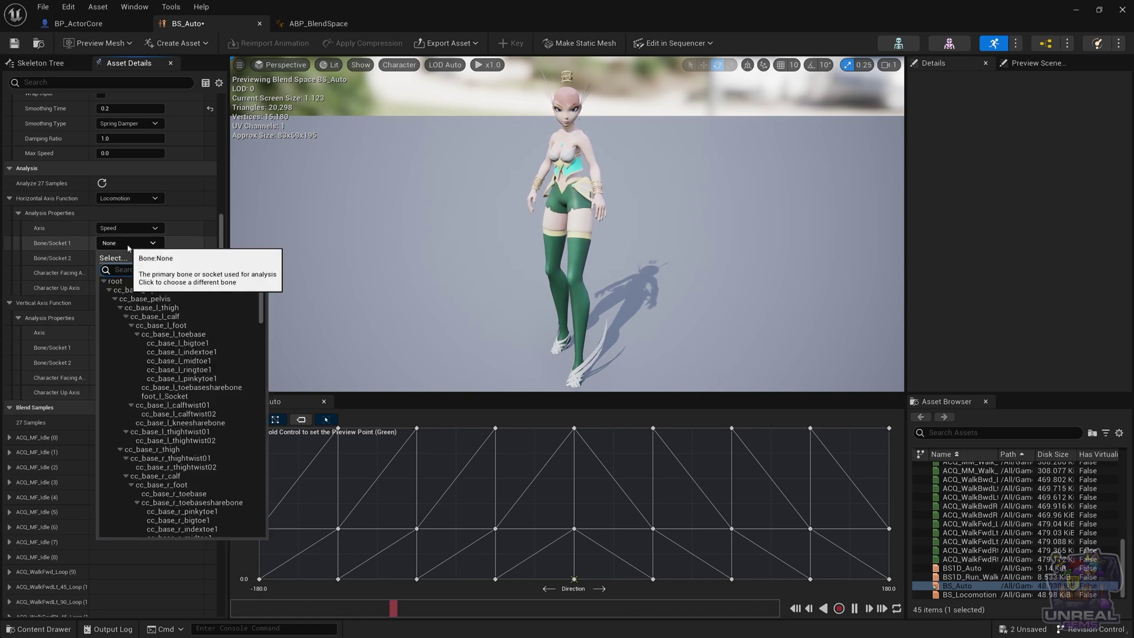
pyautogui.write('foo')
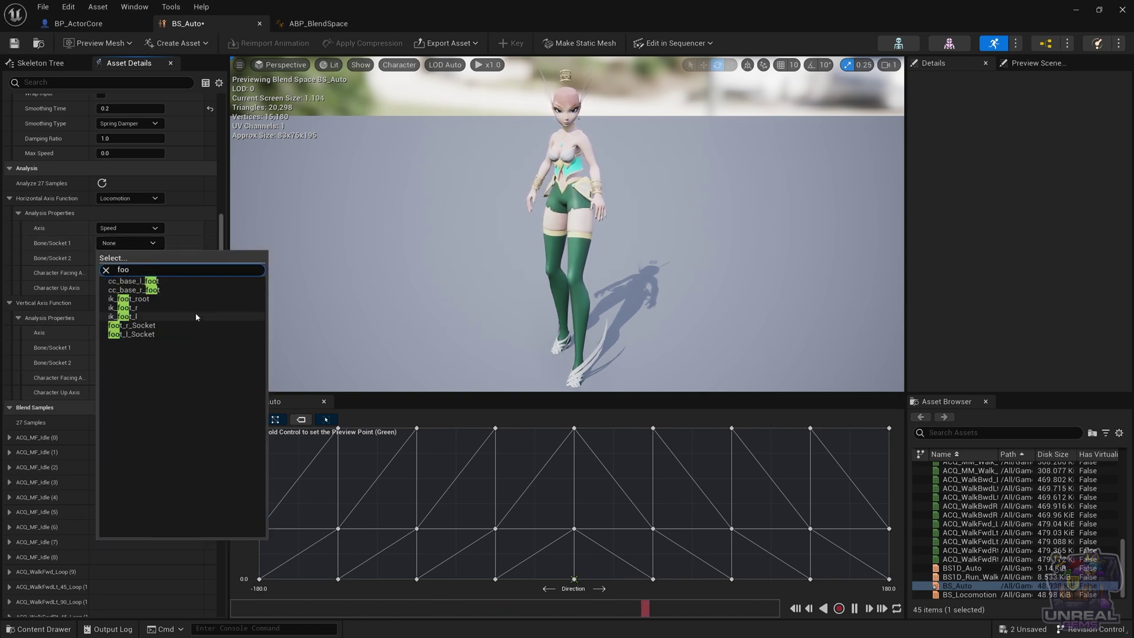
pyautogui.click(162, 290)
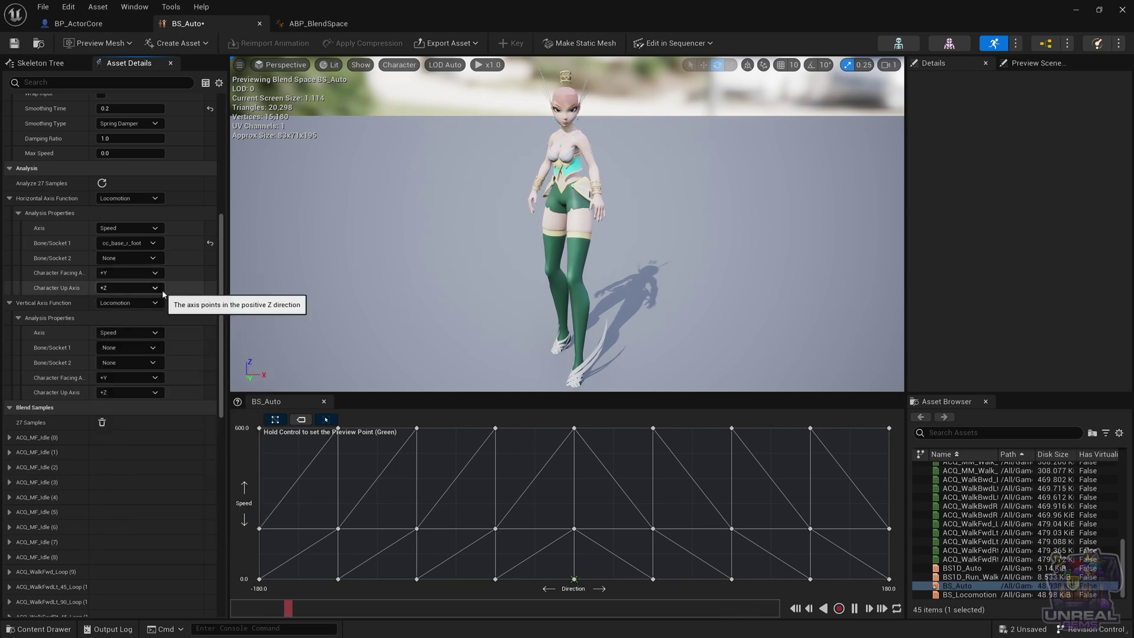
pyautogui.click(132, 259)
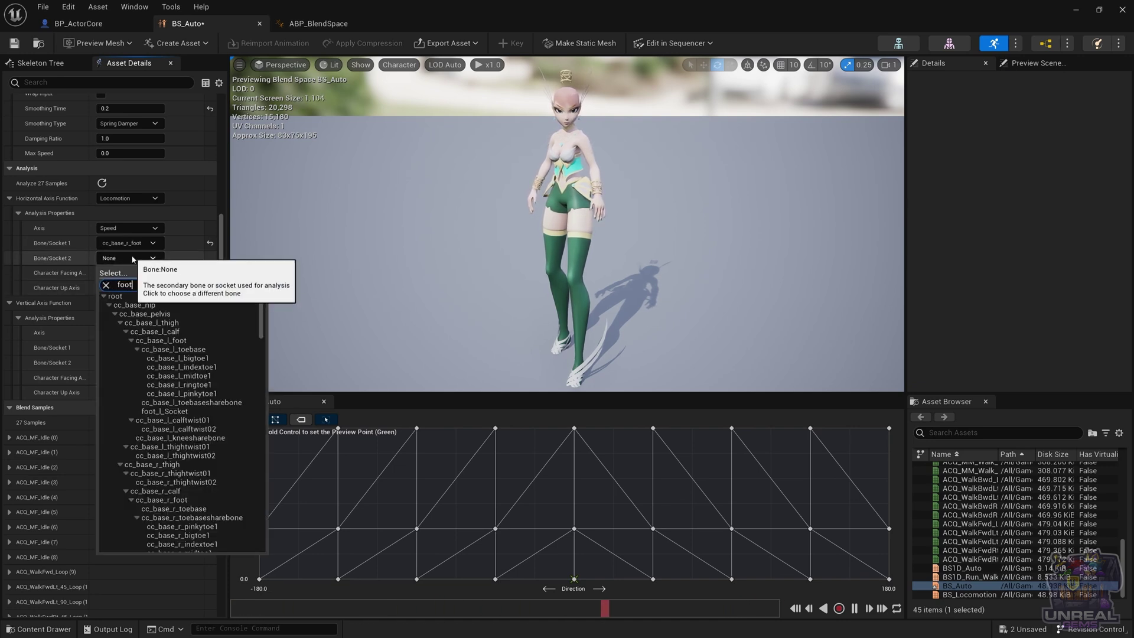
pyautogui.write('foot')
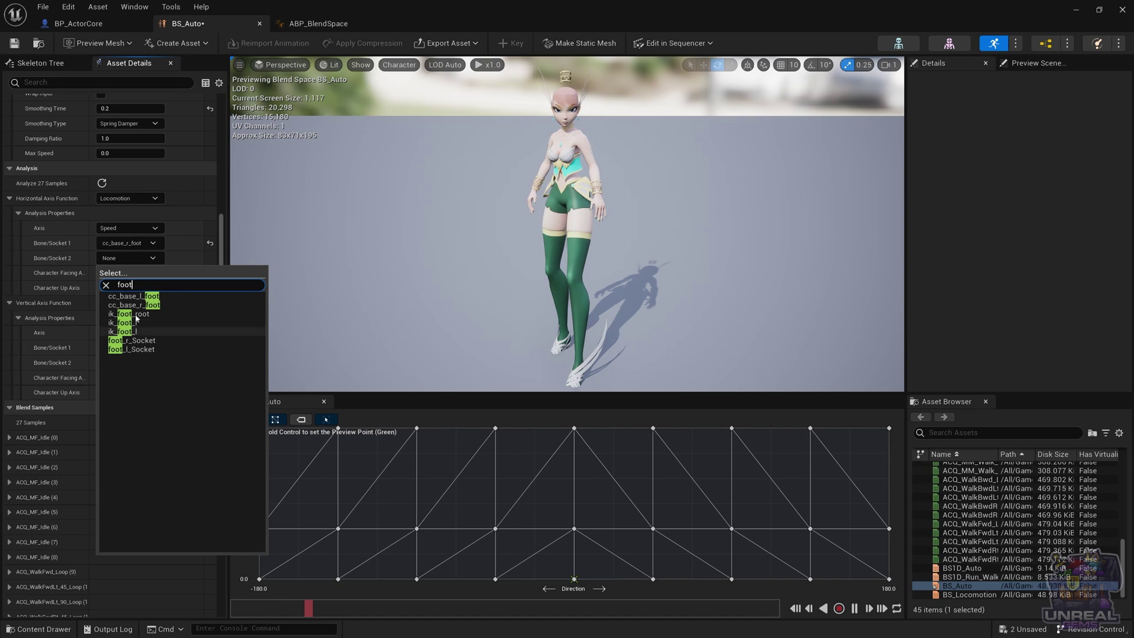
pyautogui.click(140, 299)
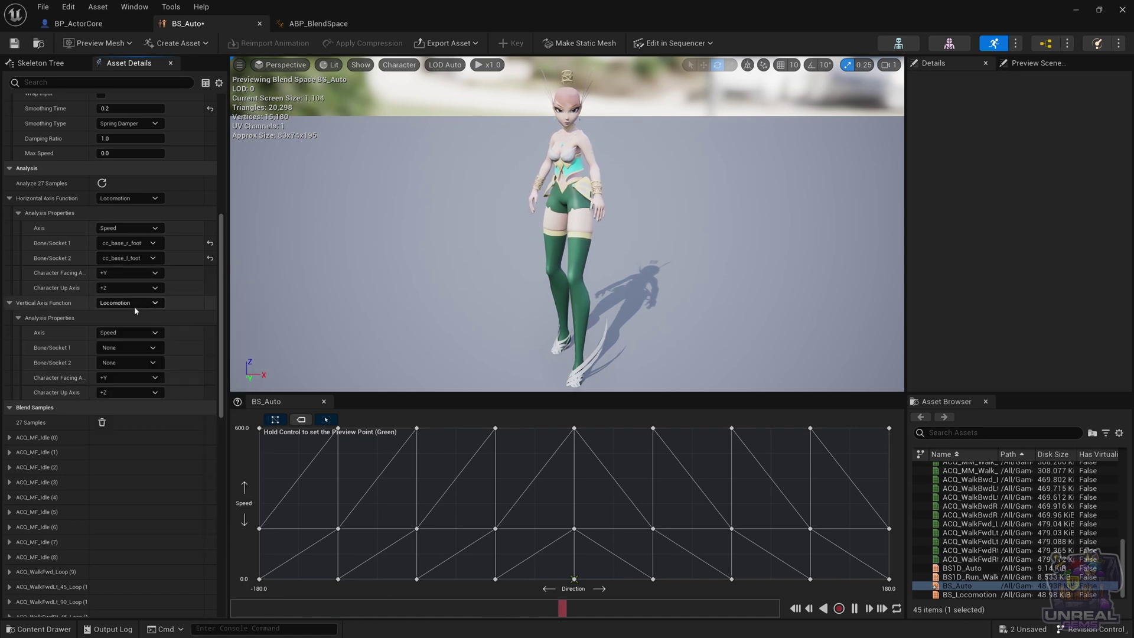
# Set the vertical analysis bones to cc_base_r_foot and cc_base_l_foot.
pyautogui.click(122, 349)
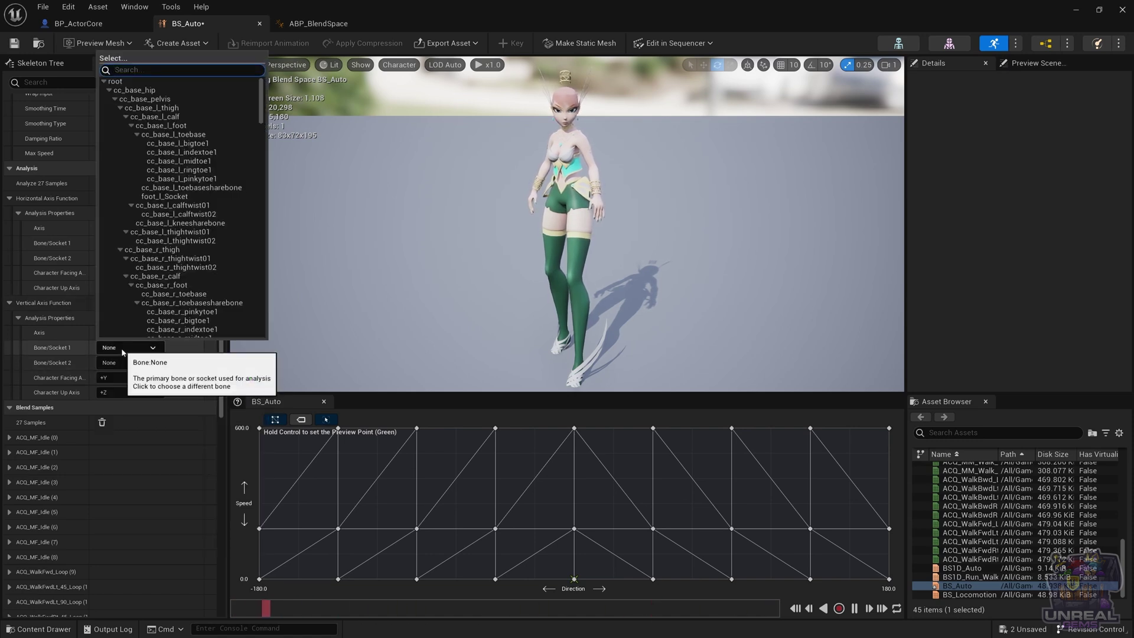
pyautogui.write('foot')
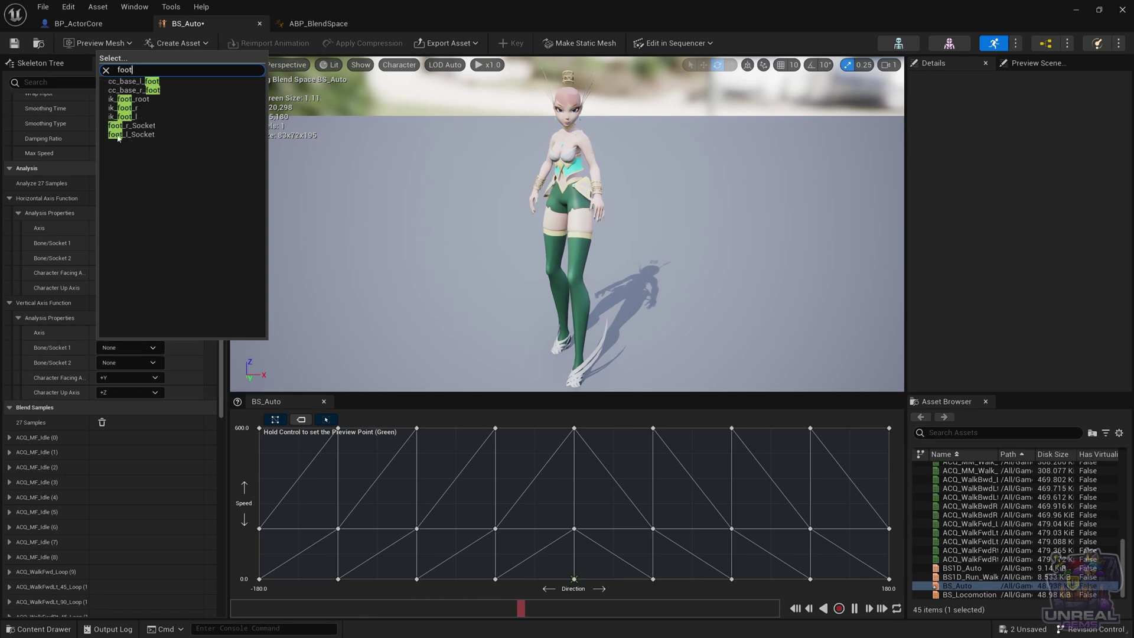
pyautogui.click(142, 90)
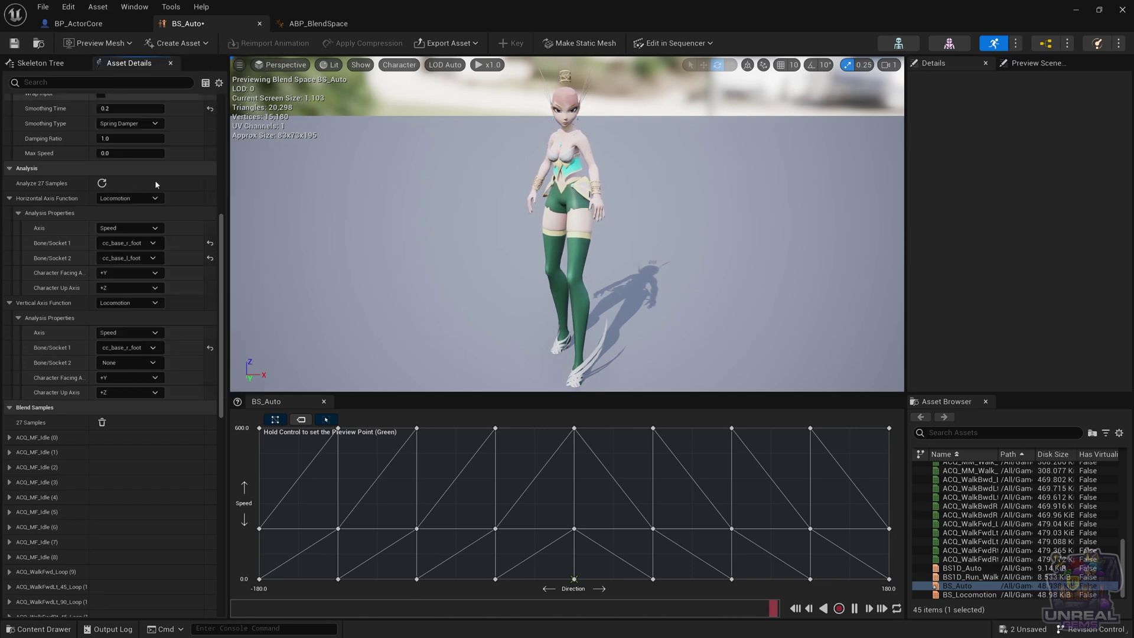
pyautogui.click(140, 364)
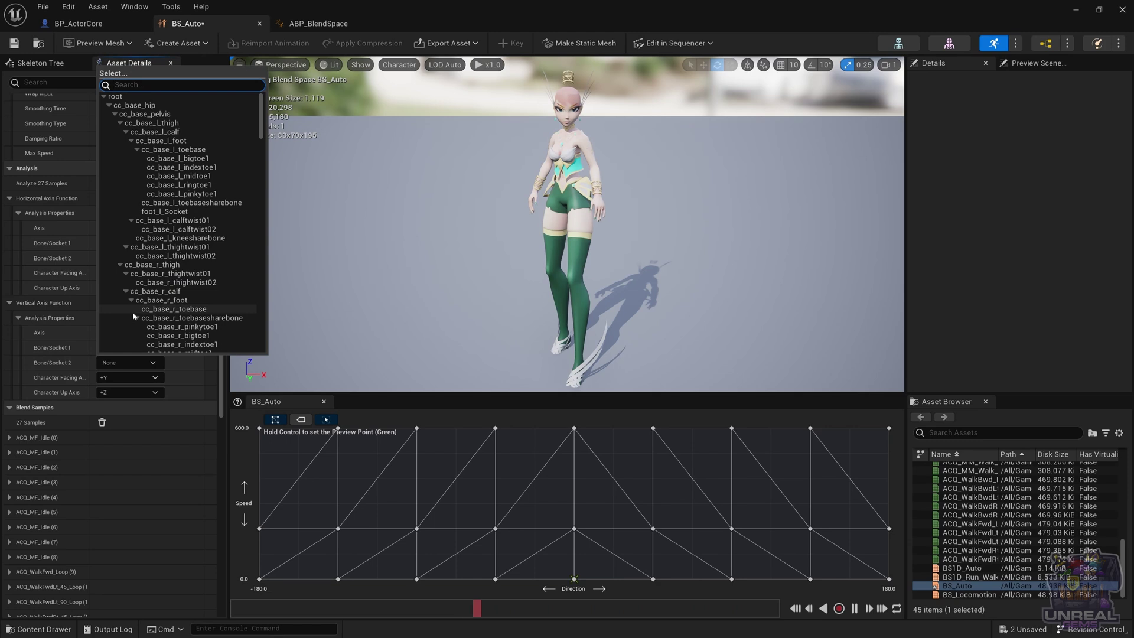
pyautogui.write('foot')
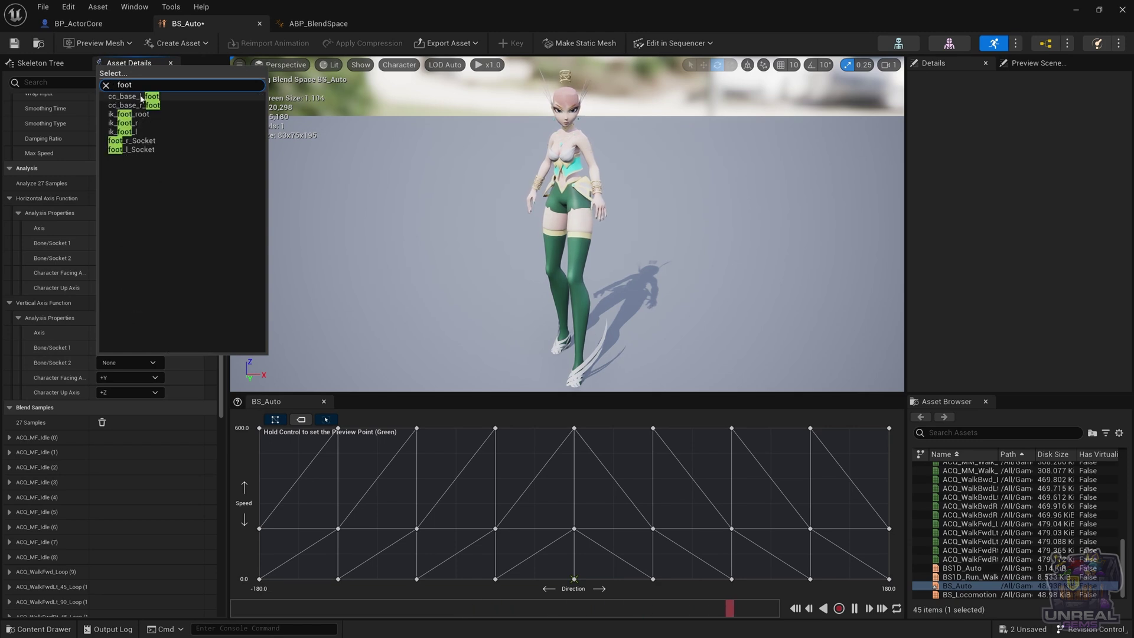
pyautogui.click(142, 97)
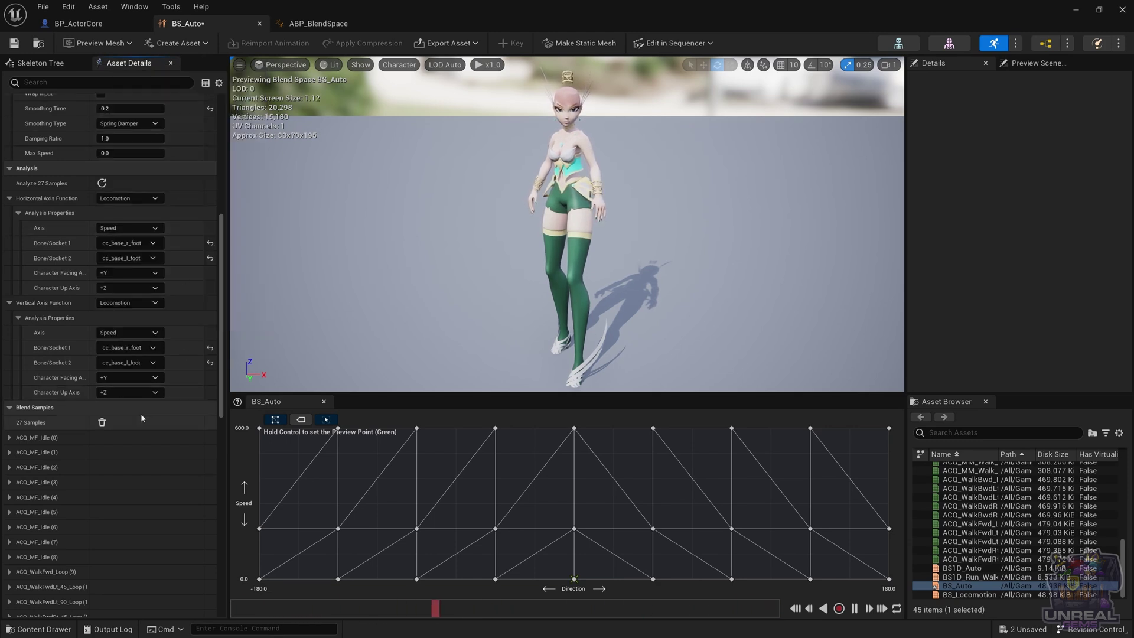
pyautogui.scroll(2, 140, 414)
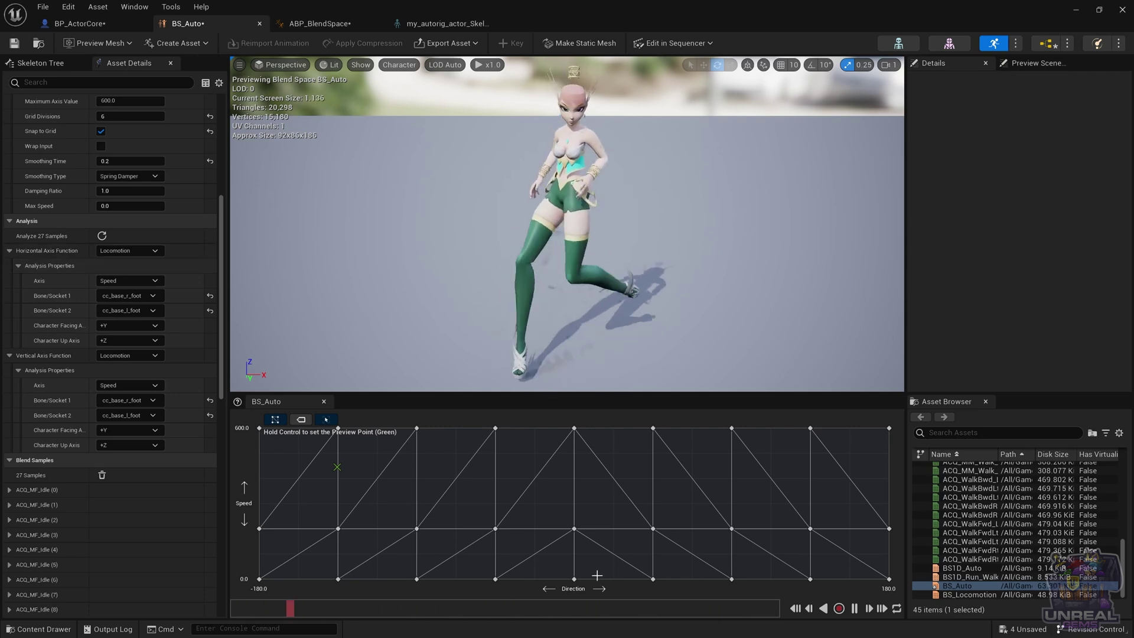
# Switch the horizontal analysis Axis to Direction, keeping the vertical Axis on Speed.
pyautogui.click(139, 282)
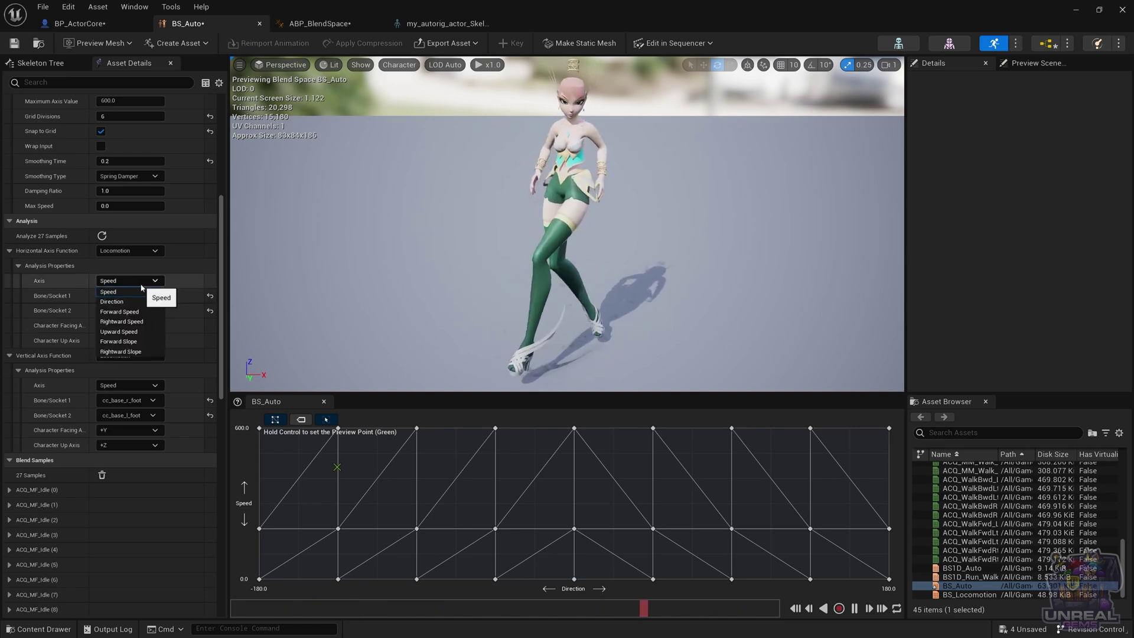
pyautogui.click(114, 302)
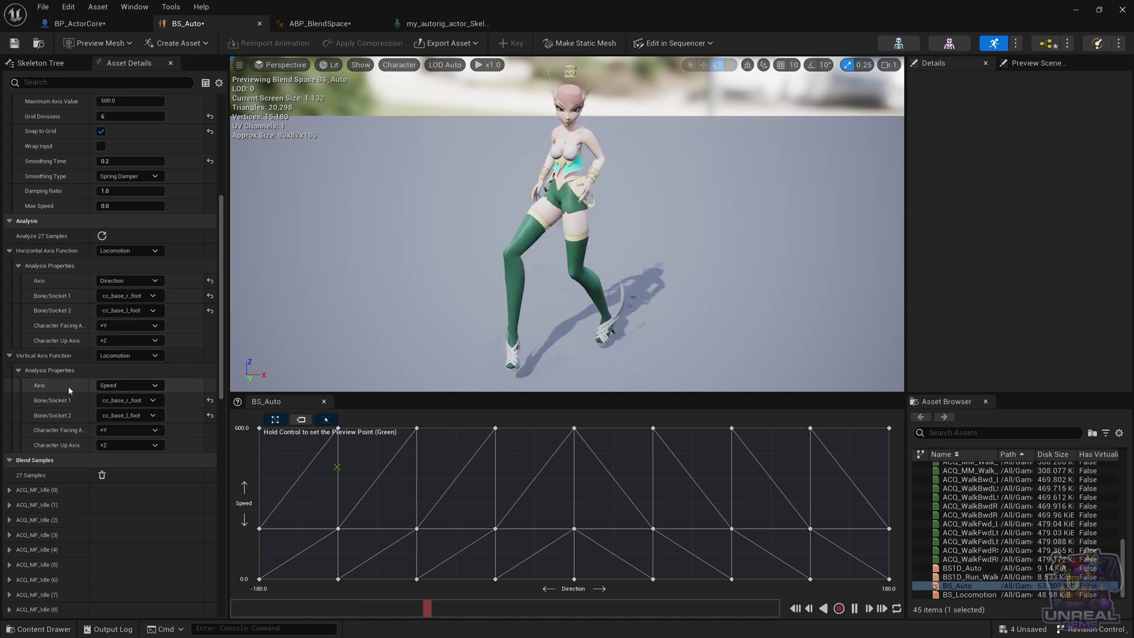
pyautogui.click(104, 390)
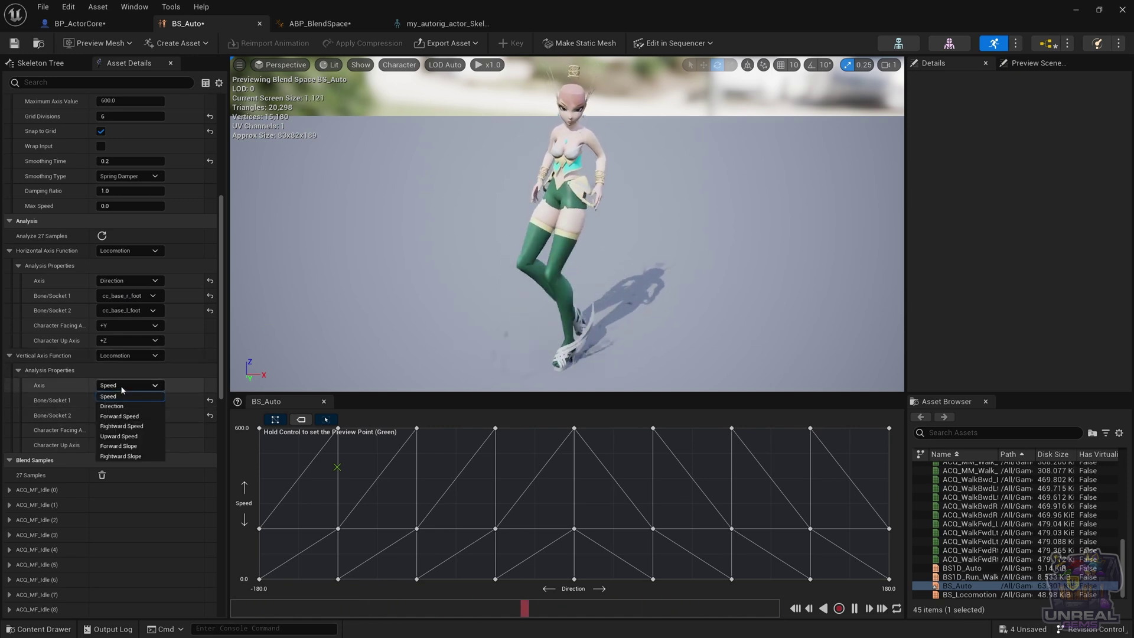
pyautogui.click(148, 482)
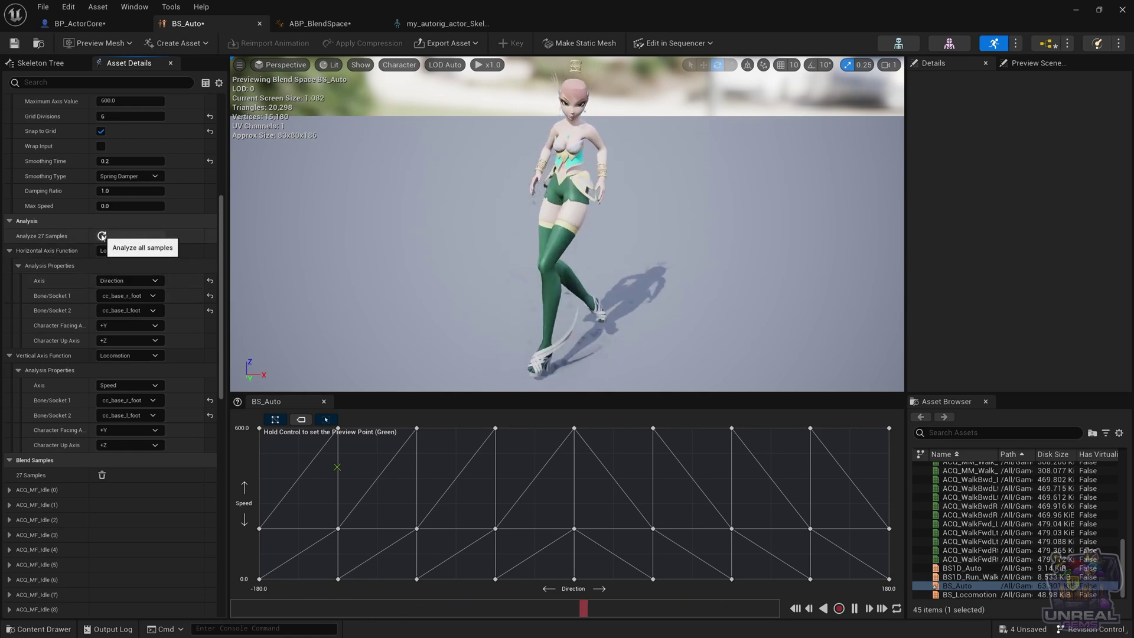
# Analyze all 27 samples, briefly show sample names, and Ctrl-preview a running blend.
pyautogui.click(101, 236)
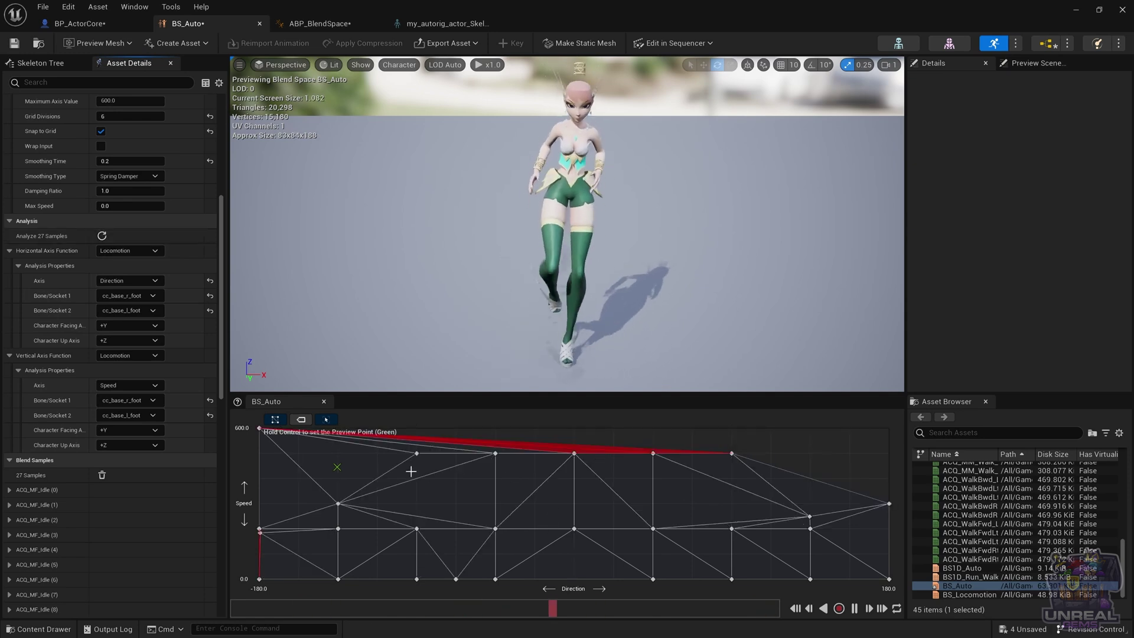
pyautogui.click(302, 421)
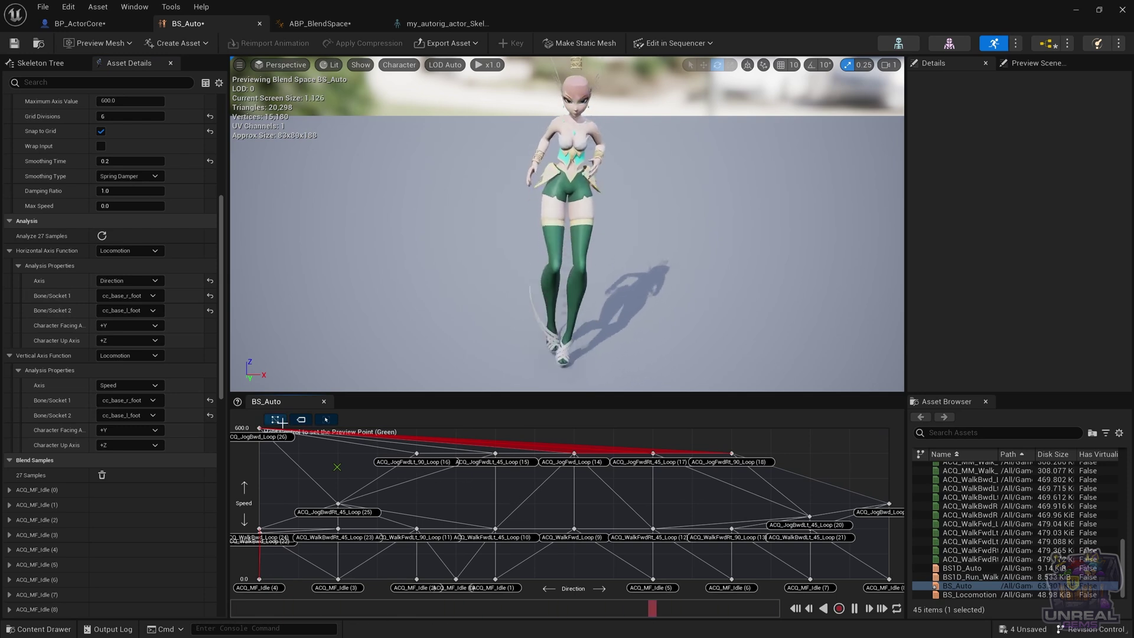
pyautogui.click(302, 420)
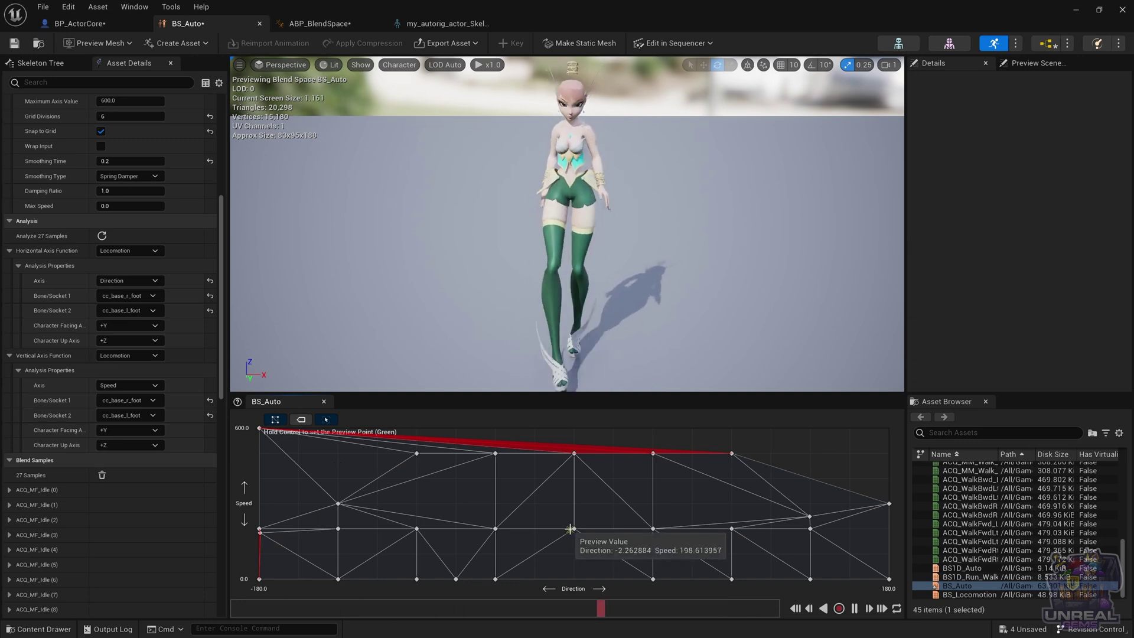
pyautogui.moveTo(575, 450)
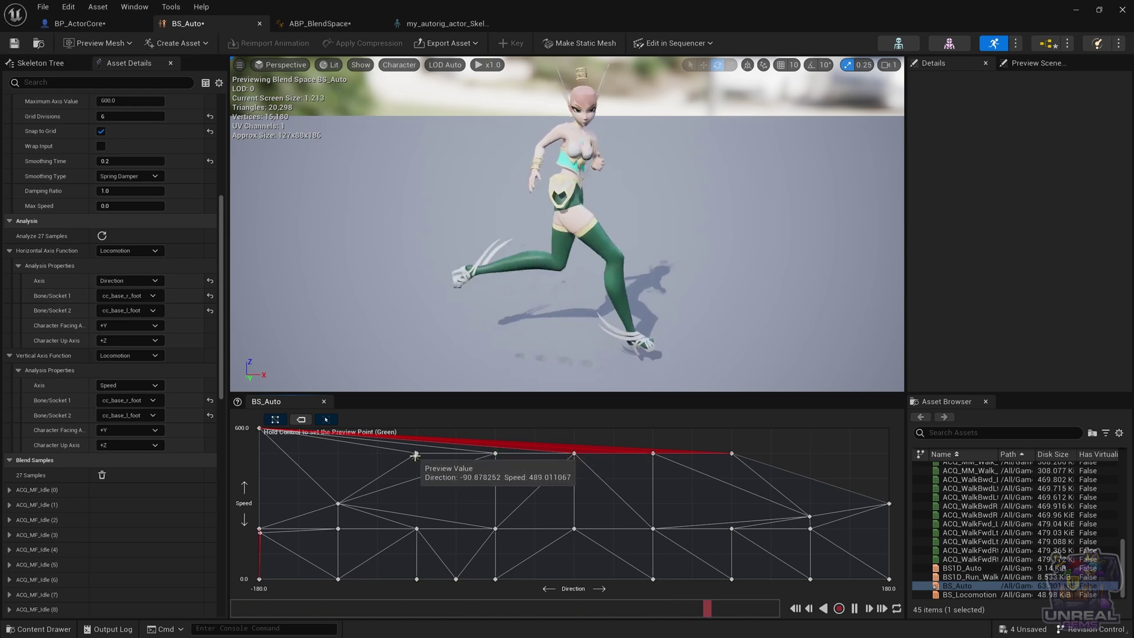
pyautogui.press('ctrl')
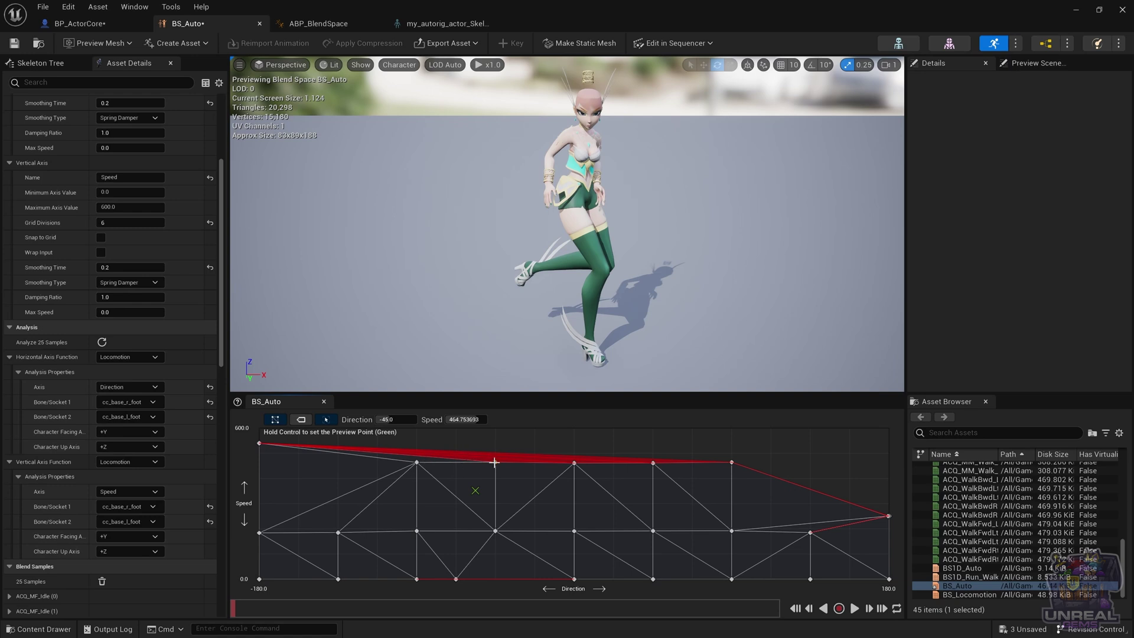
# Raise ACQ_JogFwdLt_45_Loop and ACQ_JogFwdRt_90_Loop near Speed 600 and duplicate them across the top row.
pyautogui.moveTo(495, 463); pyautogui.dragTo(496, 430)
pyautogui.rightClick(496, 430)
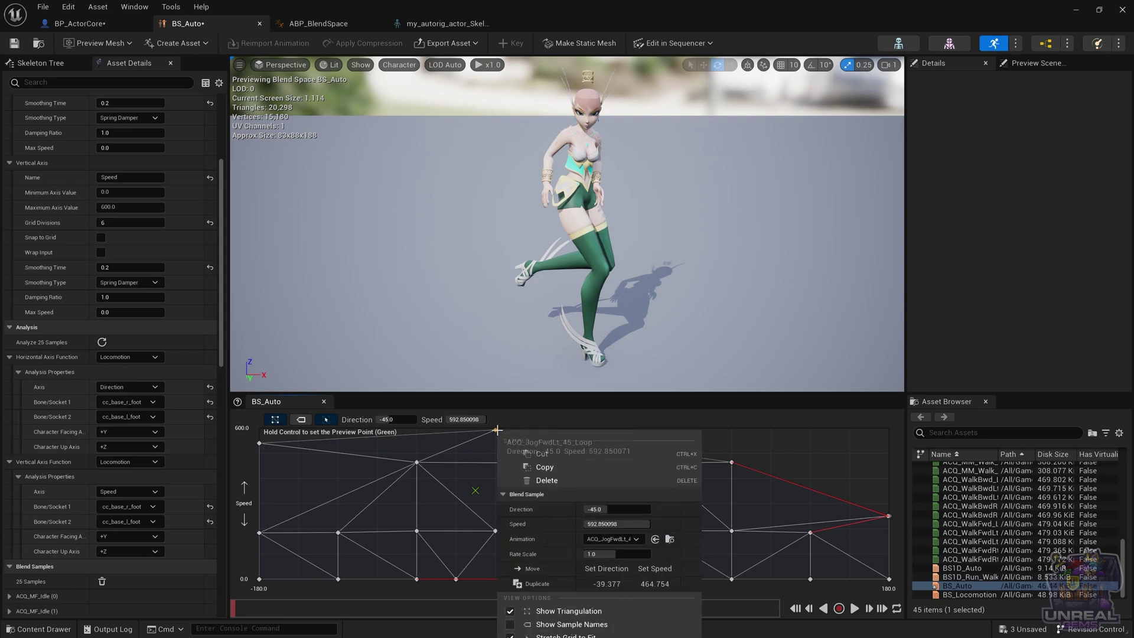
pyautogui.click(540, 585)
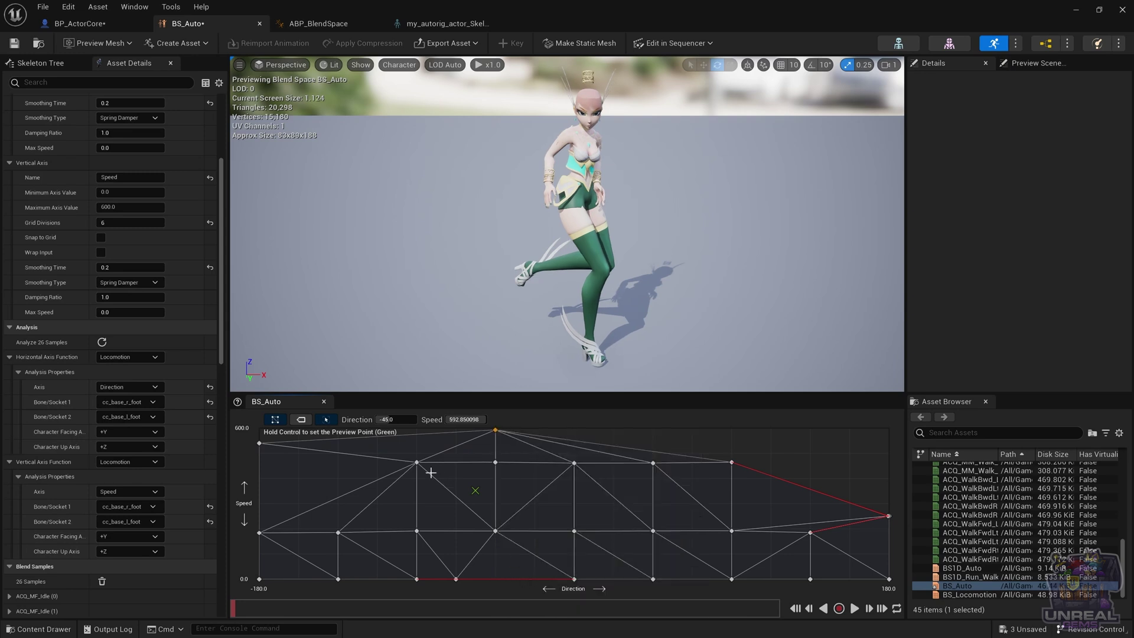
pyautogui.moveTo(417, 464); pyautogui.dragTo(417, 426)
pyautogui.rightClick(418, 427)
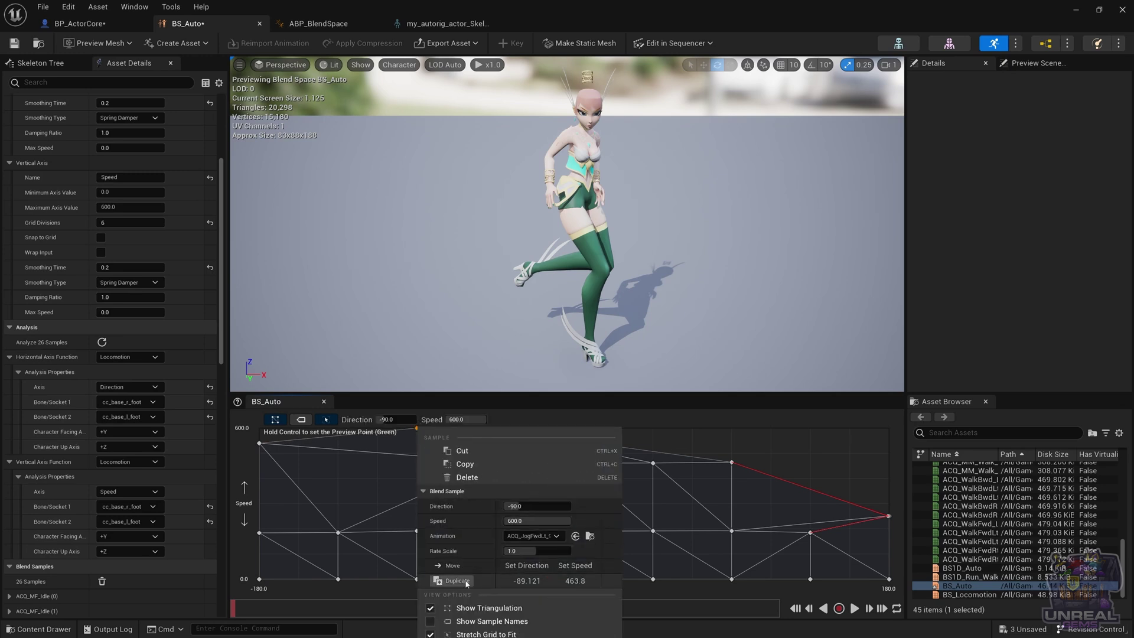
pyautogui.click(463, 579)
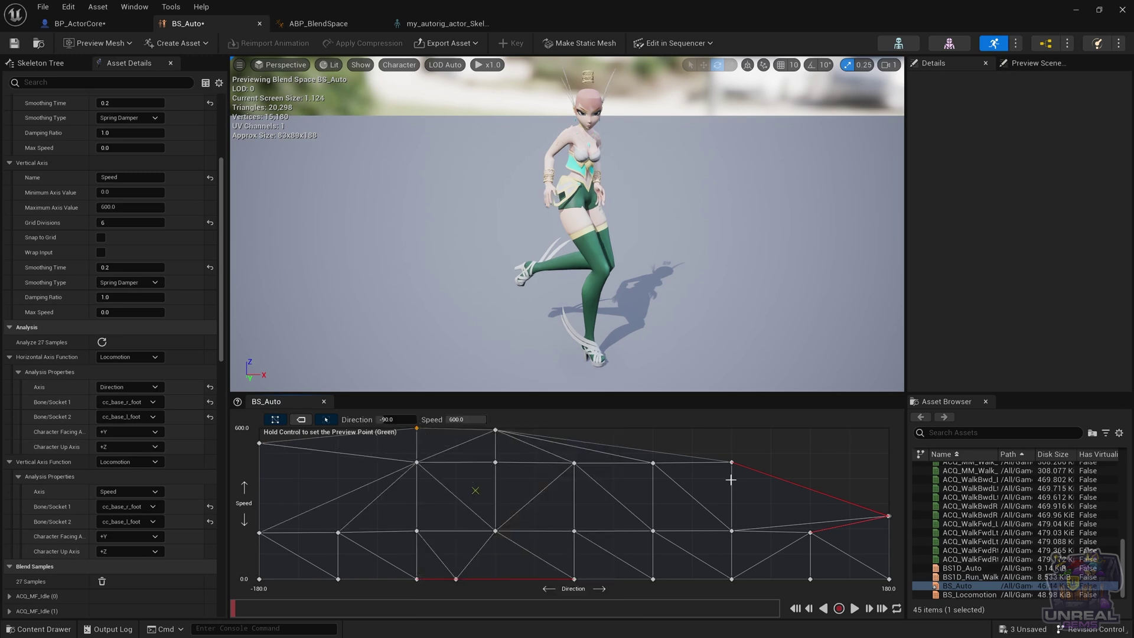
pyautogui.moveTo(733, 462)
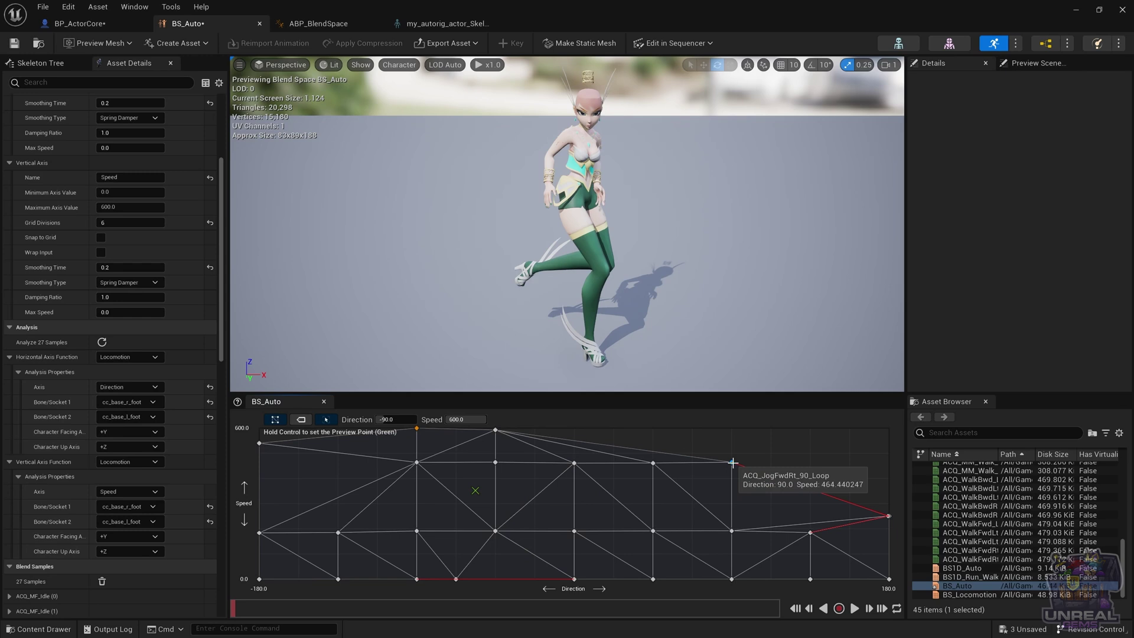
pyautogui.moveTo(733, 463); pyautogui.dragTo(732, 430)
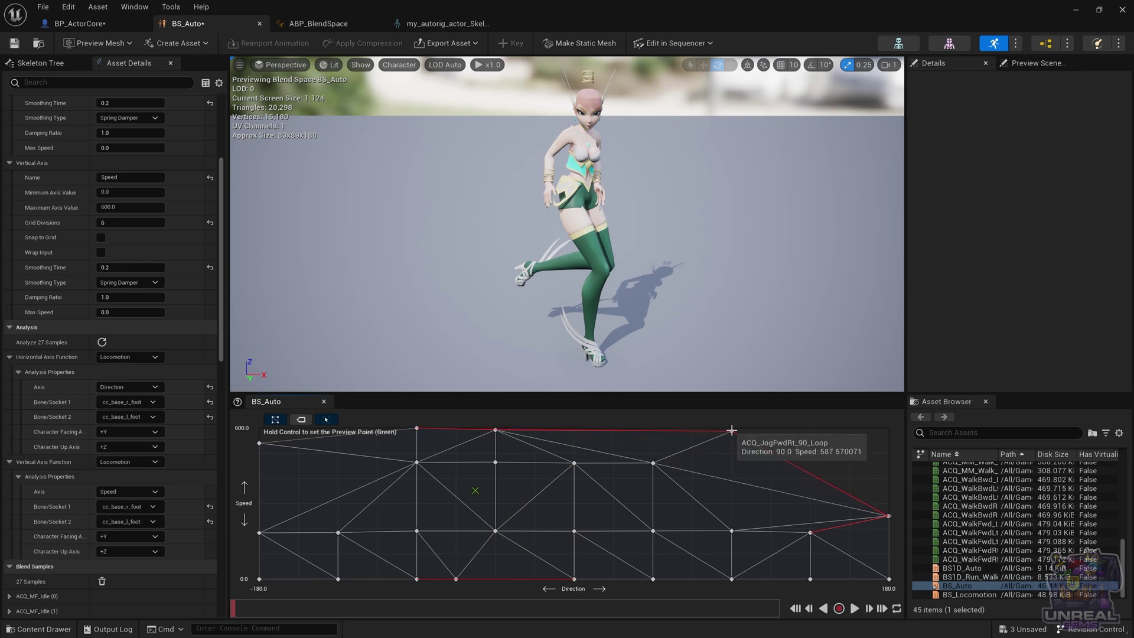
pyautogui.rightClick(732, 430)
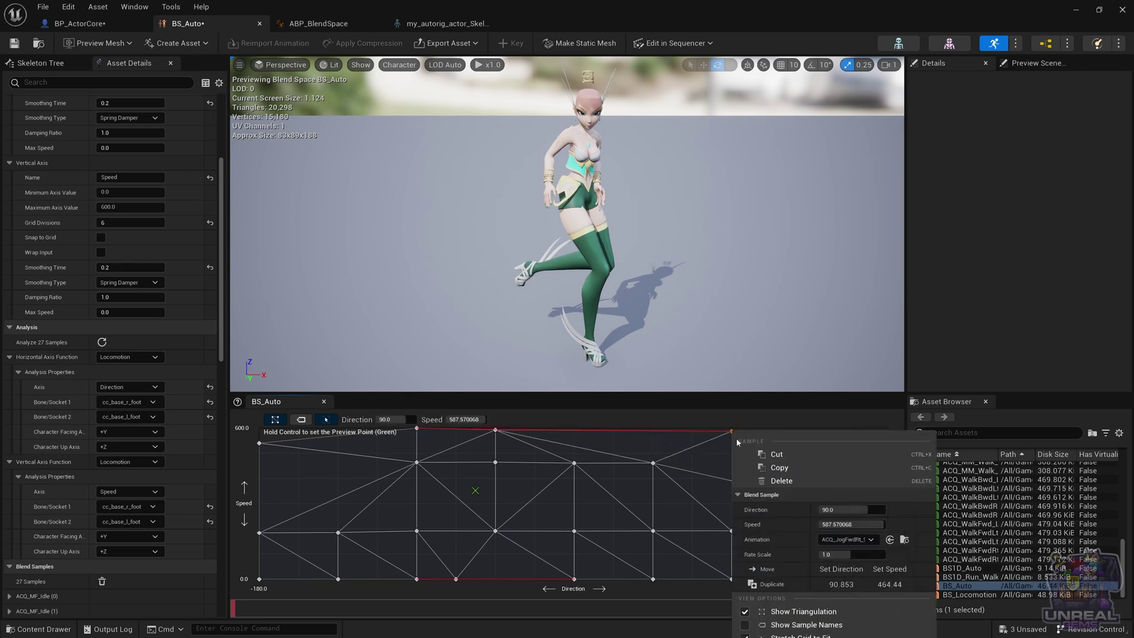
pyautogui.click(767, 585)
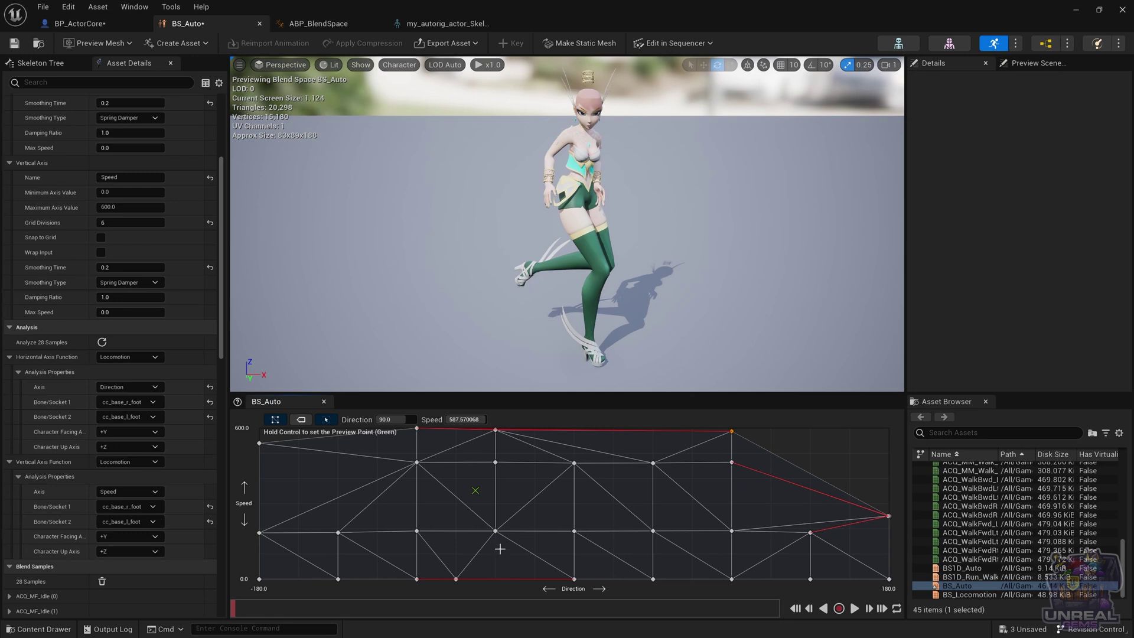
# Drop ACQ_WalkFwdLt_45_Loop to Speed 0, duplicate it, and move samples to the right and left edges.
pyautogui.moveTo(495, 531); pyautogui.dragTo(496, 580)
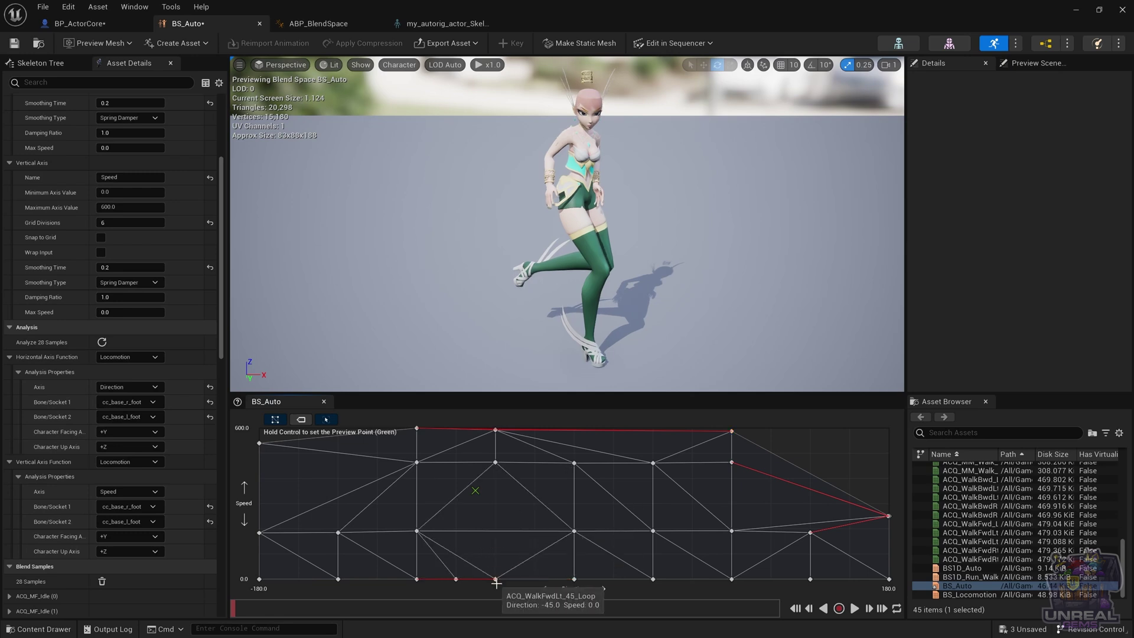
pyautogui.rightClick(496, 581)
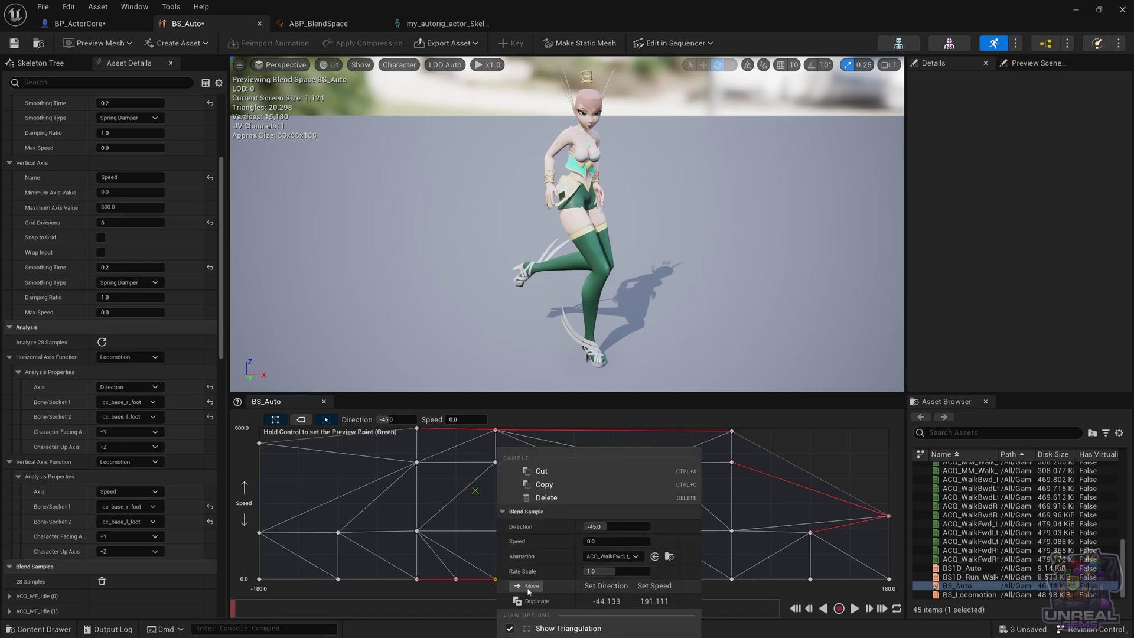
pyautogui.click(536, 601)
pyautogui.click(877, 535)
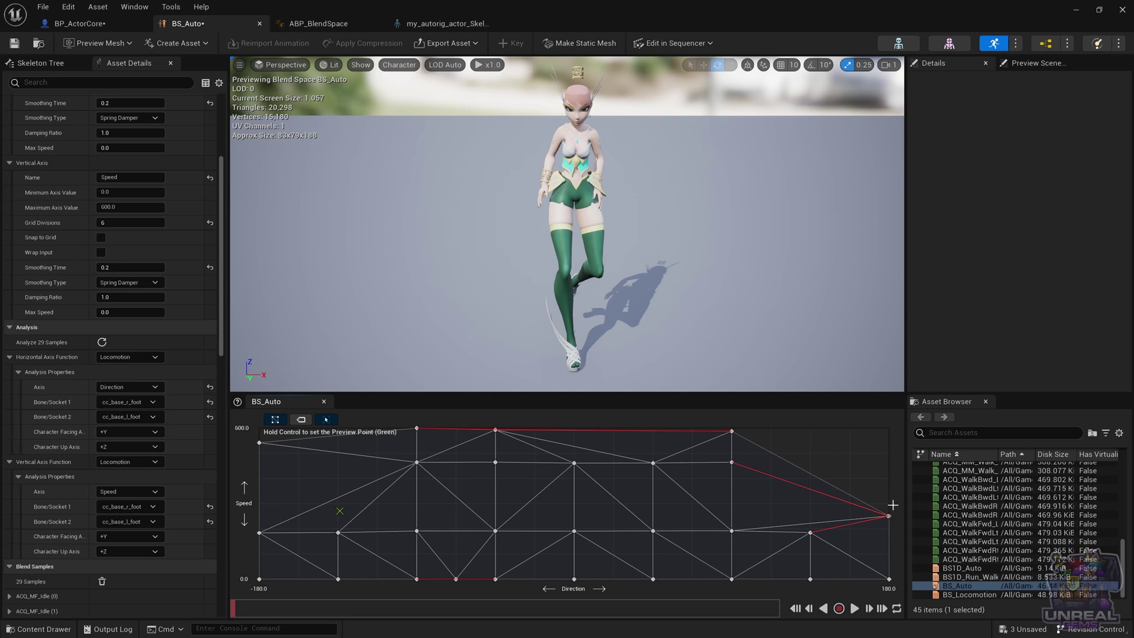
pyautogui.moveTo(883, 514); pyautogui.dragTo(890, 517)
pyautogui.moveTo(720, 516); pyautogui.dragTo(221, 509)
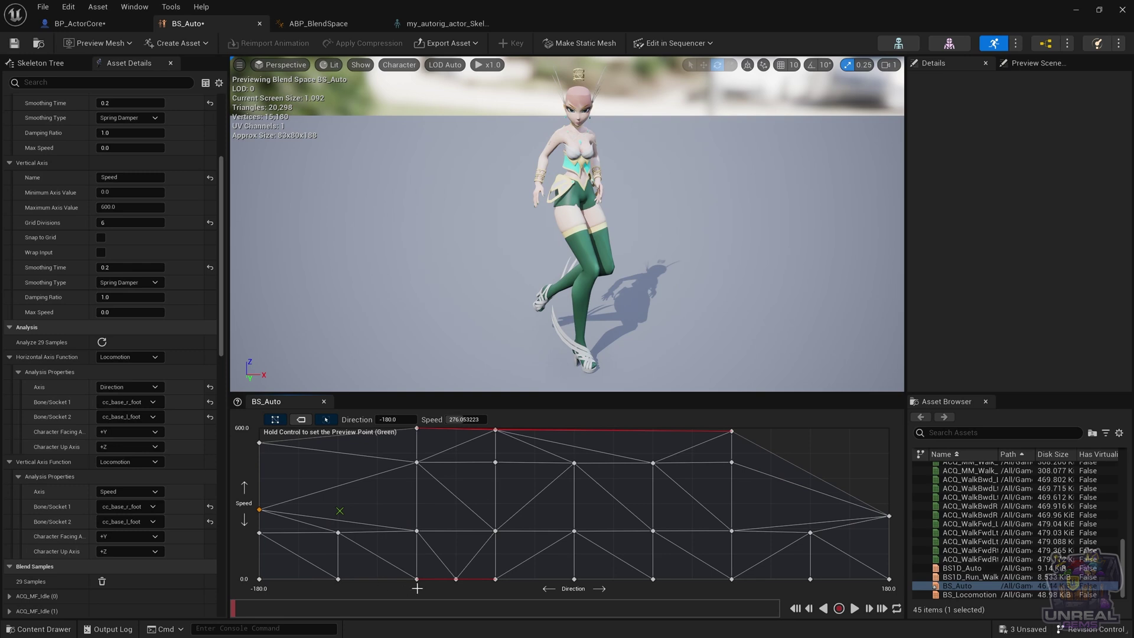
pyautogui.moveTo(419, 582)
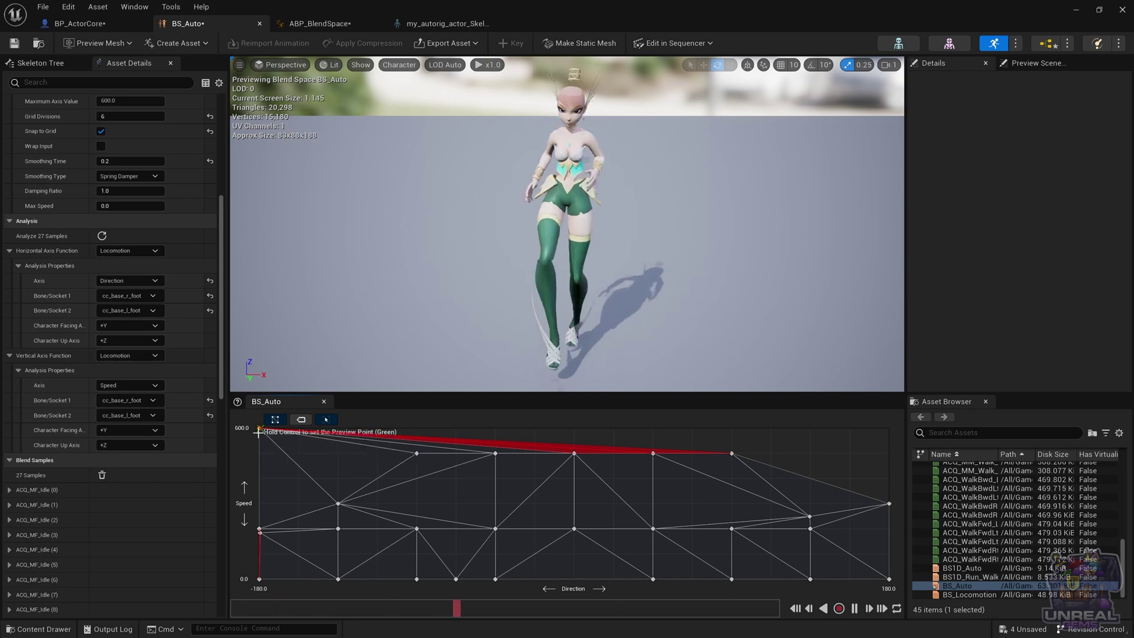
# Set the top-left sample's Speed to 500 and Ctrl-preview the blend near the bottom.
pyautogui.click(260, 455)
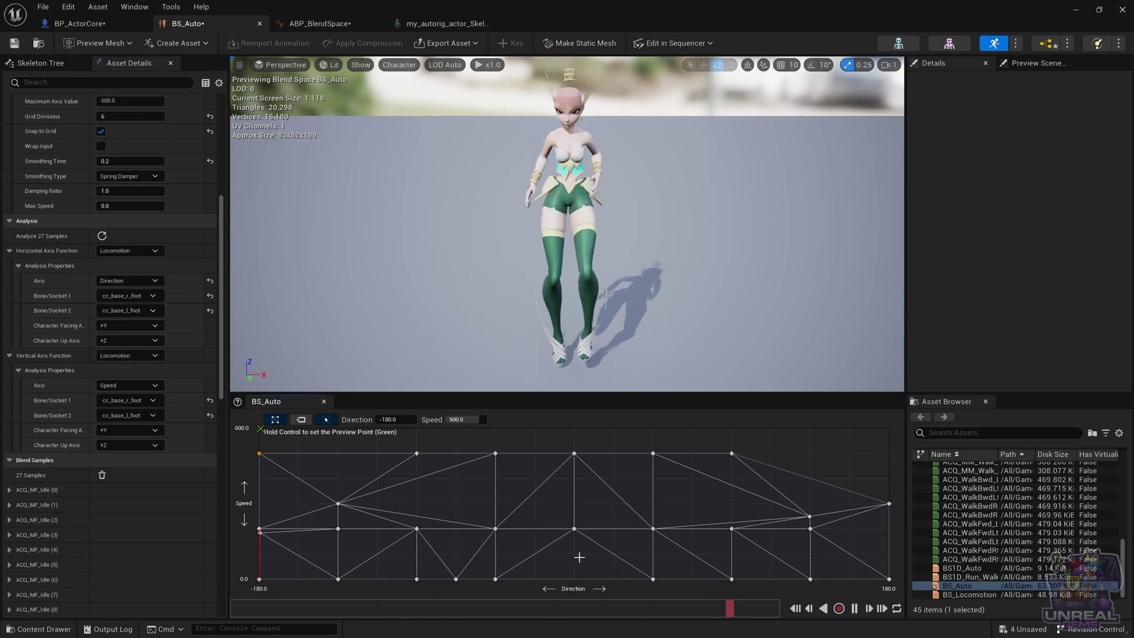
pyautogui.press('ctrl')
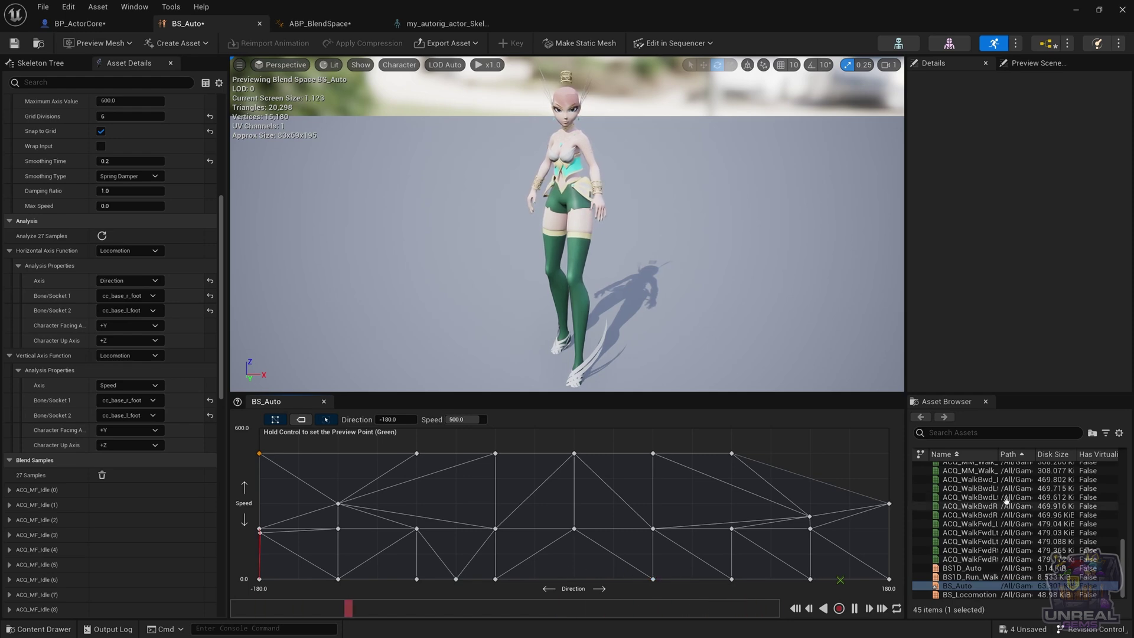
# Move the Idle sample from Direction -45 to 0 and the -67.5 sample to -45, then preview.
pyautogui.scroll(5, 1007, 501)
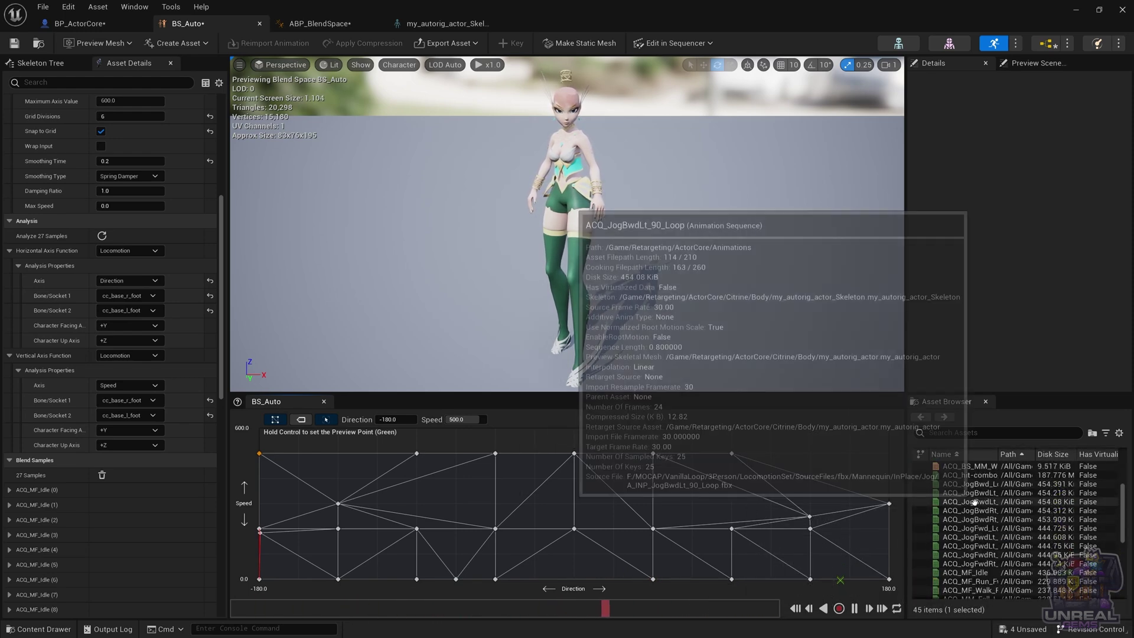
pyautogui.scroll(-3, 975, 502)
pyautogui.click(969, 519)
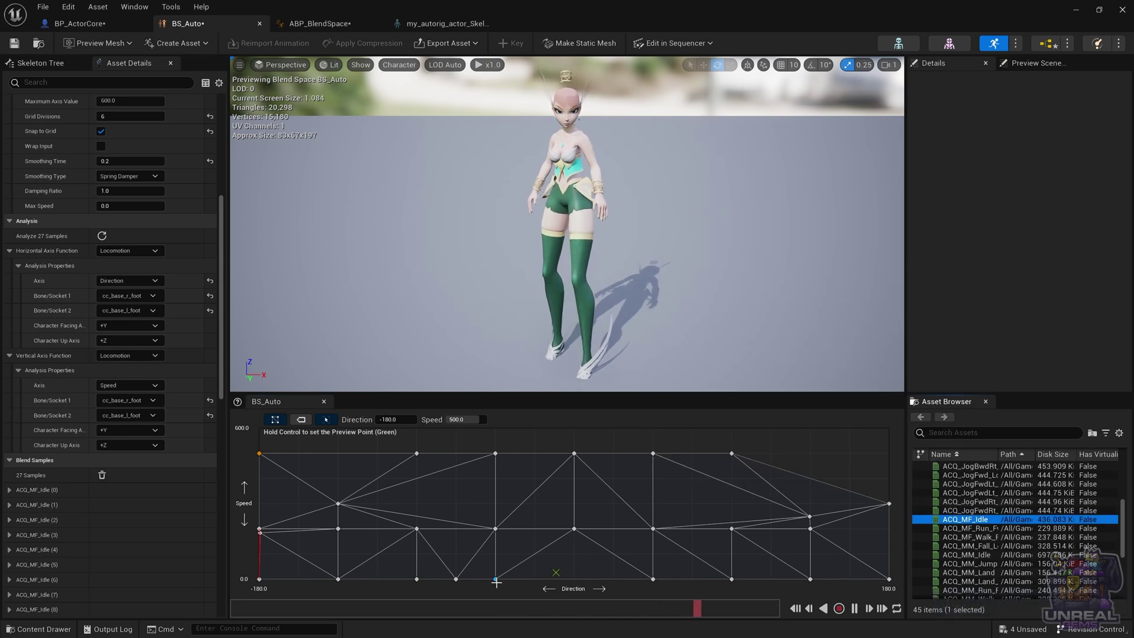
pyautogui.moveTo(496, 582)
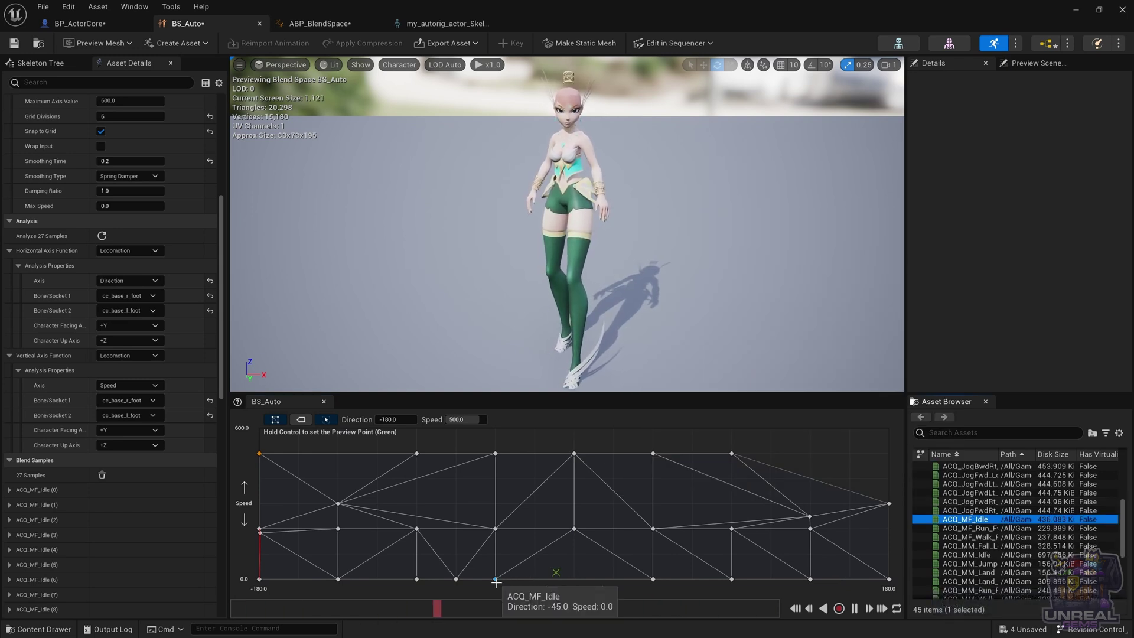
pyautogui.moveTo(496, 582); pyautogui.dragTo(570, 580)
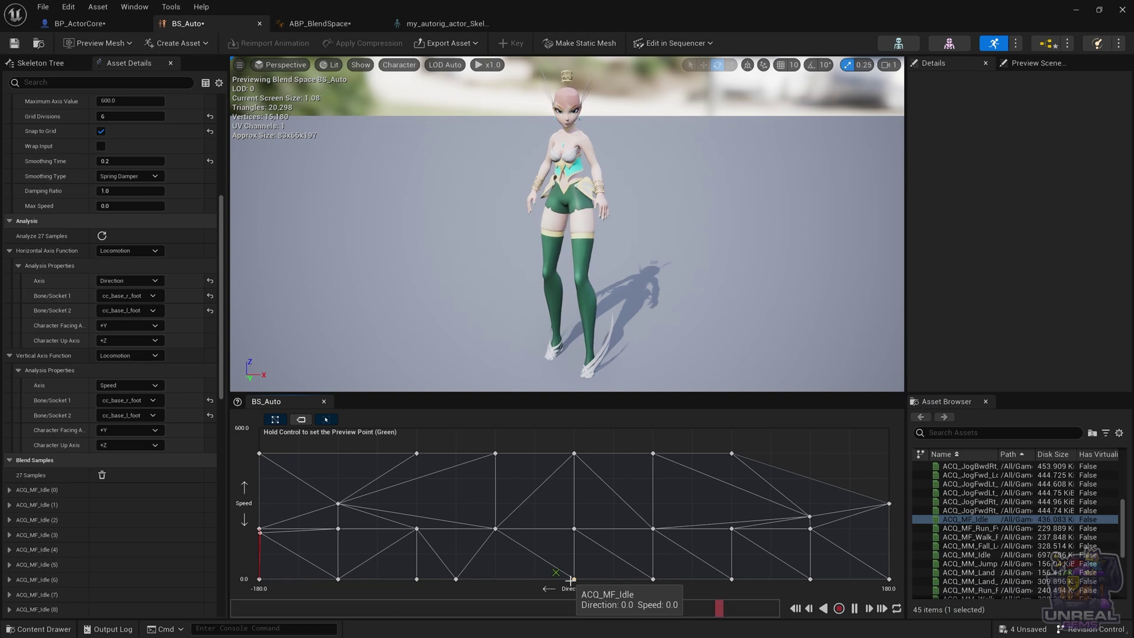
pyautogui.moveTo(459, 580)
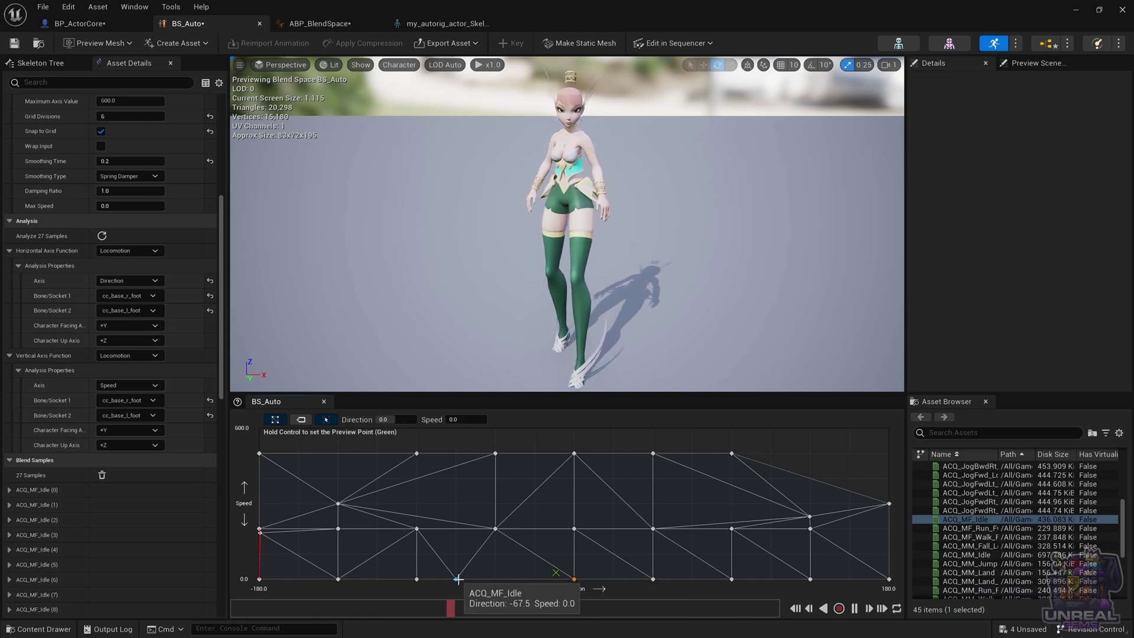
pyautogui.moveTo(458, 580); pyautogui.dragTo(495, 580)
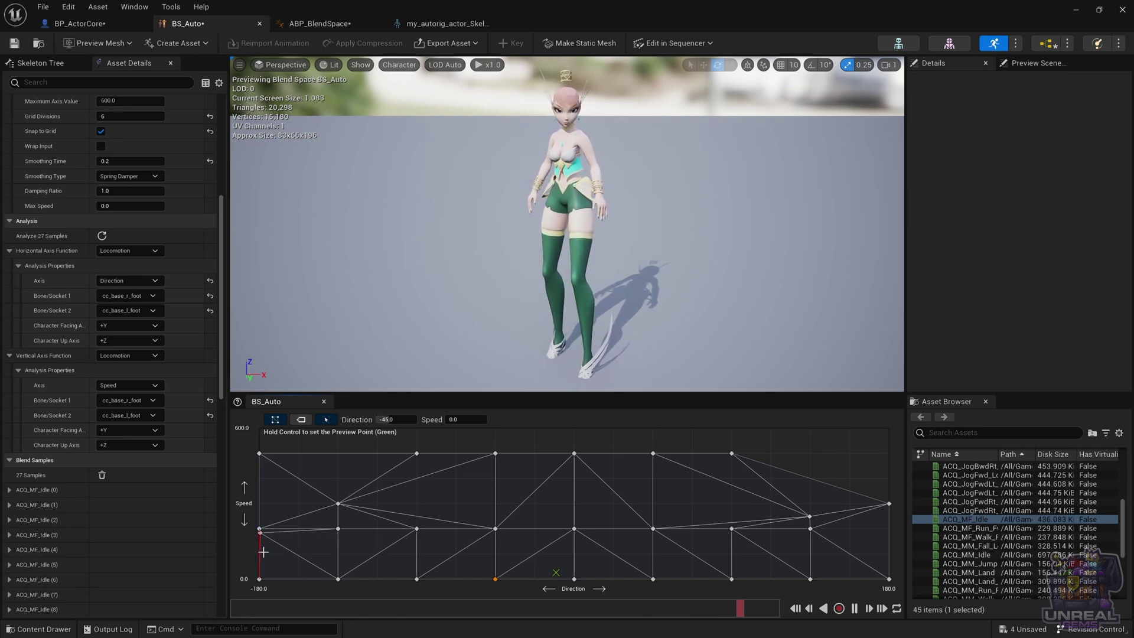
pyautogui.press('ctrl')
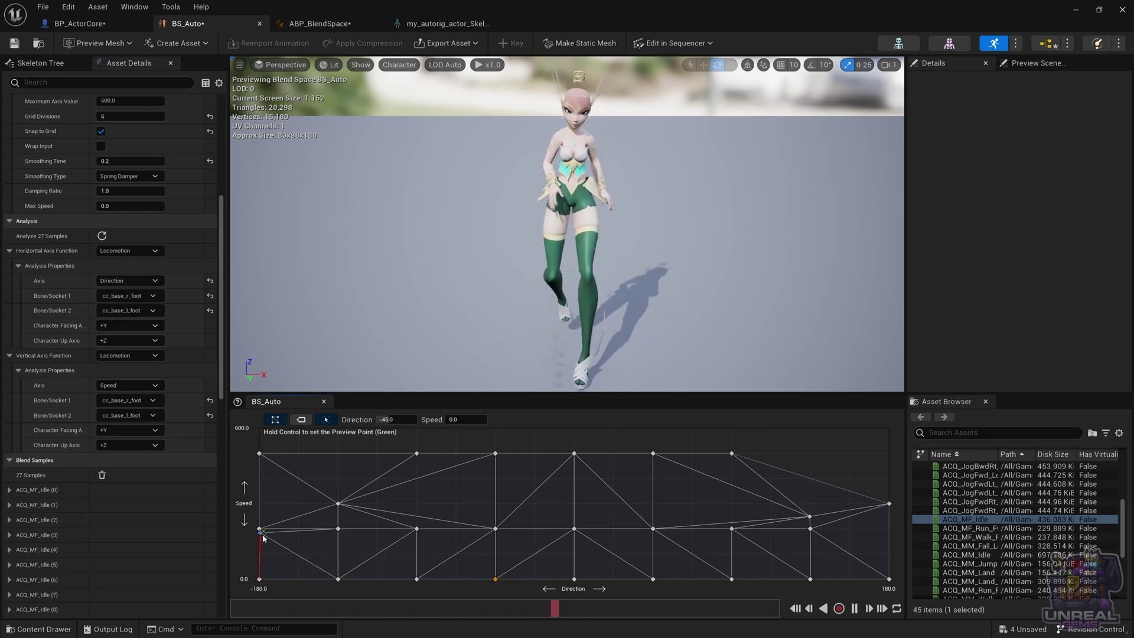
# Confirm the sample at Direction -180 is ACQ_WalkBwd_Loop, then delete it from BS_Auto.
pyautogui.rightClick(262, 532)
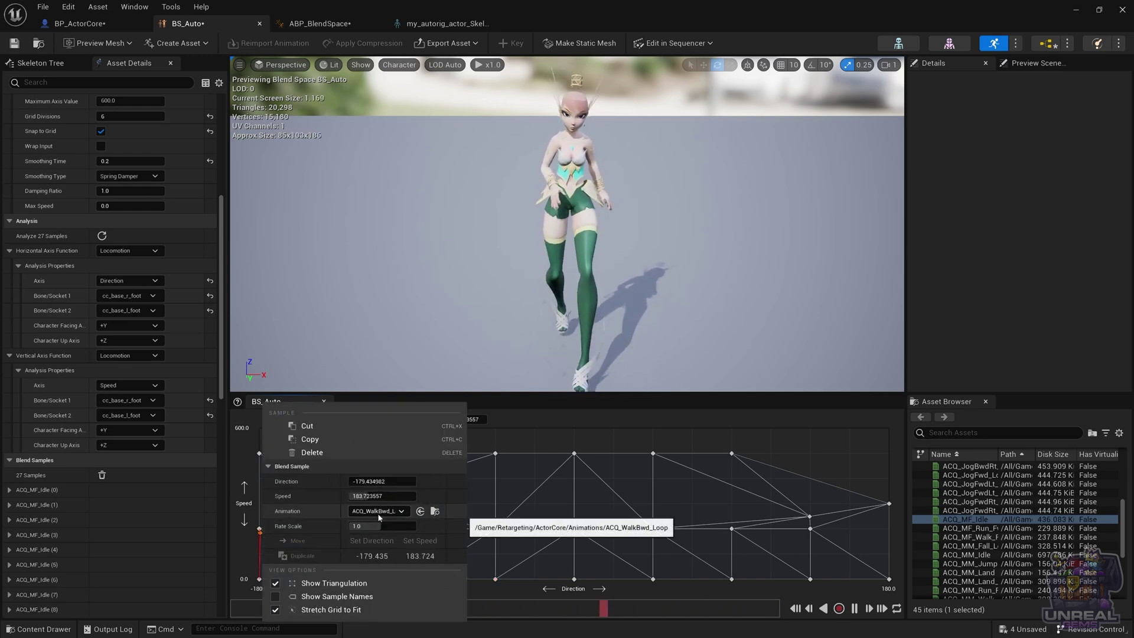
pyautogui.click(511, 448)
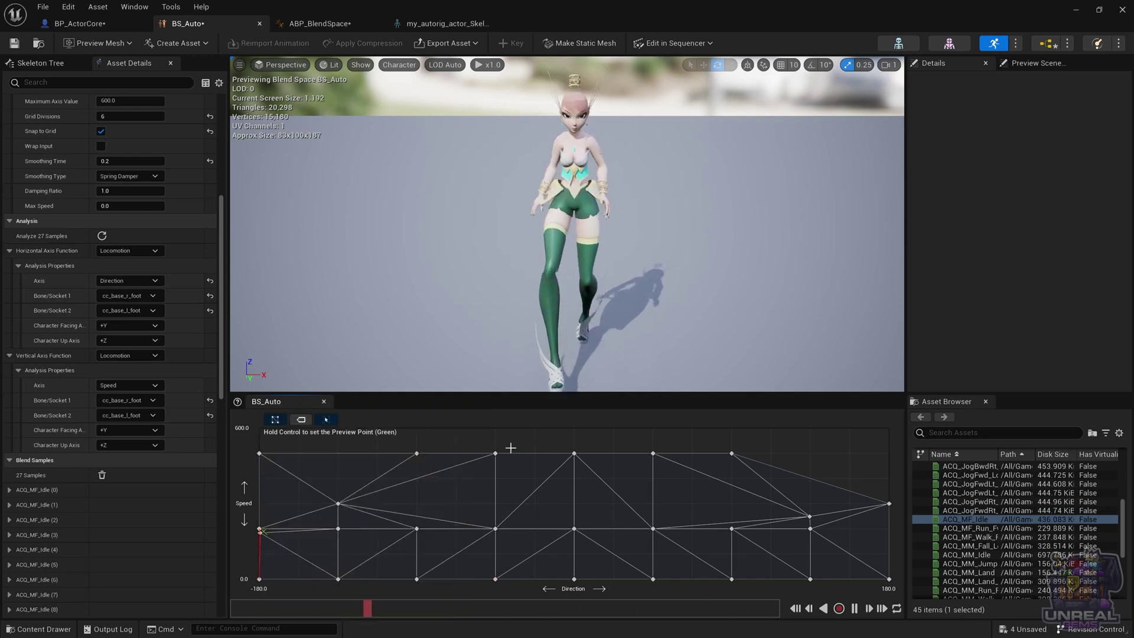
pyautogui.rightClick(260, 528)
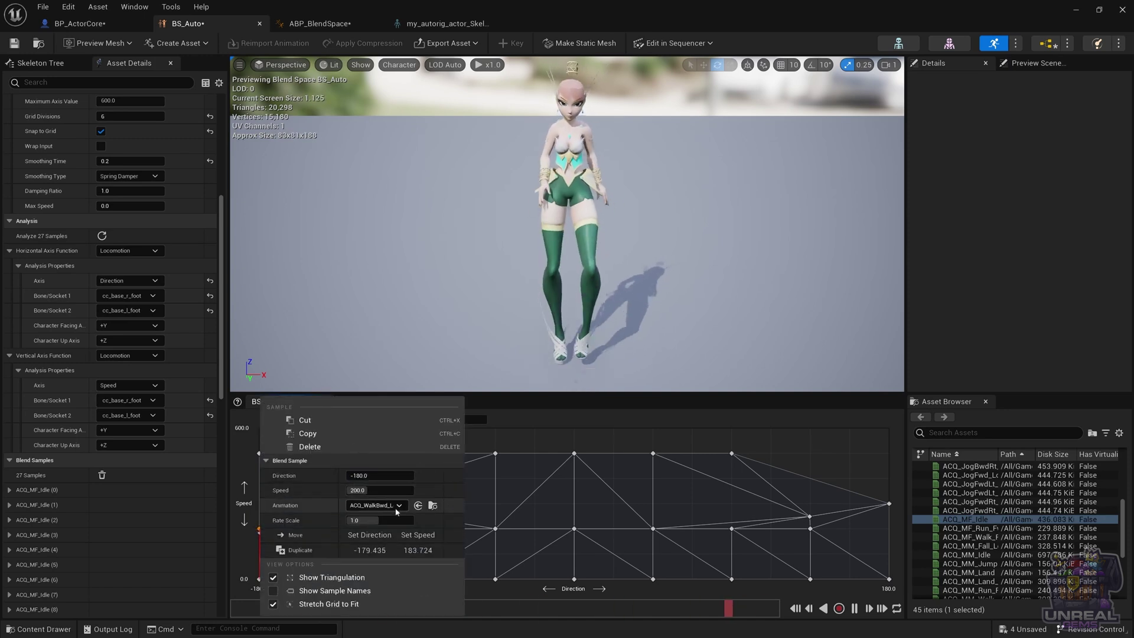
pyautogui.click(260, 535)
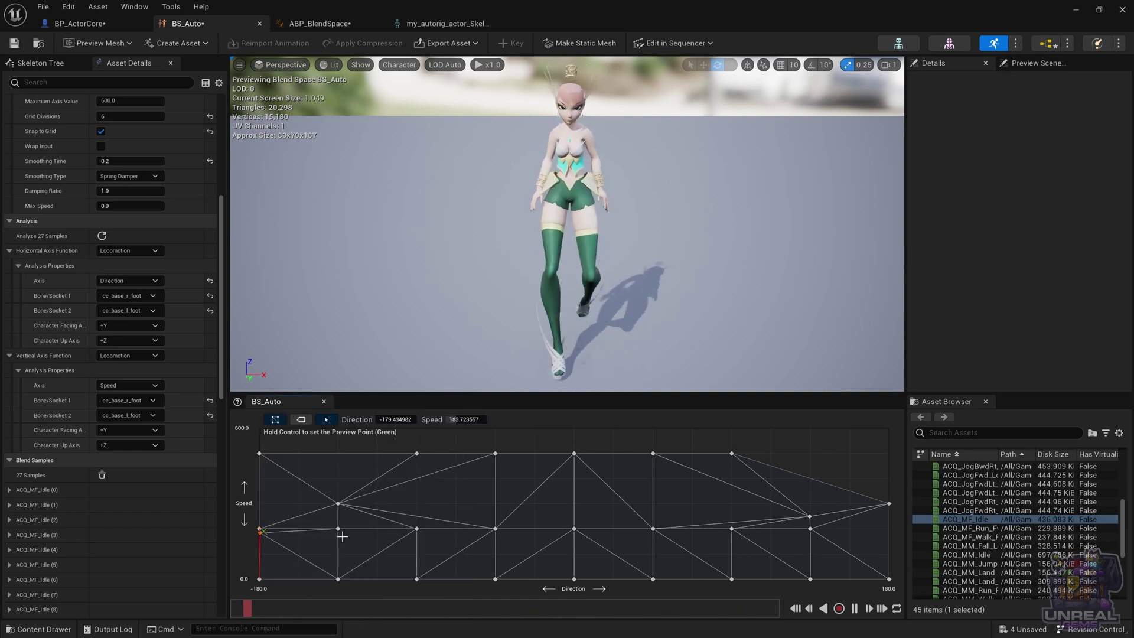
pyautogui.press('Delete')
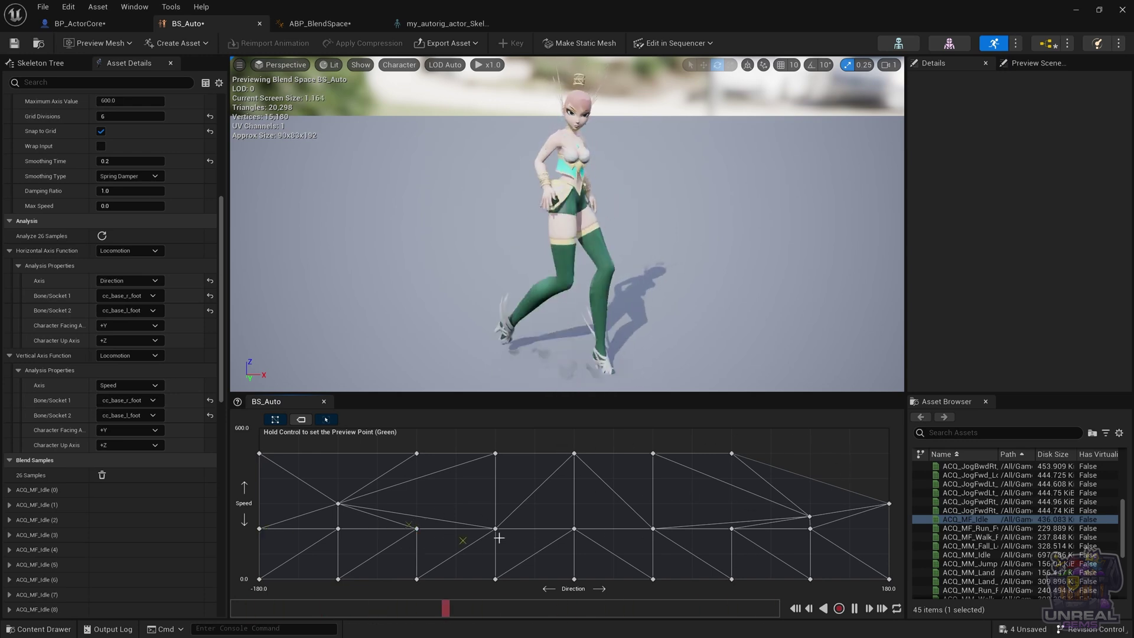
# Preview BS_Auto blends at the grid centre, Direction 150/Speed 450, 127/484, 170/424 and -147/322.
pyautogui.press('ctrl')
pyautogui.press('ctrl')
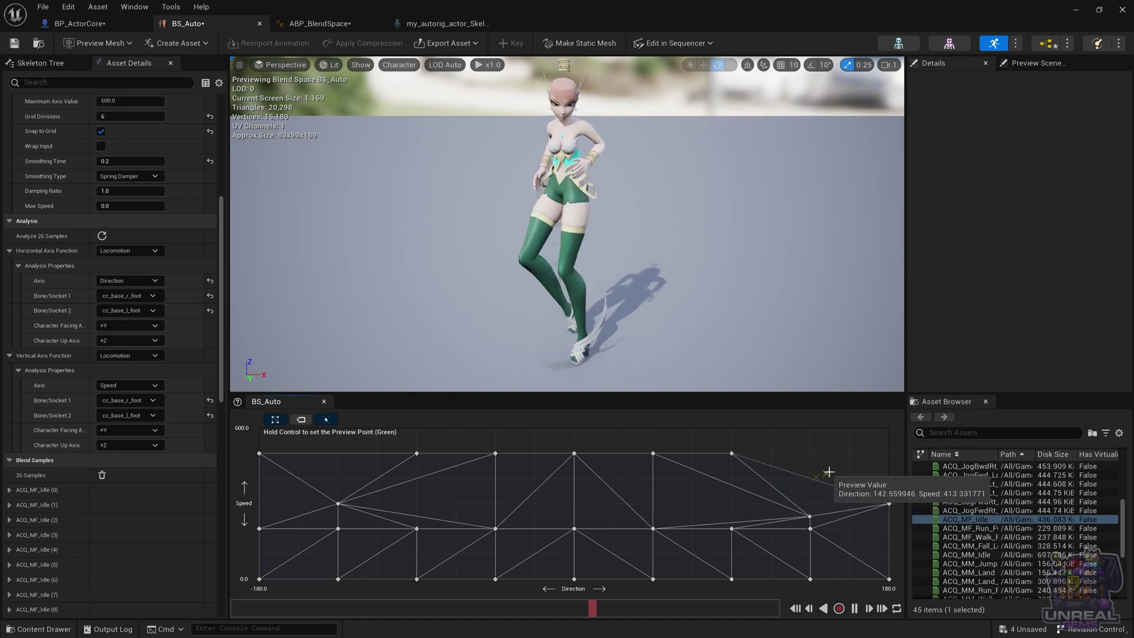
pyautogui.press('ctrl')
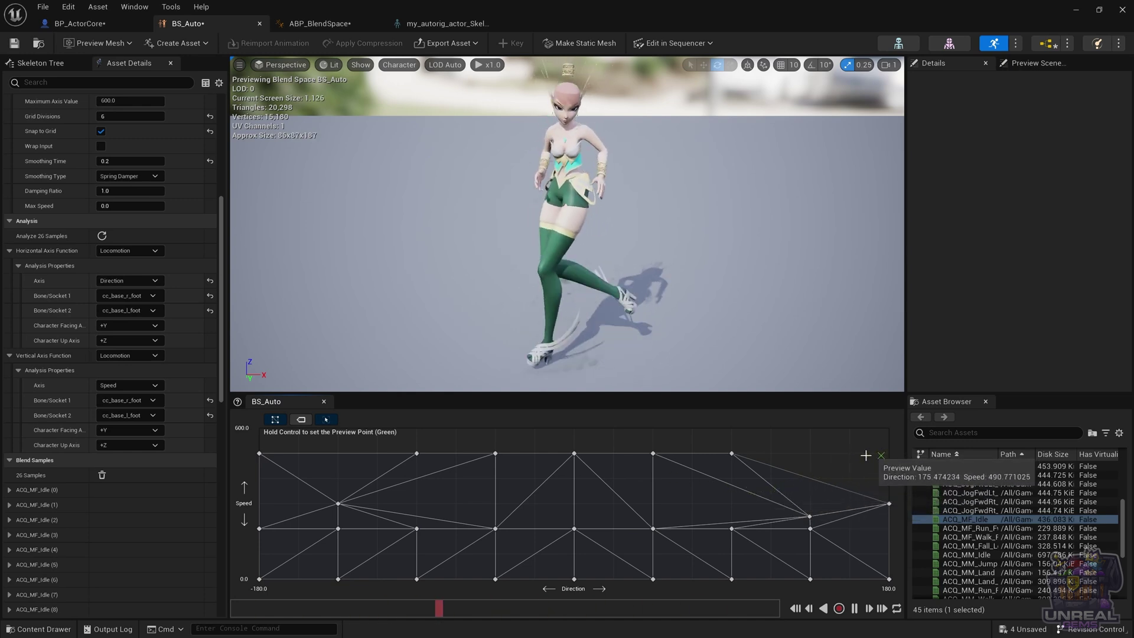
pyautogui.press('ctrl')
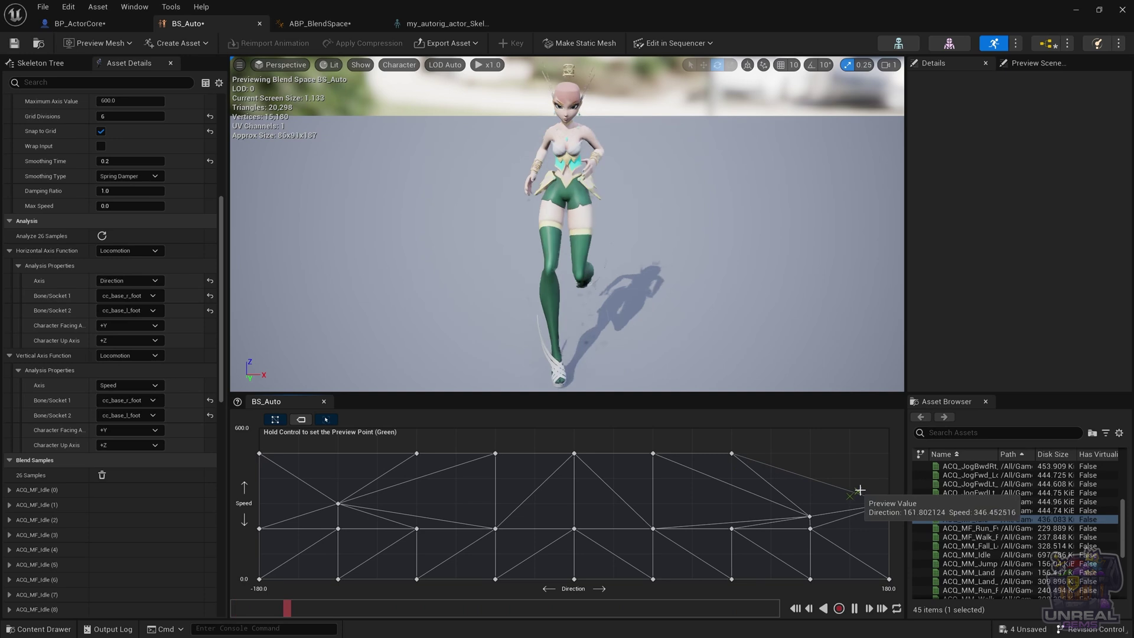
pyautogui.press('ctrl')
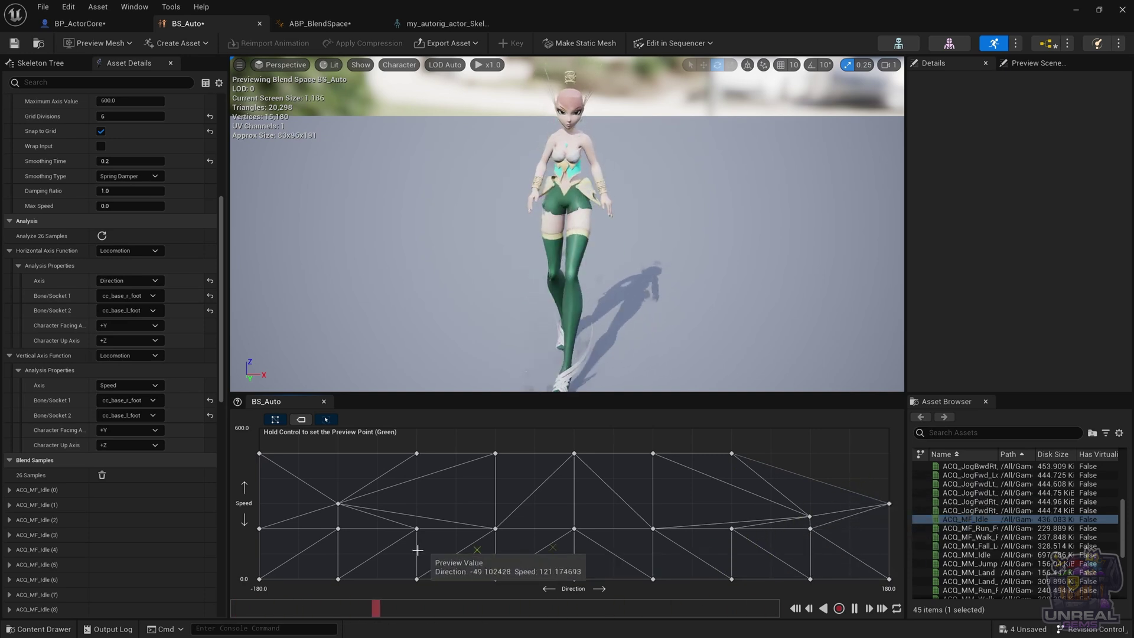
pyautogui.press('ctrl')
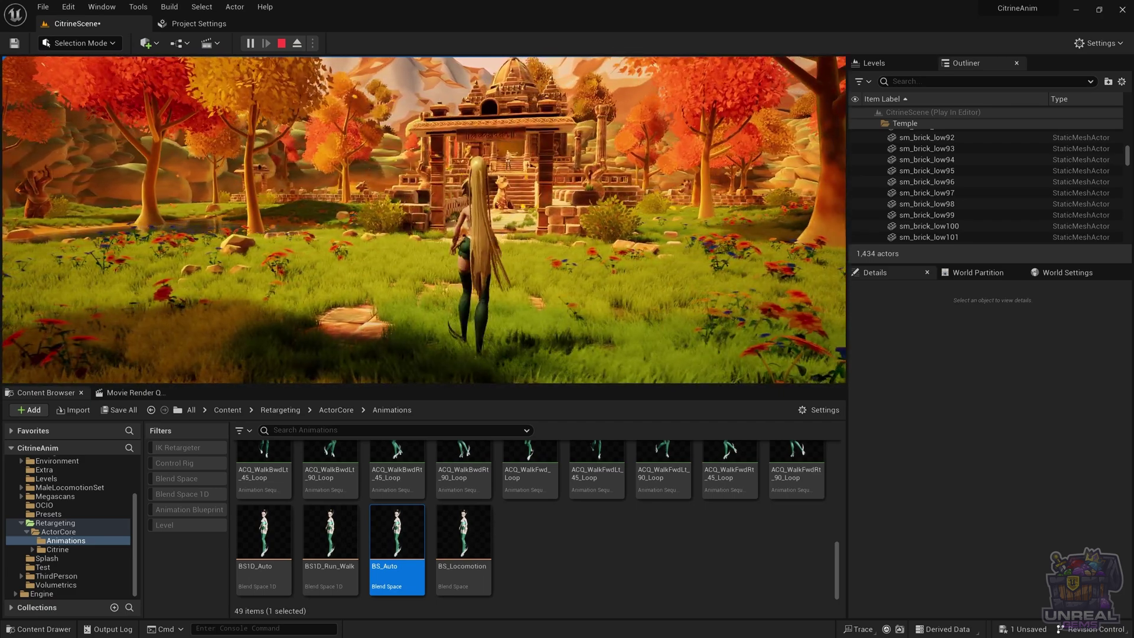
# Run the character across the meadow toward the temple, then stop the Play In Editor session.
pyautogui.press('Escape')
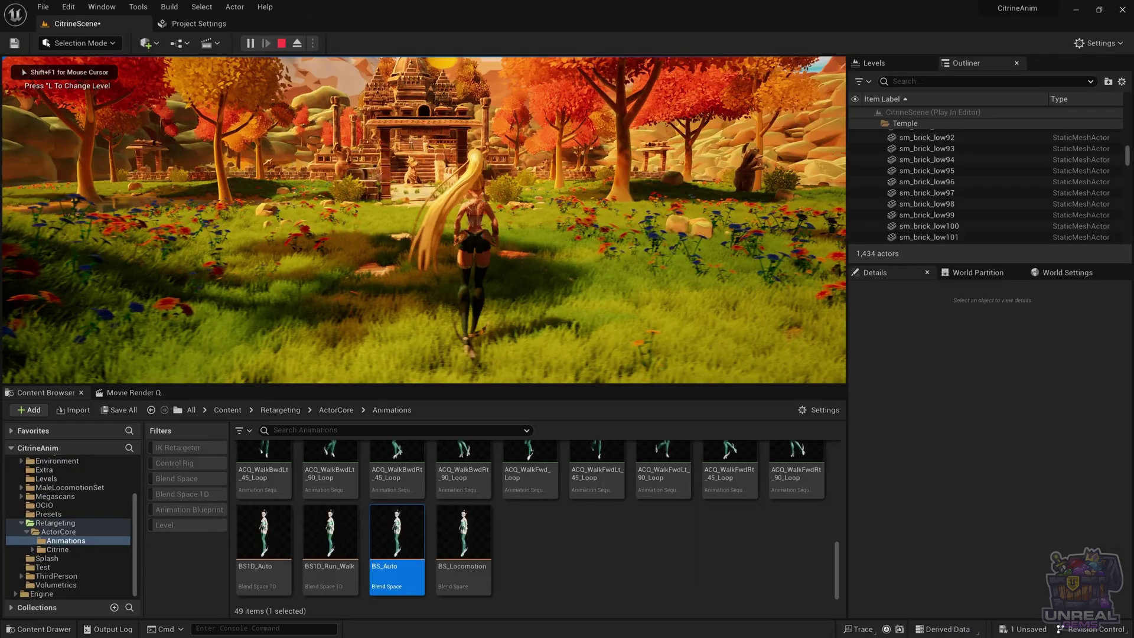
pyautogui.press('w')
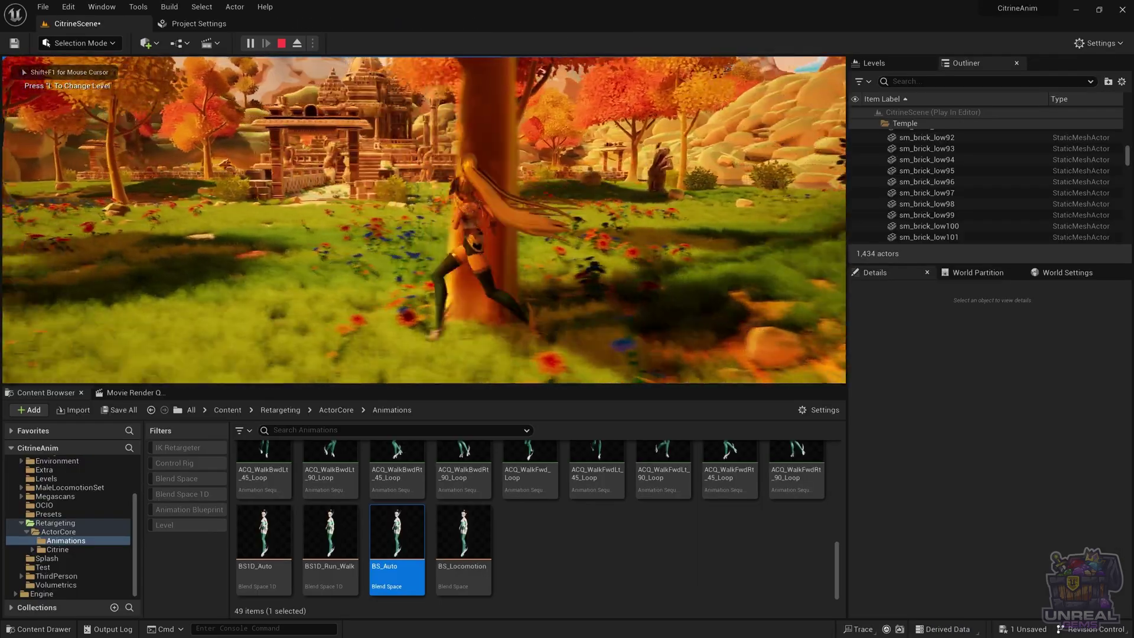
pyautogui.press('w')
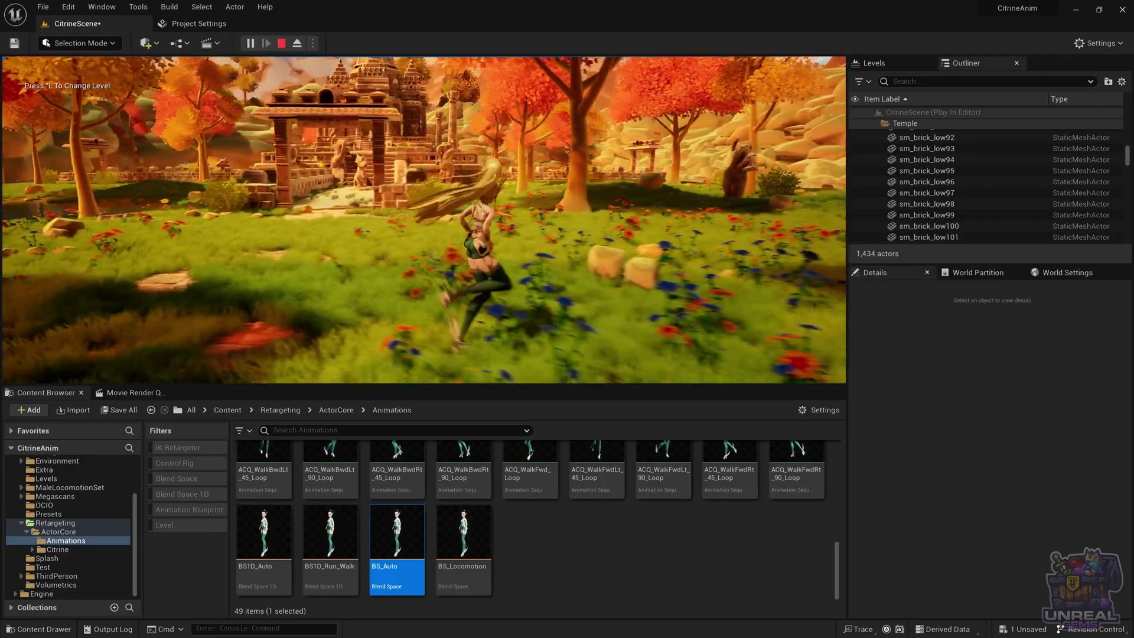
pyautogui.press('w')
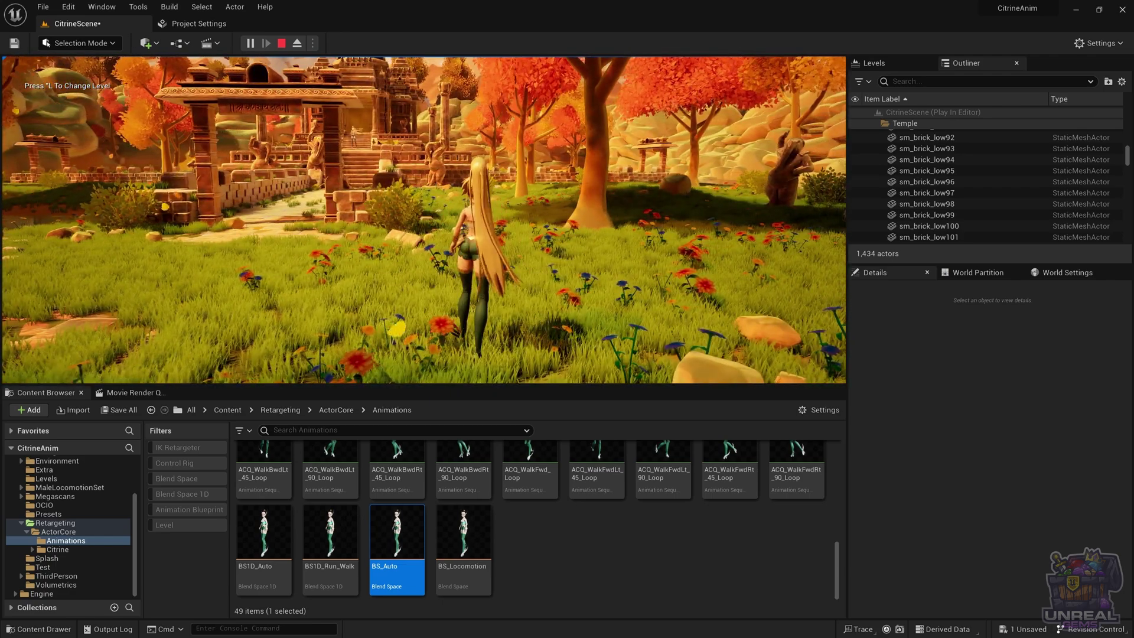
pyautogui.press('Escape')
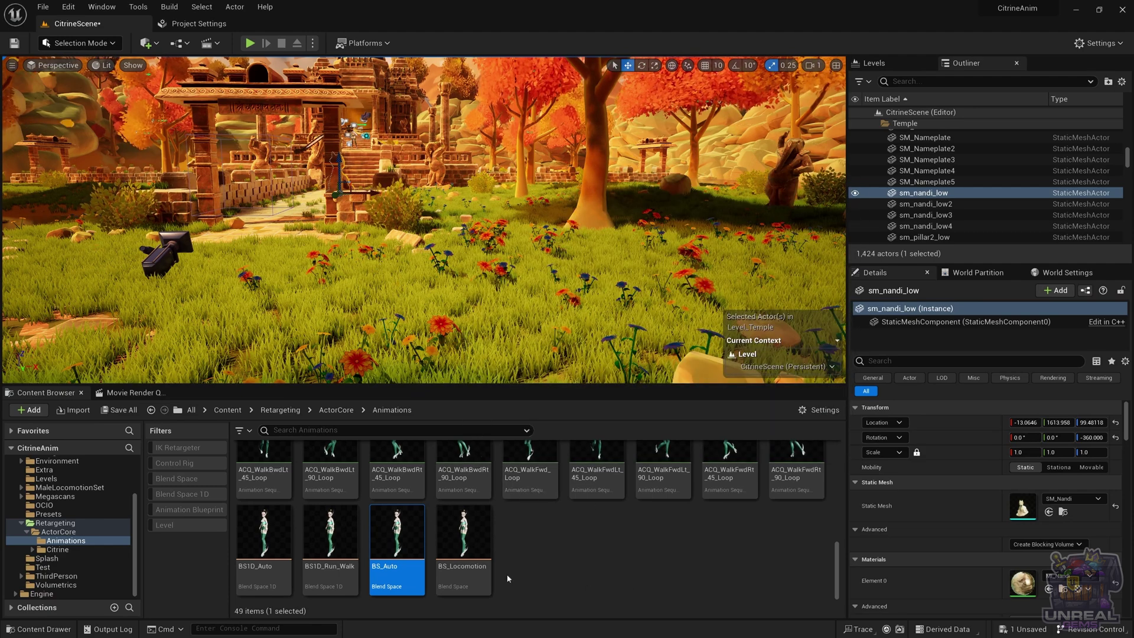
# In BS_Auto, preview the sideways strafe blend and delete the misplaced sample.
pyautogui.doubleClick(394, 567)
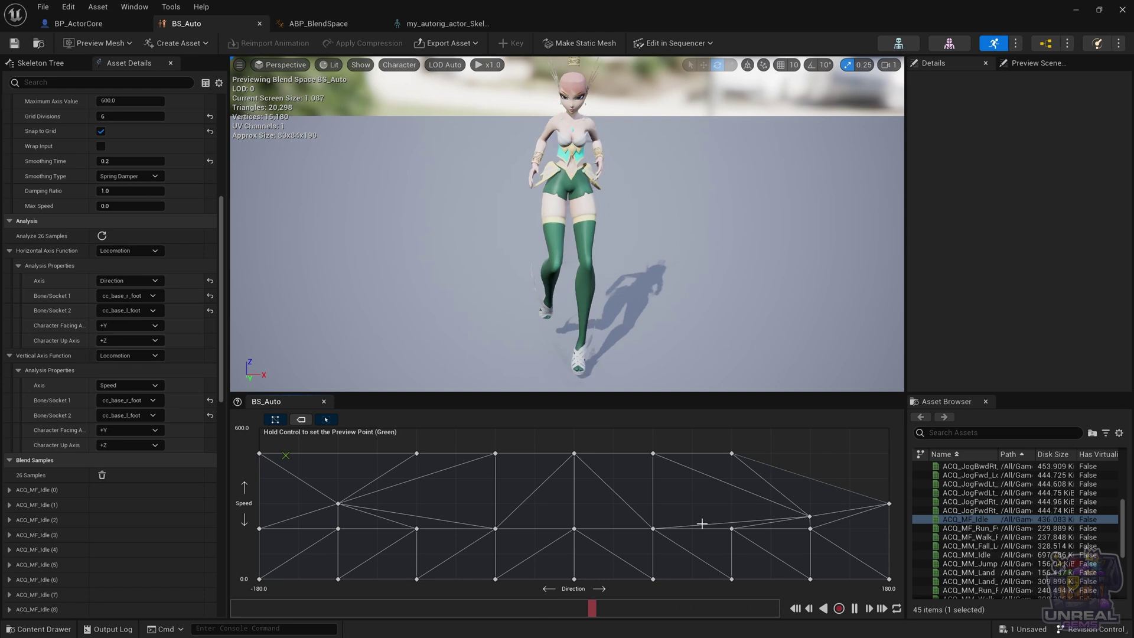
pyautogui.press('ctrl')
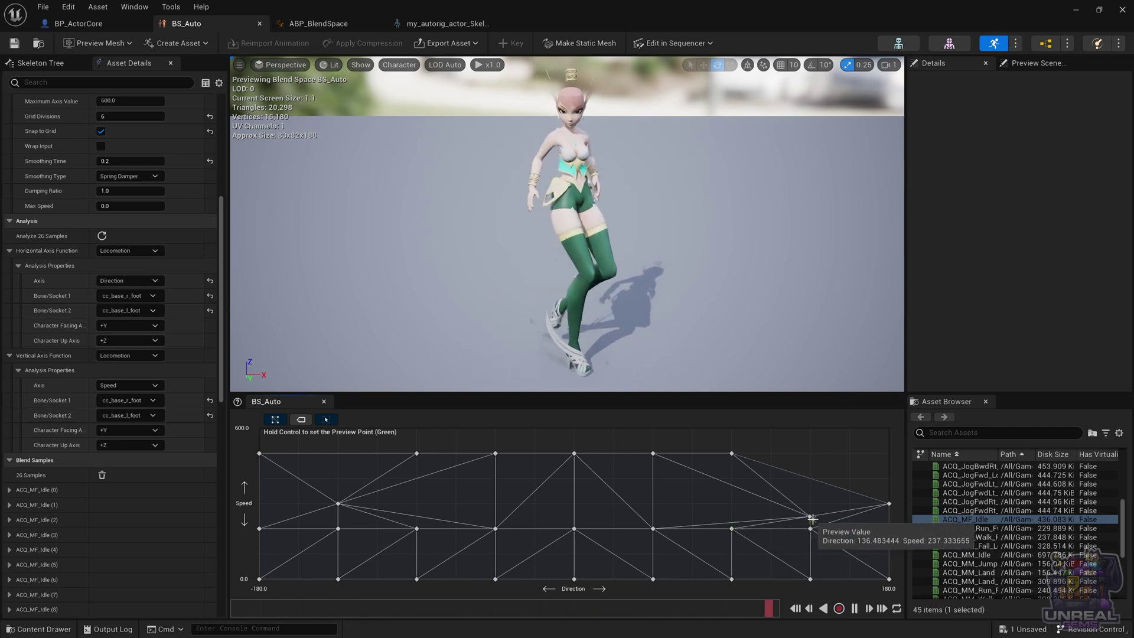
pyautogui.press('ctrl')
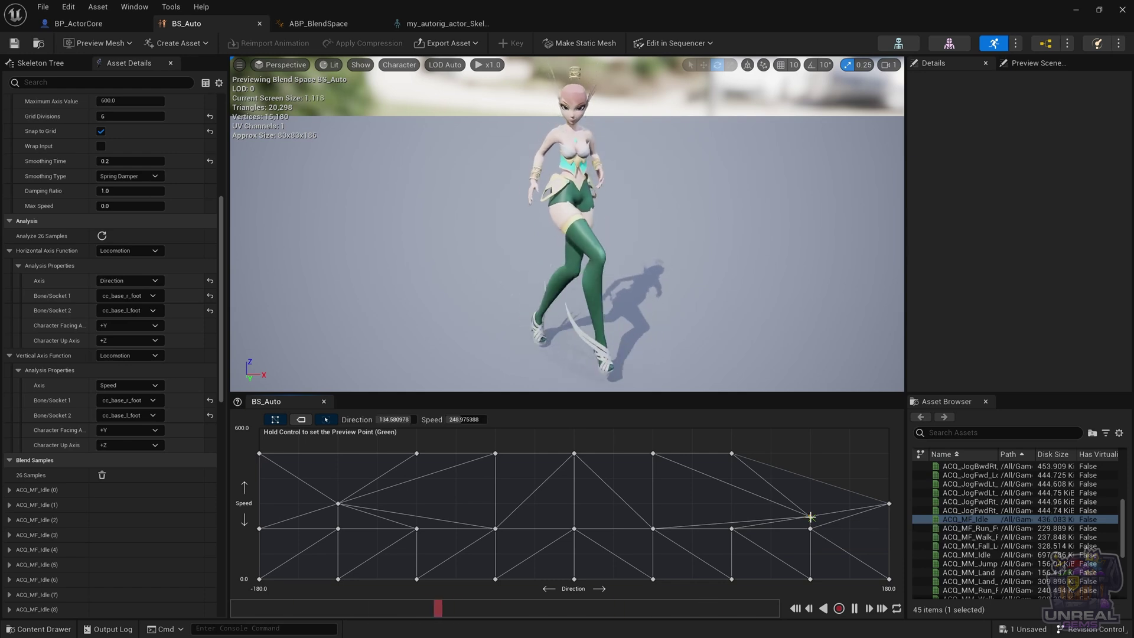
pyautogui.press('Delete')
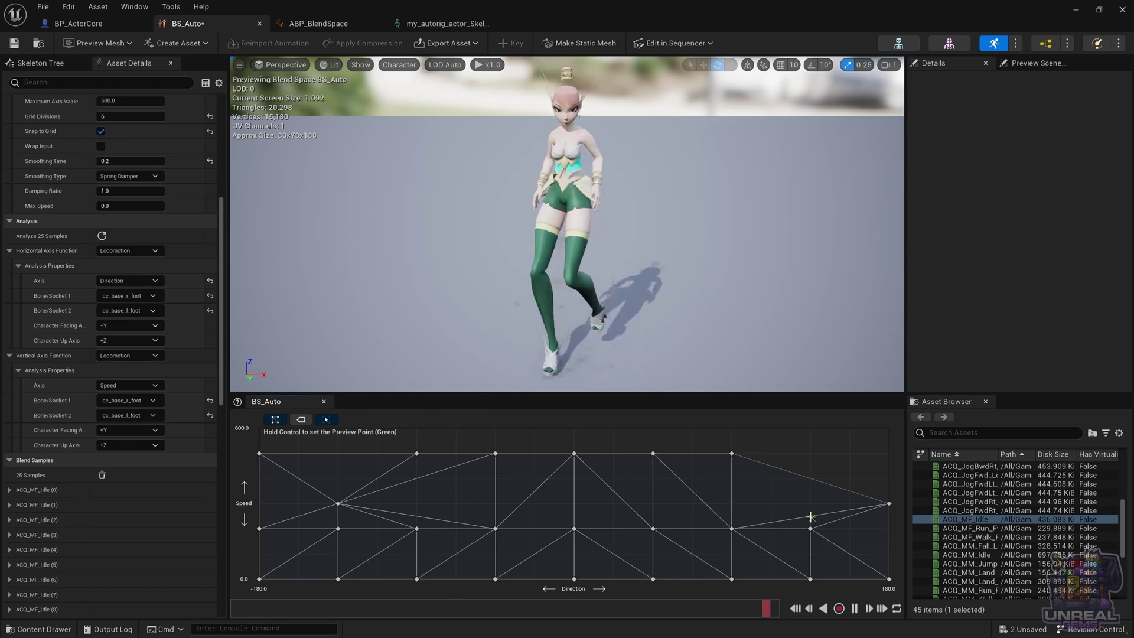
# Delete the sample at Direction -135, Speed 300, then save and close BS_Auto.
pyautogui.click(339, 504)
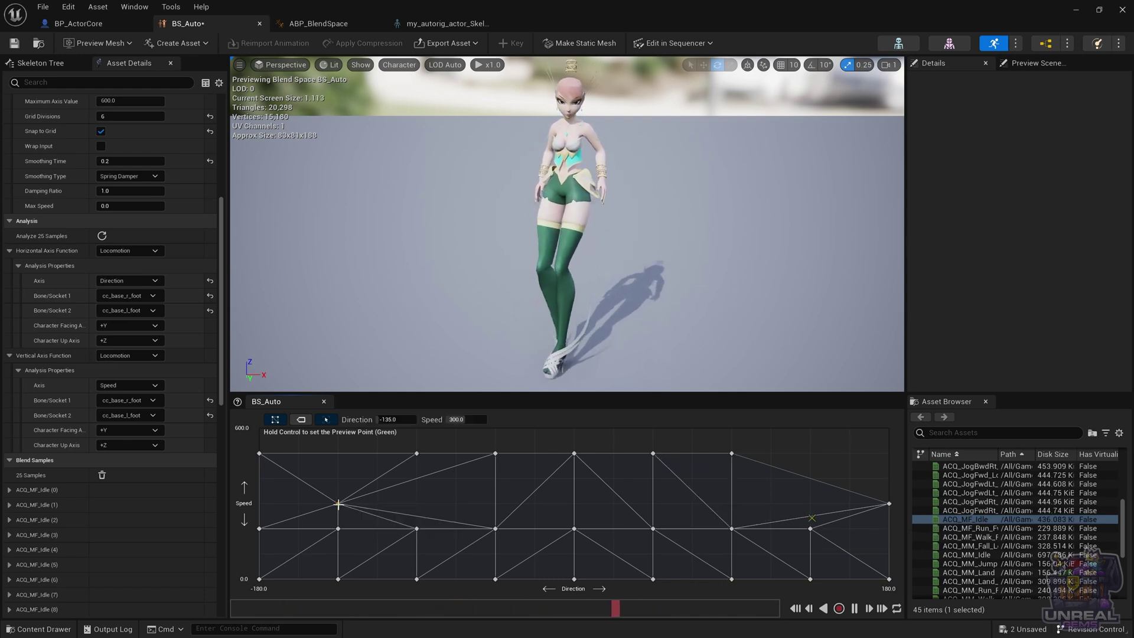
pyautogui.press('Delete')
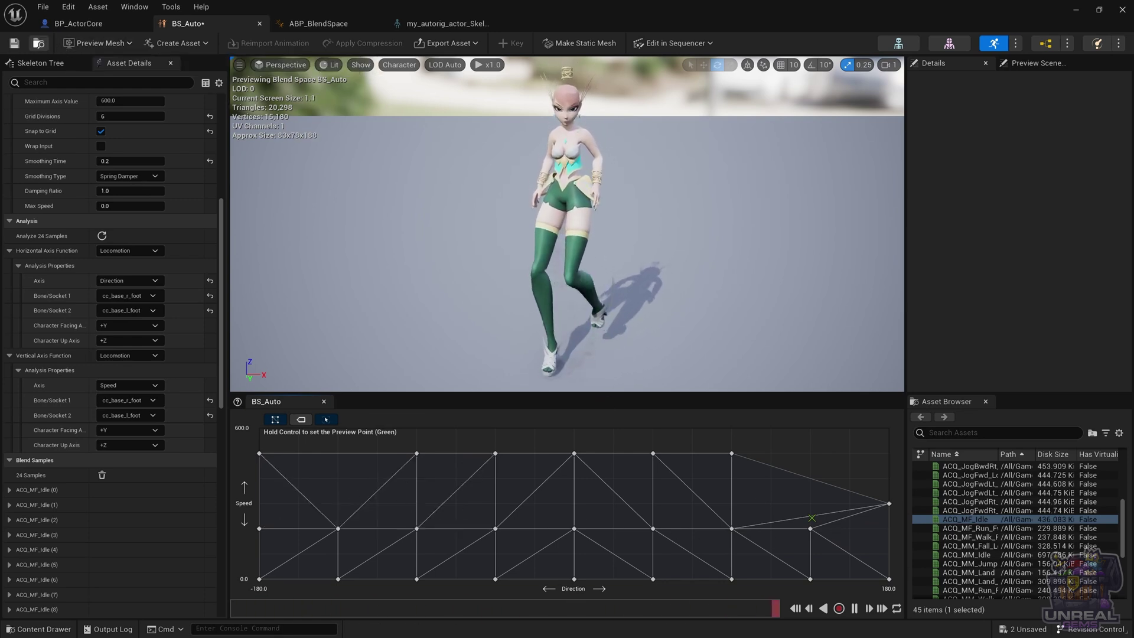
pyautogui.click(18, 44)
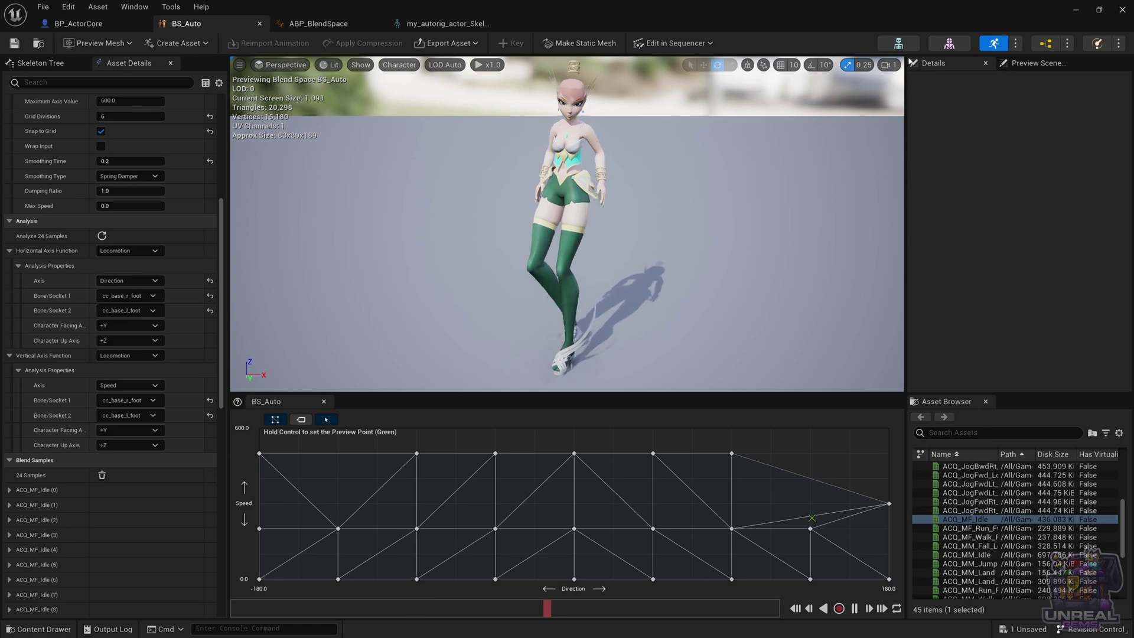
pyautogui.click(1070, 8)
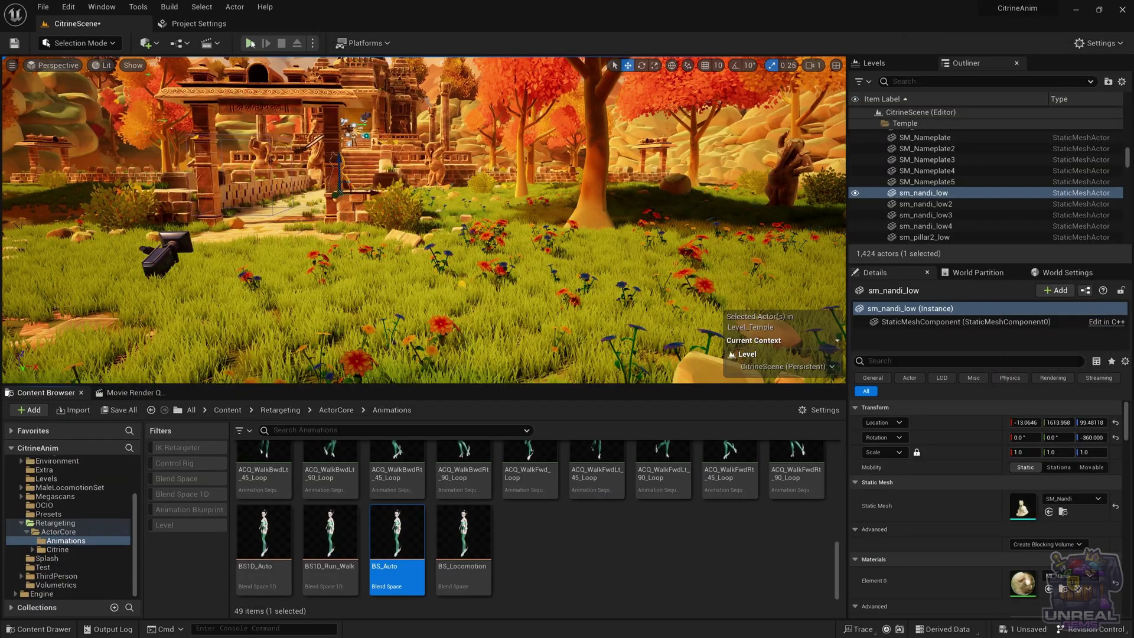
# Play CitrineScene in the editor and move the character through the meadow.
pyautogui.click(251, 43)
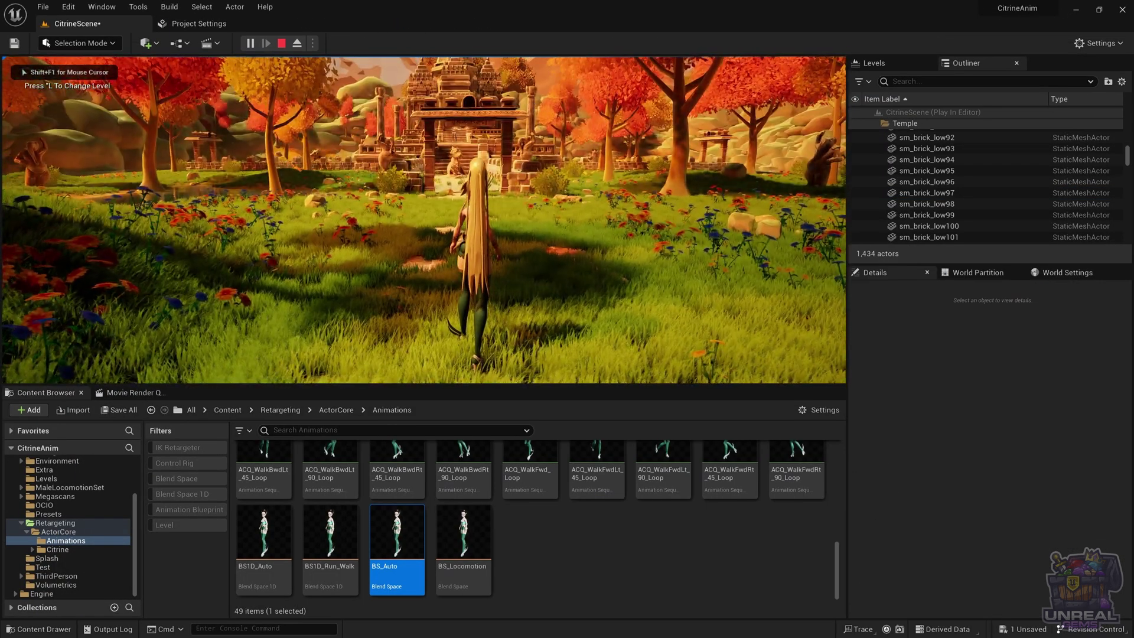
pyautogui.press('a')
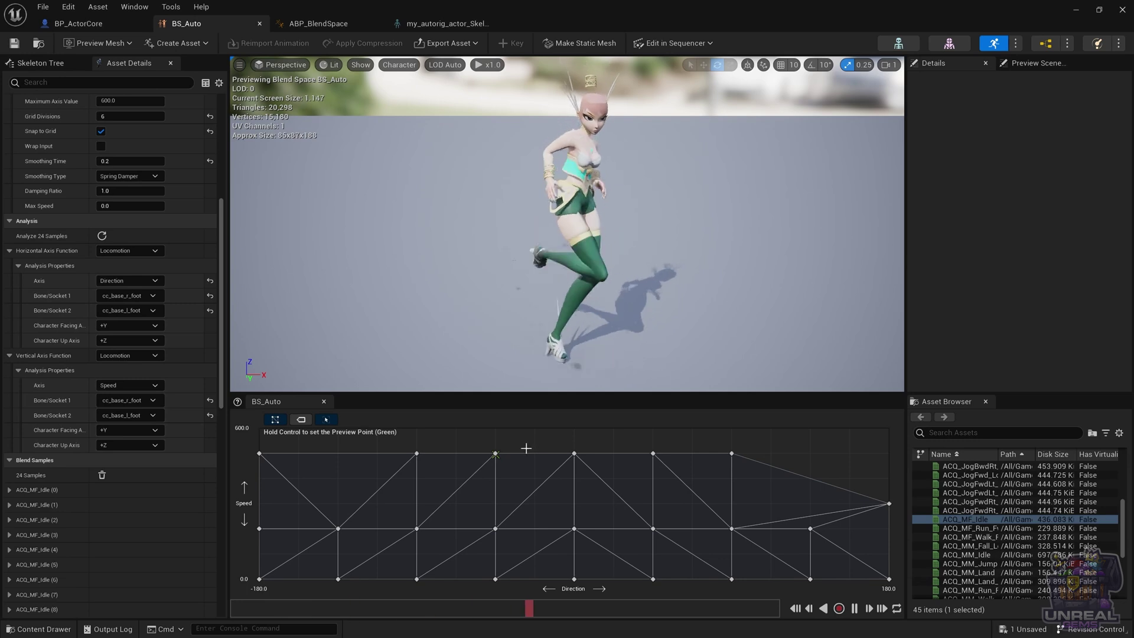
# Select the BS_Auto sample at Direction 0, Speed 500 to preview the forward run.
pyautogui.moveTo(495, 453)
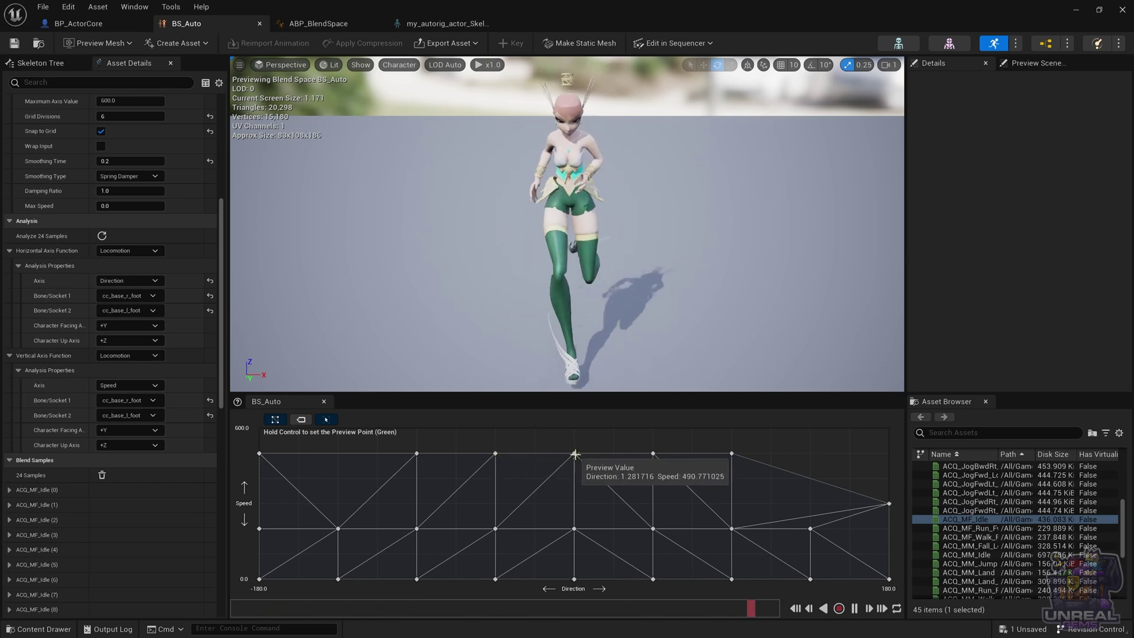
pyautogui.click(576, 454)
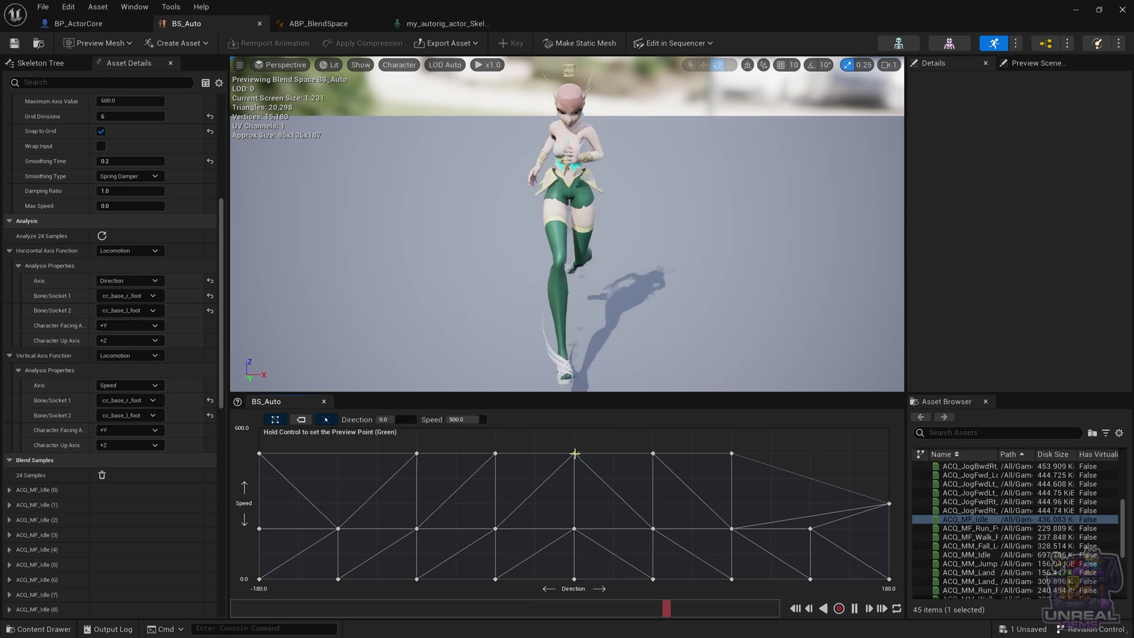